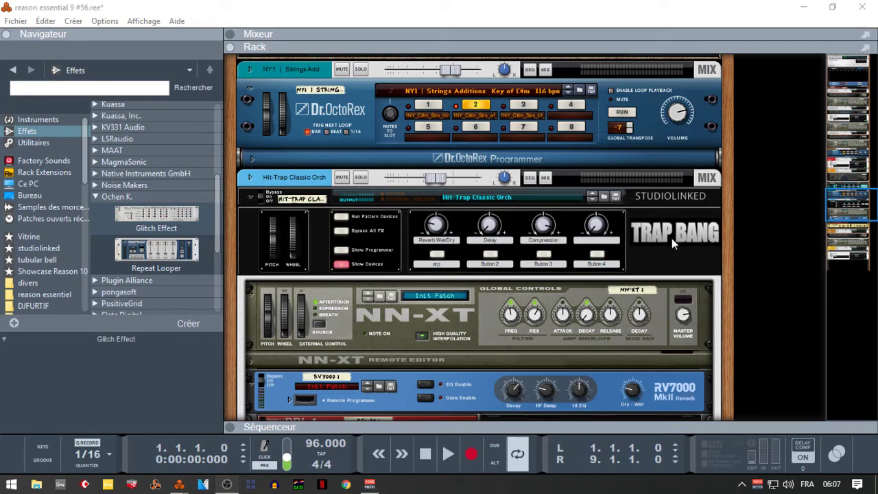
- List the instrument devices in the browser, and fold the rack and mixer so that only the sequencer stays open
left_click(39, 120)
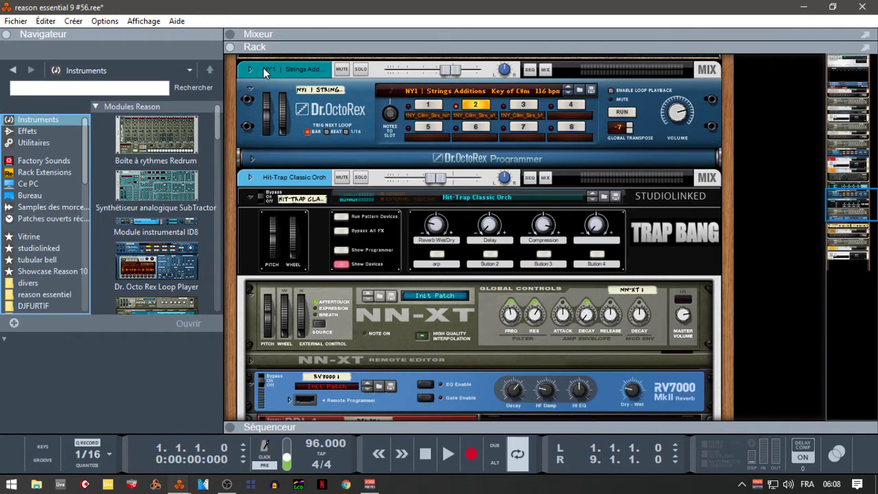
left_click(231, 47)
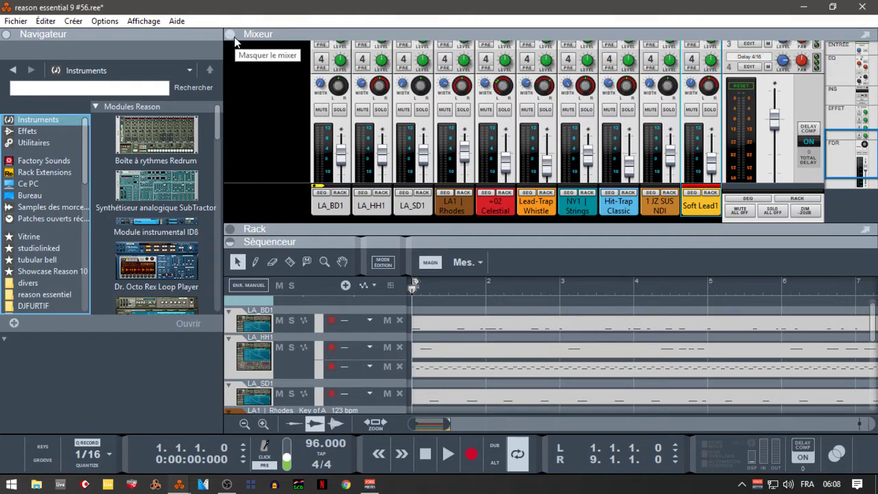
left_click(233, 37)
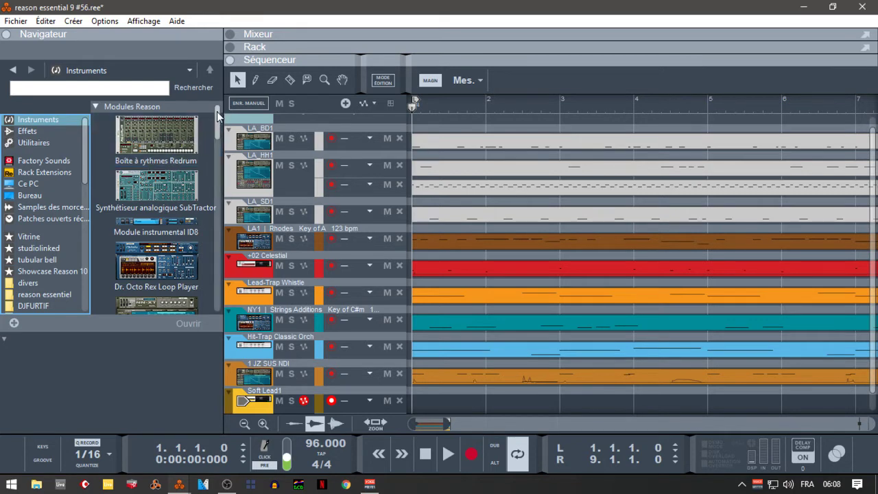
- Widen the browser and look through the list of Reason instrument modules
scroll(219, 117, "down", 1)
scroll(221, 113, "up", 1)
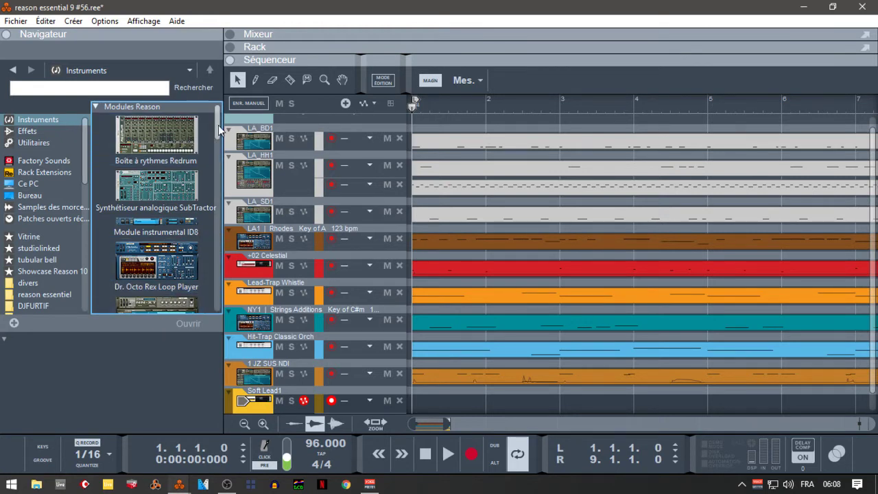
scroll(152, 183, "down", 5)
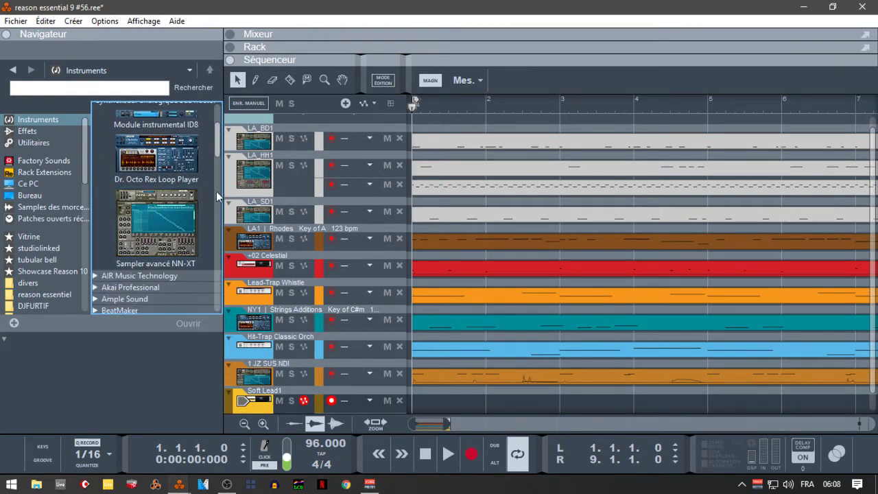
left_click_drag(225, 191, 288, 191)
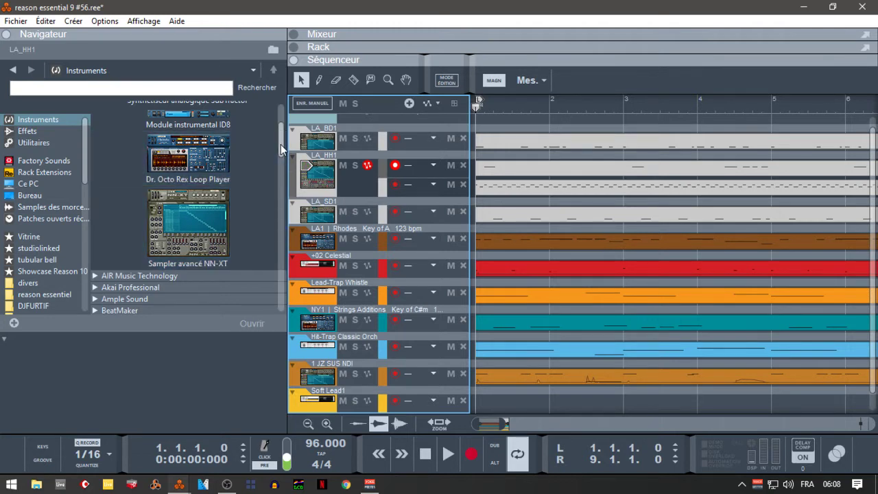
left_click_drag(280, 144, 277, 119)
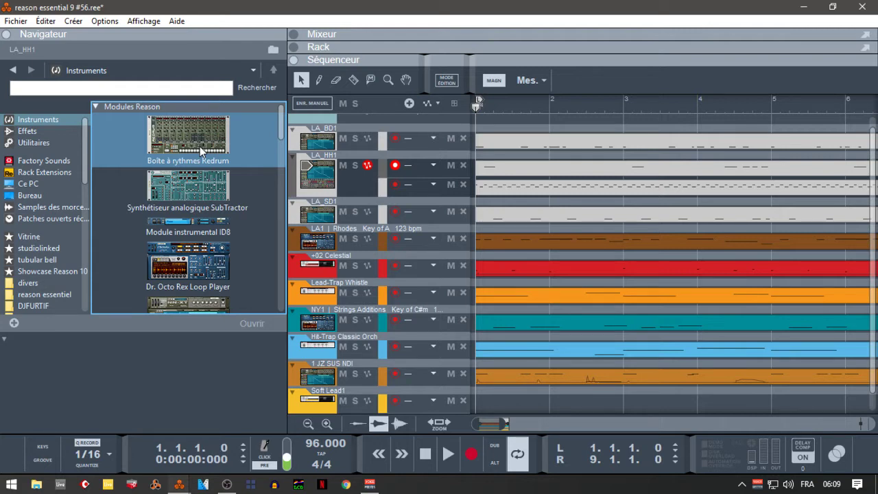
- Show the rack and add an ID8 instrument module in the empty space below the Soft Lead1 device
left_click(172, 182)
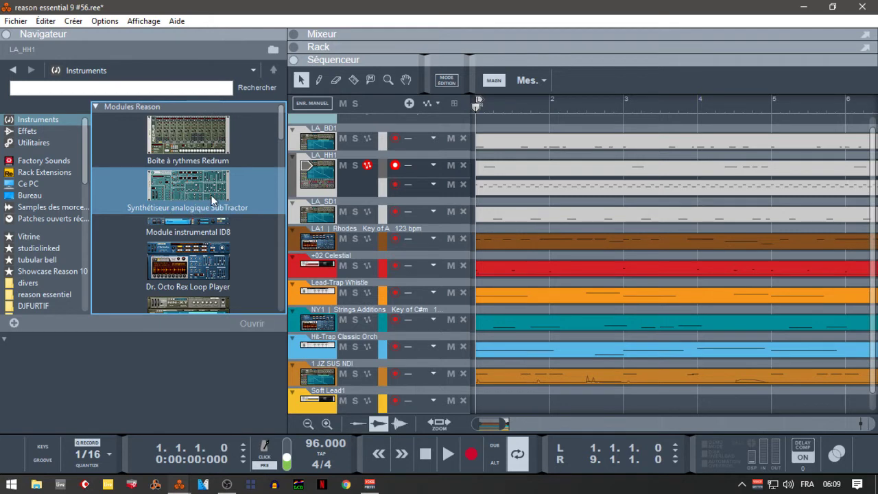
left_click(201, 222)
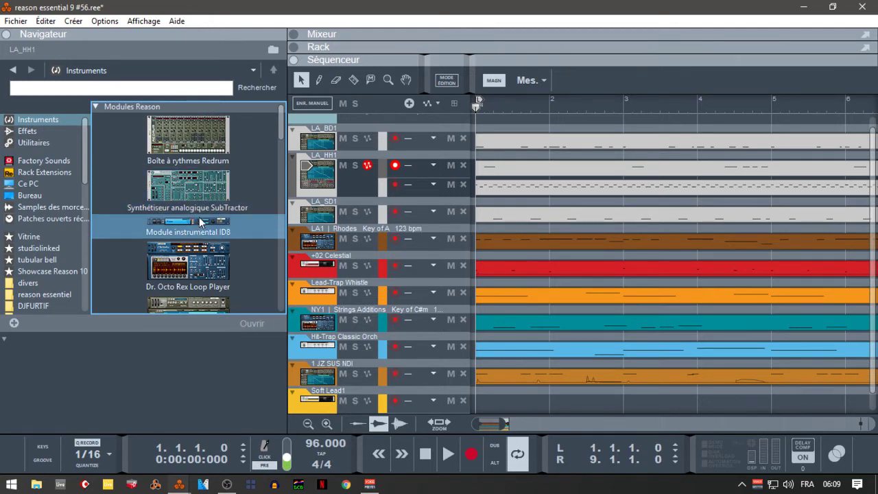
left_click(294, 47)
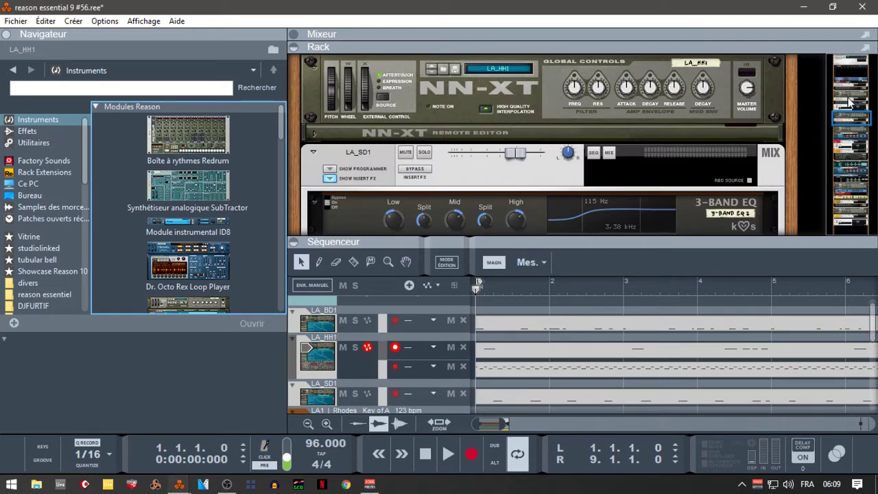
left_click(854, 143)
left_click_drag(855, 143, 853, 225)
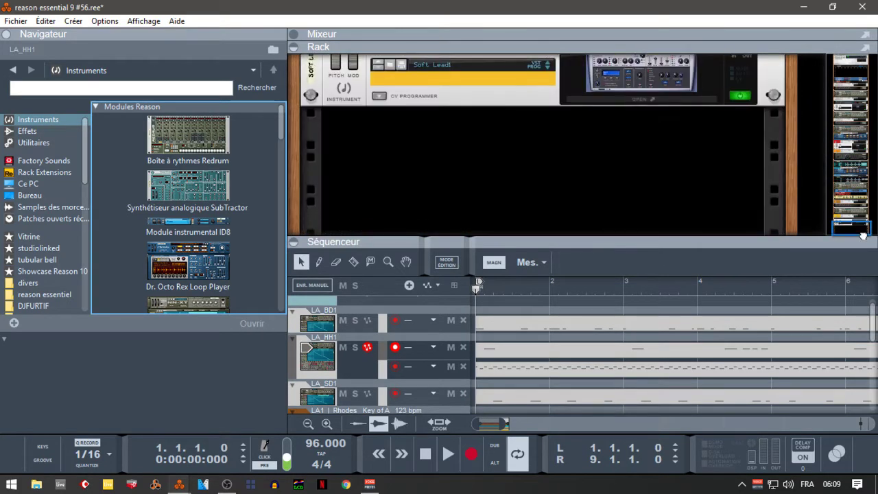
left_click_drag(187, 225, 487, 193)
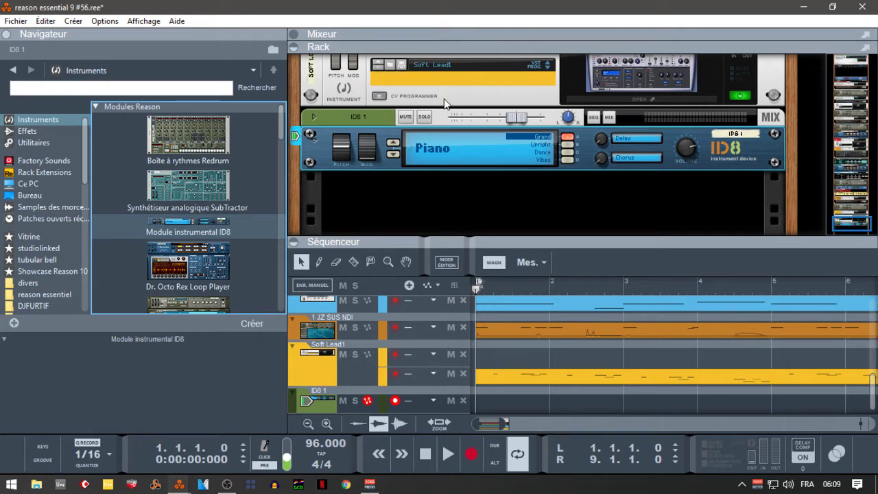
- Try the Upright, Dance and Vibes sounds of the ID8's Piano category in turn
left_click(542, 145)
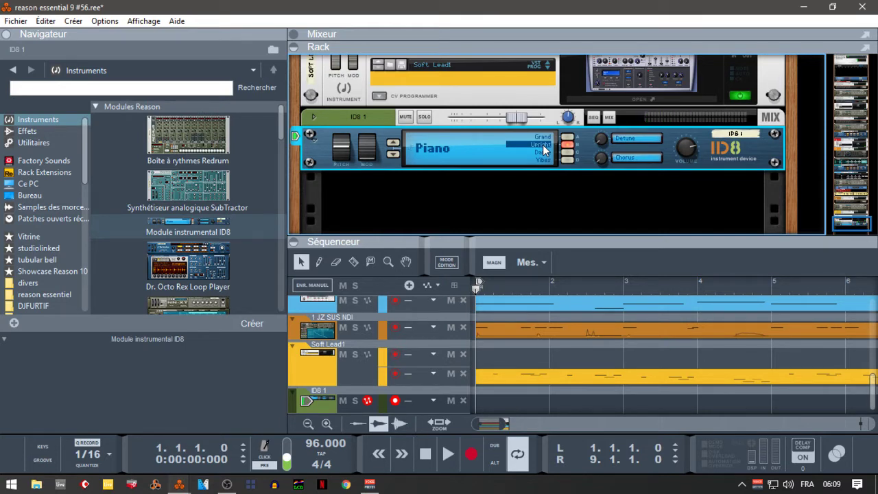
left_click(541, 153)
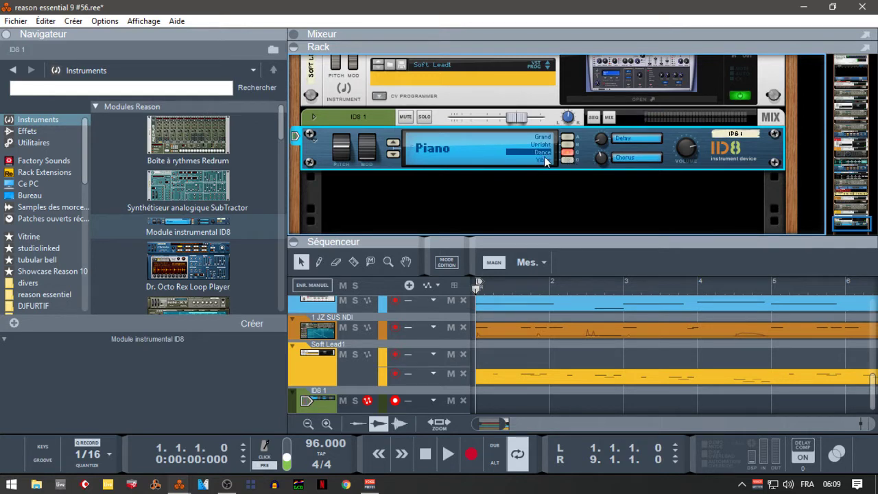
left_click(542, 159)
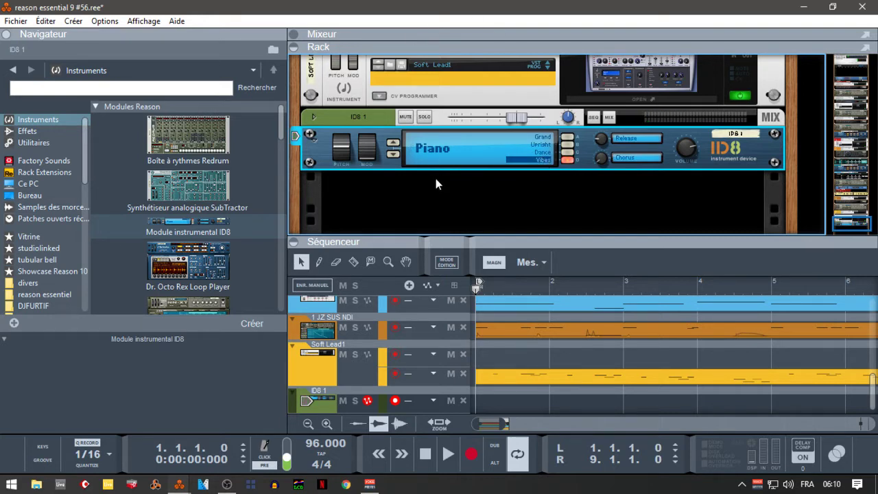
- Switch the ID8 to the Electric Piano category and choose its Mark II sound
left_click(434, 151)
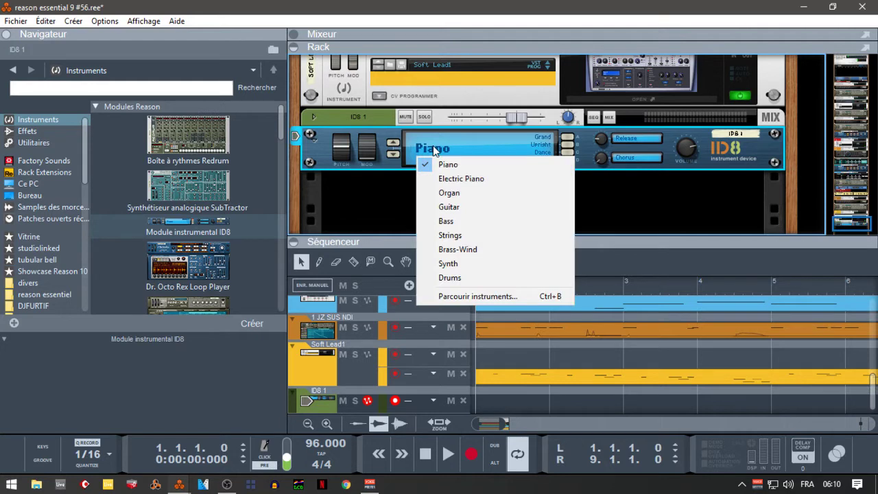
left_click(469, 179)
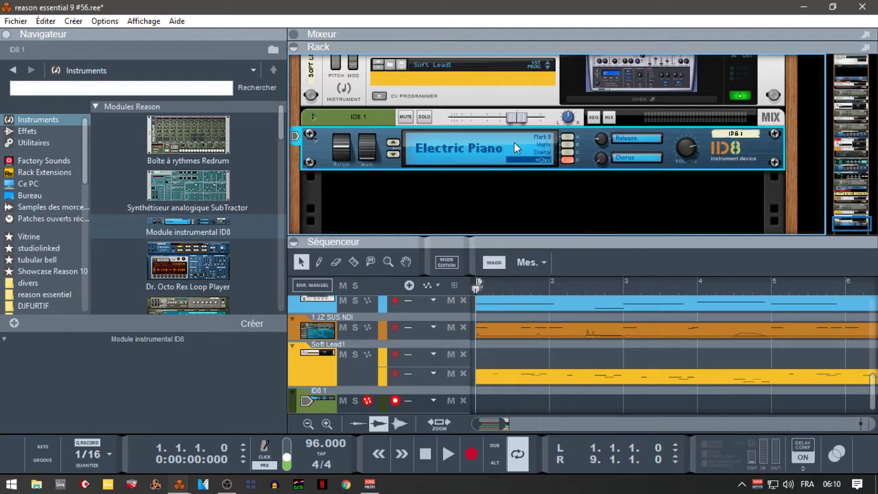
left_click(539, 137)
- Switch the ID8 to the Organ category and choose the Combo sound
left_click(459, 149)
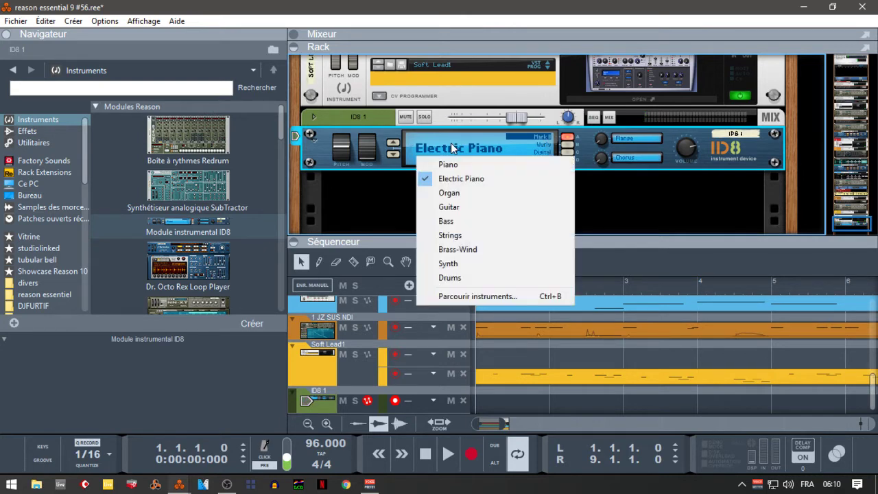
left_click(450, 193)
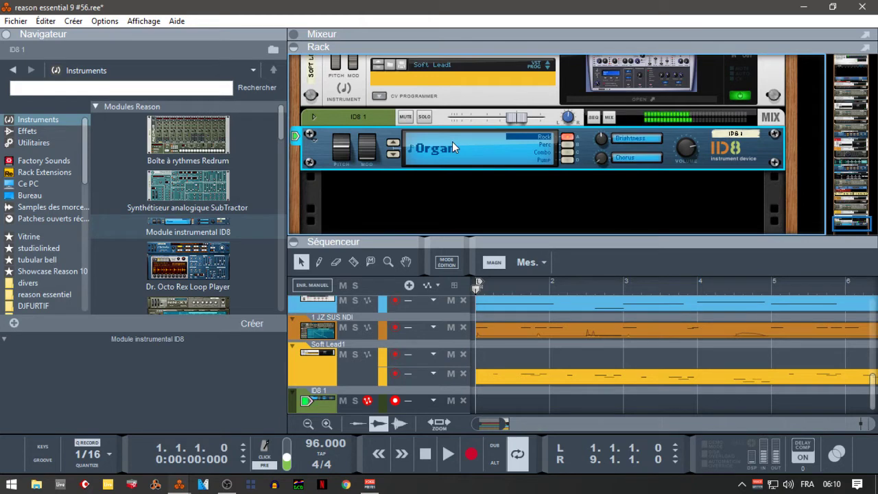
left_click(541, 153)
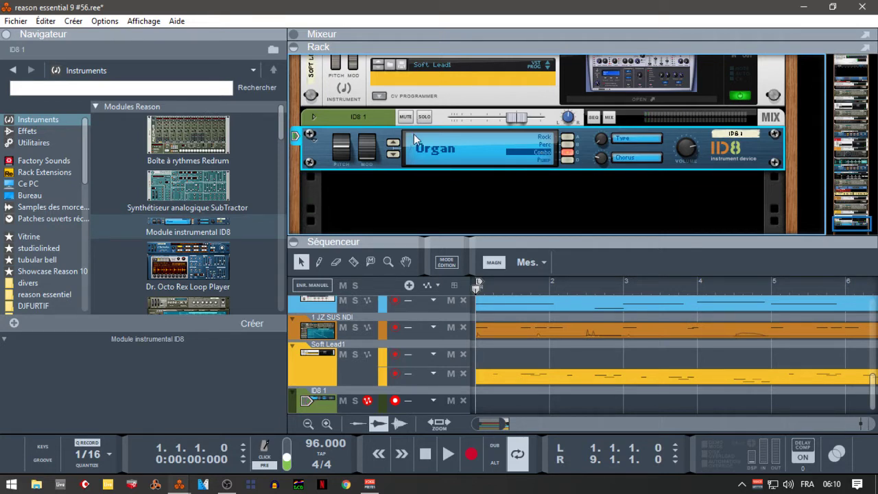
- Switch the ID8 to Brass-Wind and try the Fat Brass, Brass Section, French Horns and Flute sounds in turn
left_click(427, 151)
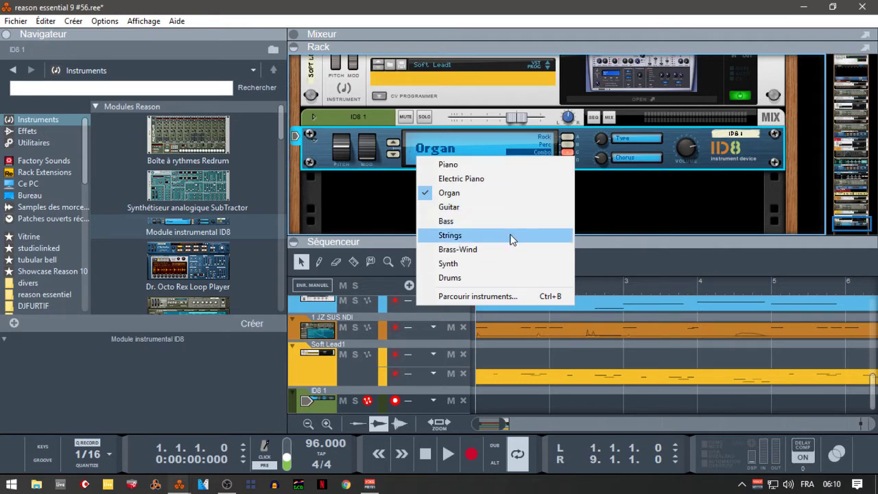
left_click(469, 251)
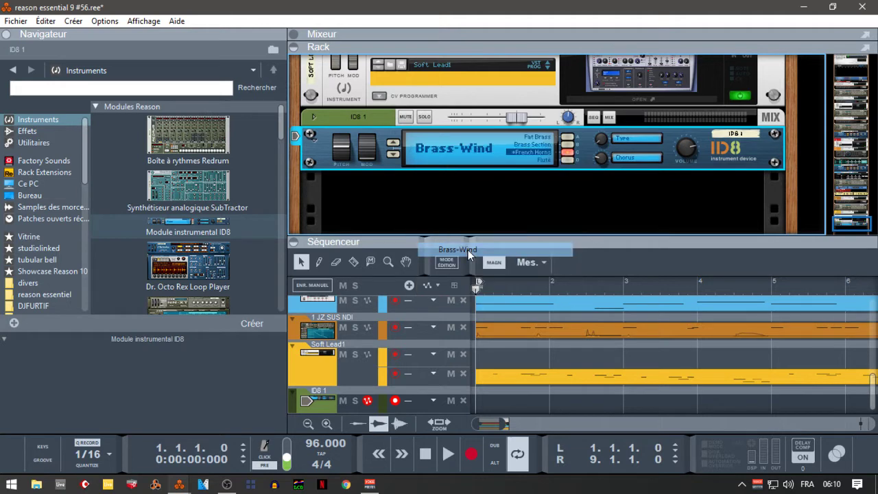
left_click(537, 138)
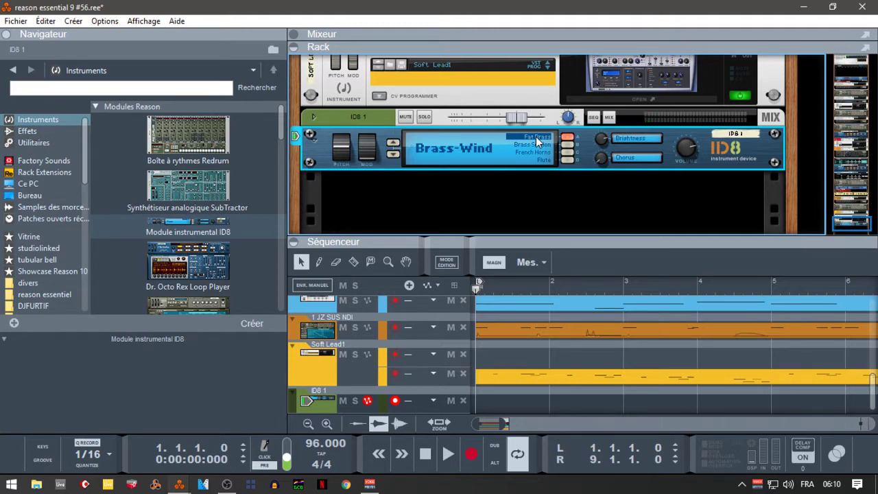
left_click(535, 145)
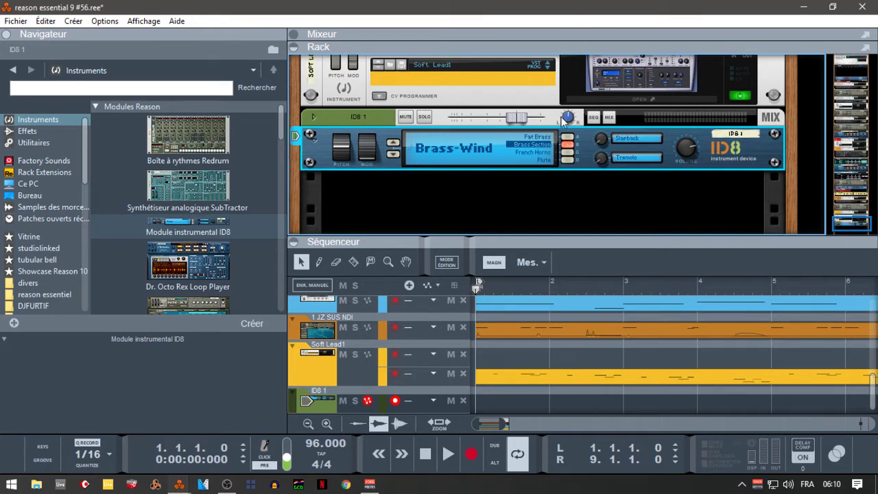
left_click(527, 151)
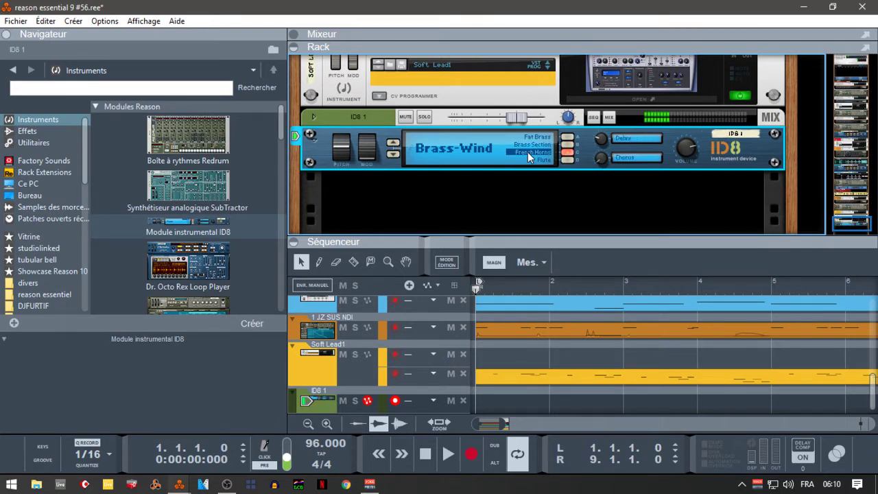
left_click(546, 160)
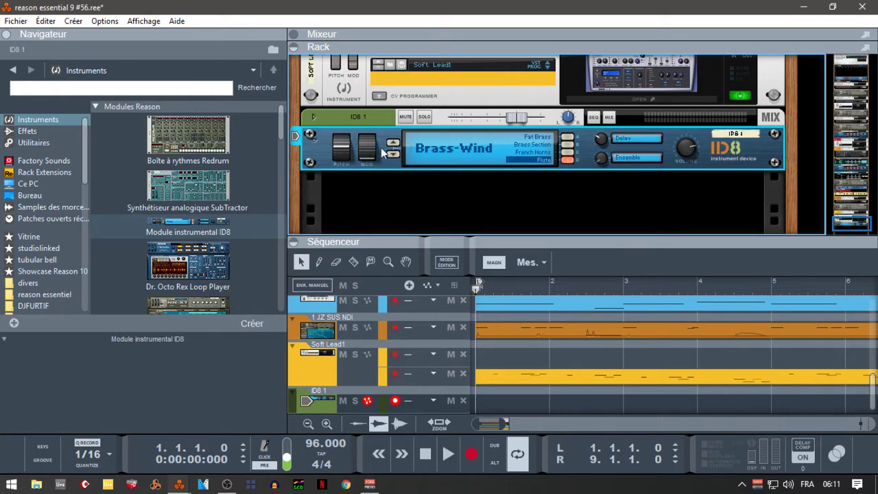
- Switch the ID8 to Synth and try the Saw Lead, Big Square, Analog Pad and Crystal Pad sounds in turn
left_click(448, 149)
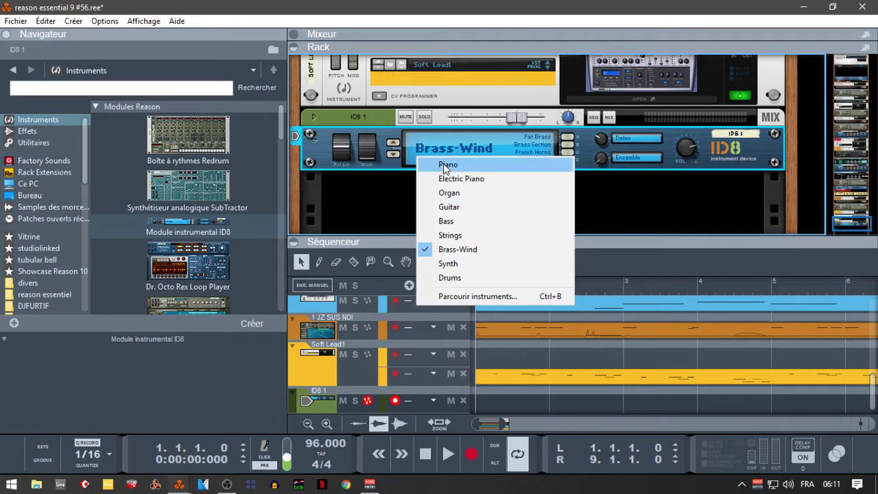
left_click(459, 264)
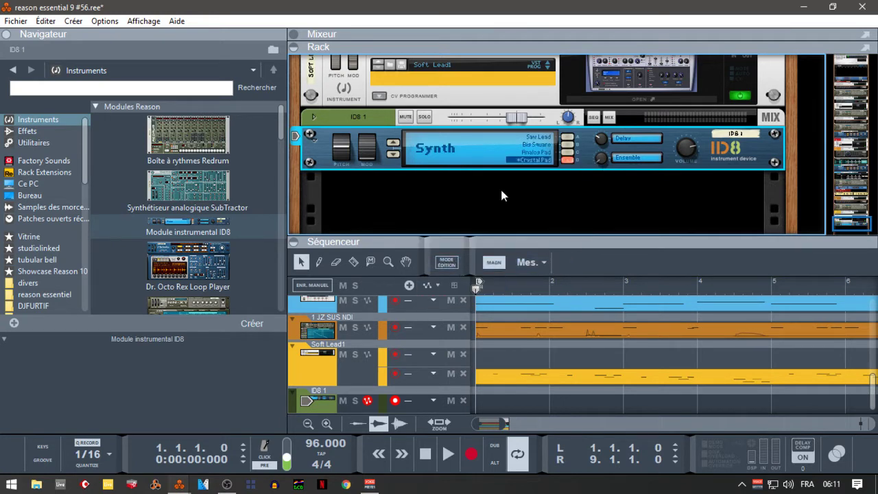
left_click(537, 137)
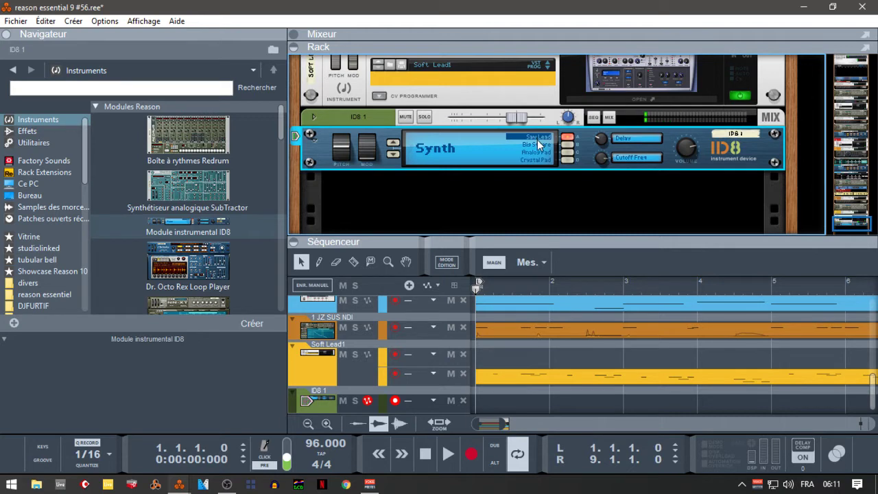
left_click(535, 145)
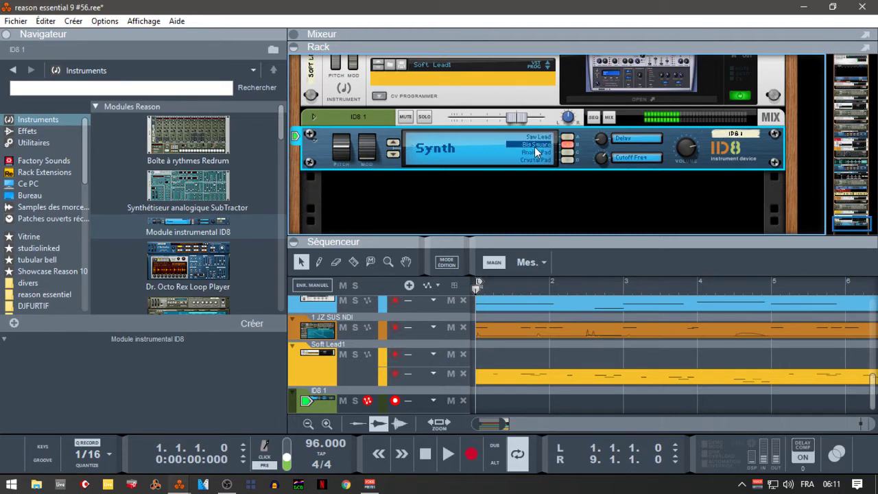
left_click(539, 153)
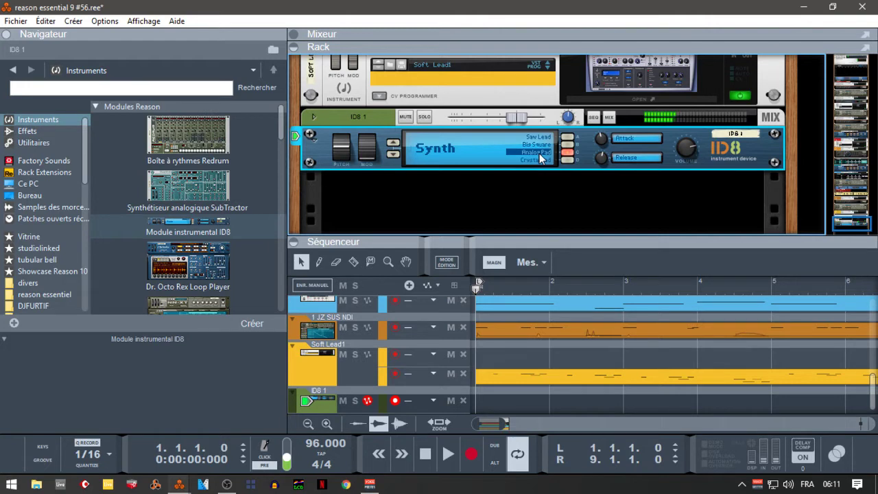
left_click(529, 160)
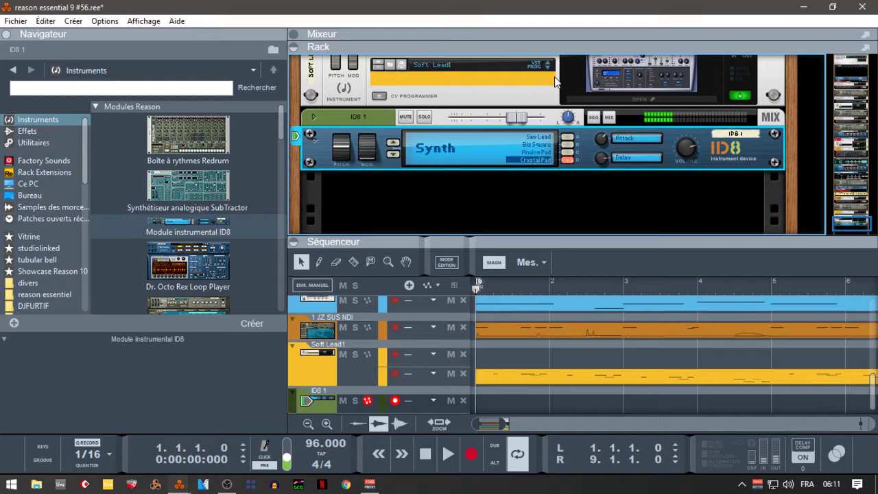
- Switch the ID8 to the Drums category and choose the RnB-HipHop kit
left_click(422, 147)
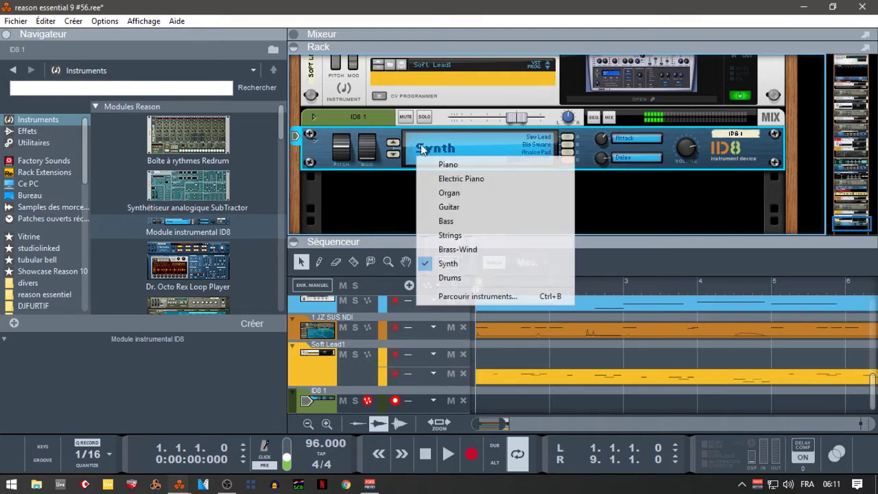
left_click(453, 278)
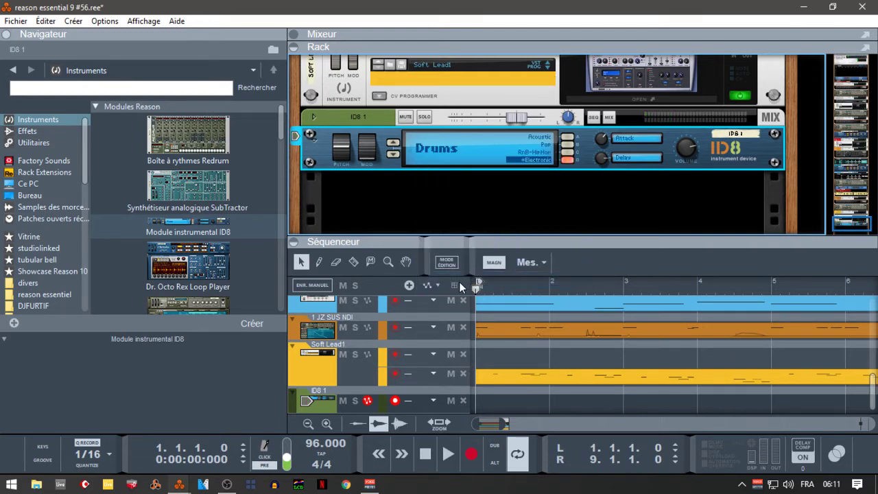
left_click(534, 152)
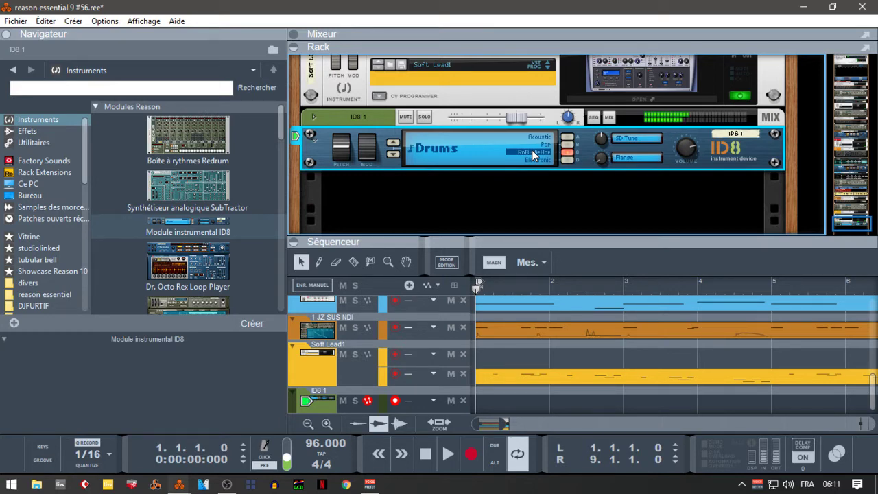
- Try the Electronic drum kit on the ID8 and delete the ID8 module from the rack
left_click(547, 161)
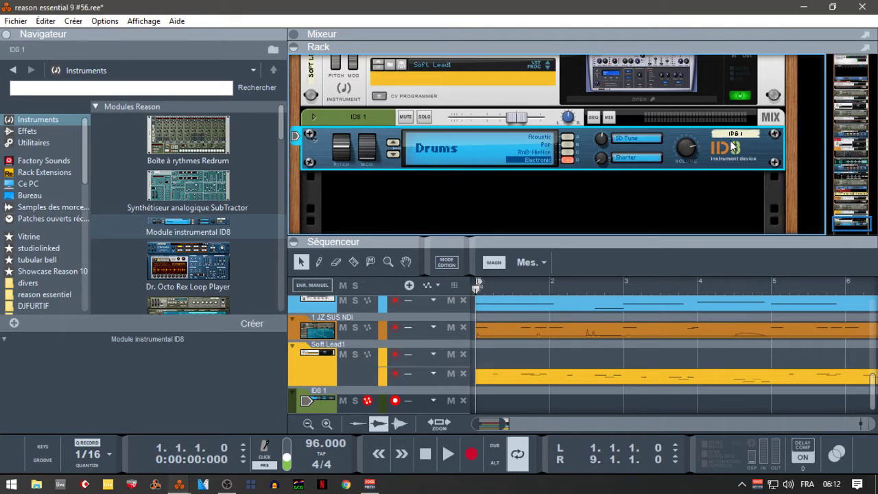
key("Delete")
key("Return")
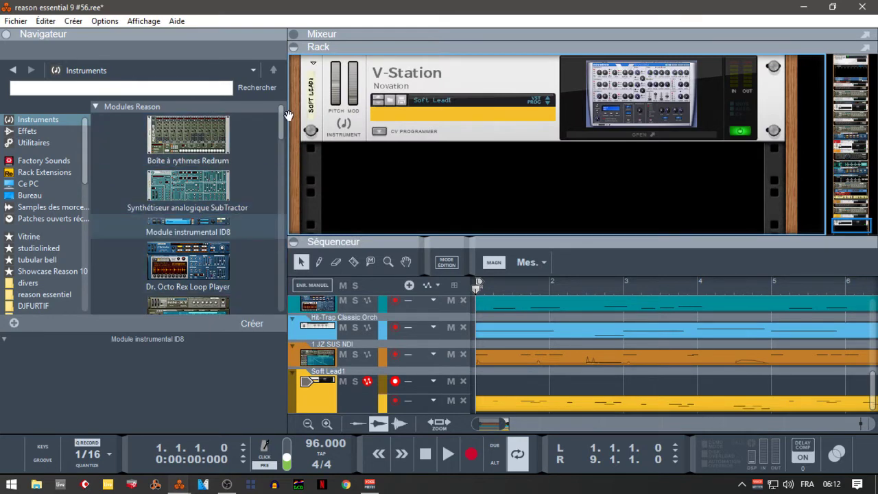
- Add an NN-XT sampler to the rack below the V-Station and show the factory sound bank for its patches
left_click_drag(282, 122, 286, 151)
left_click_drag(168, 190, 456, 205)
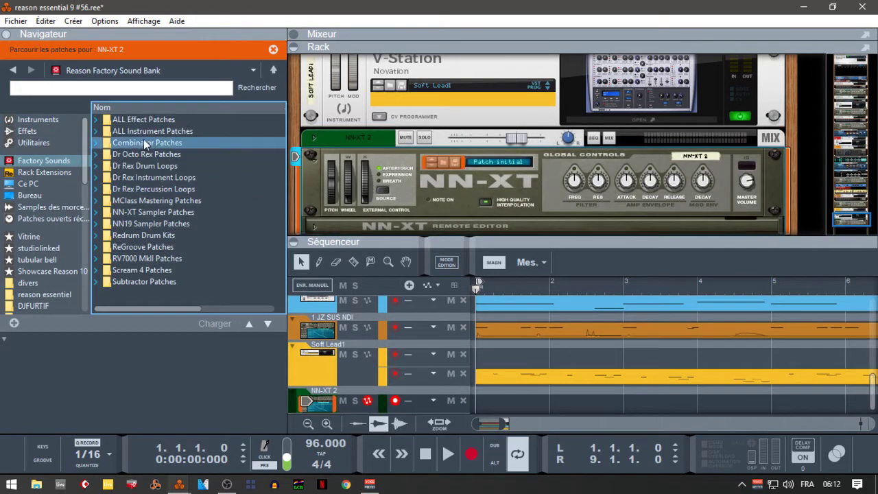
left_click(42, 163)
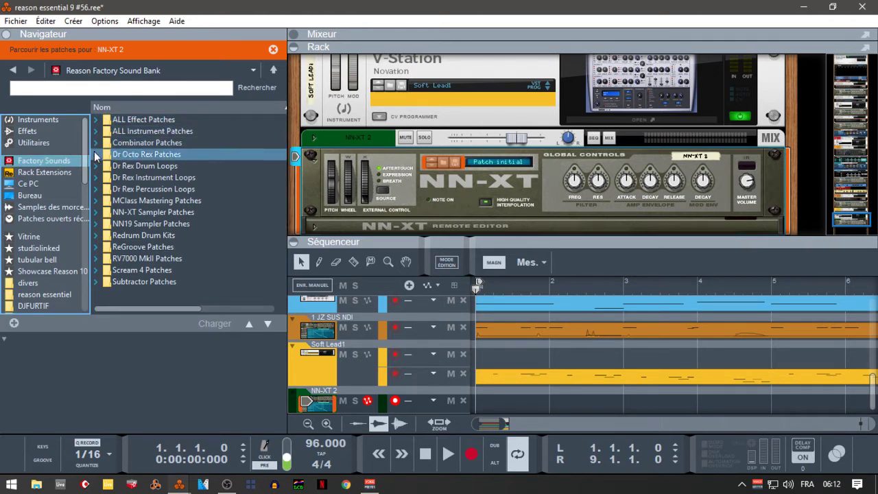
- Look through the category folders inside NN-XT Sampler Patches and collapse that folder
left_click(97, 212)
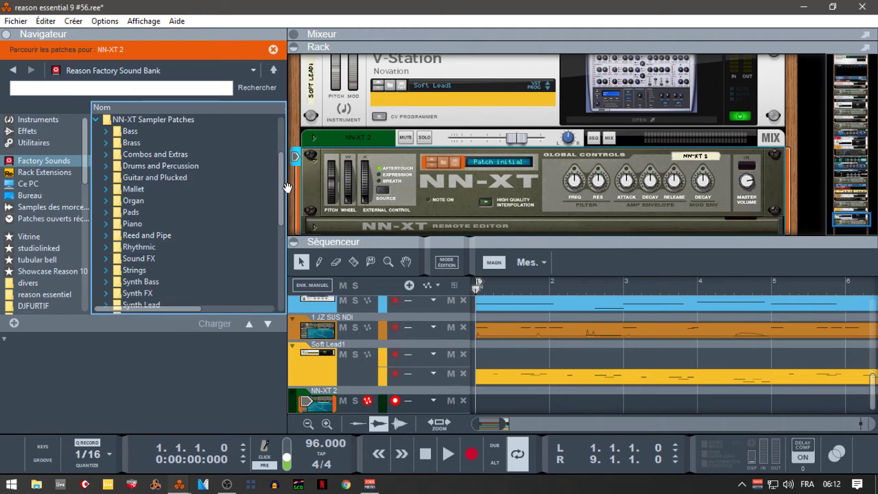
left_click_drag(284, 196, 277, 180)
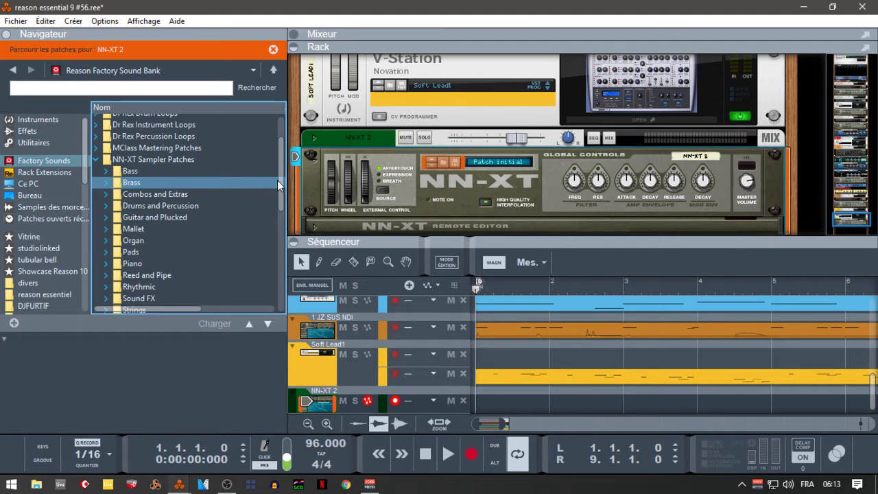
left_click(138, 147)
left_click(99, 160)
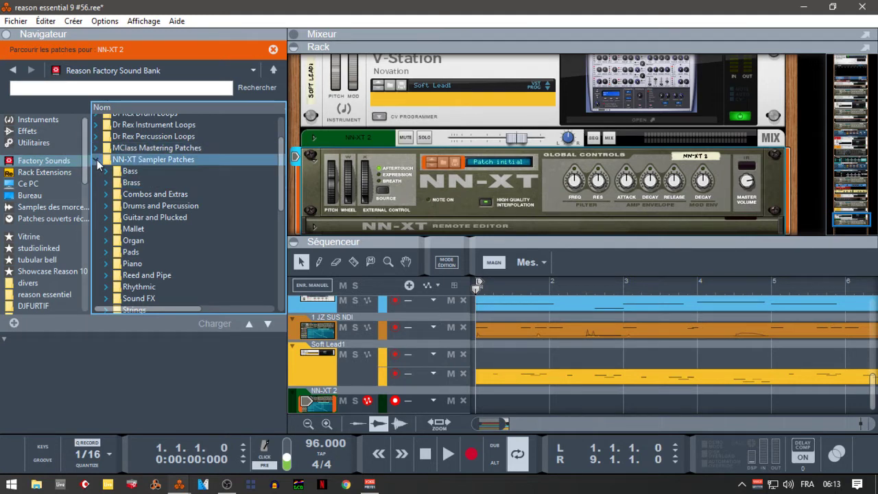
left_click(98, 160)
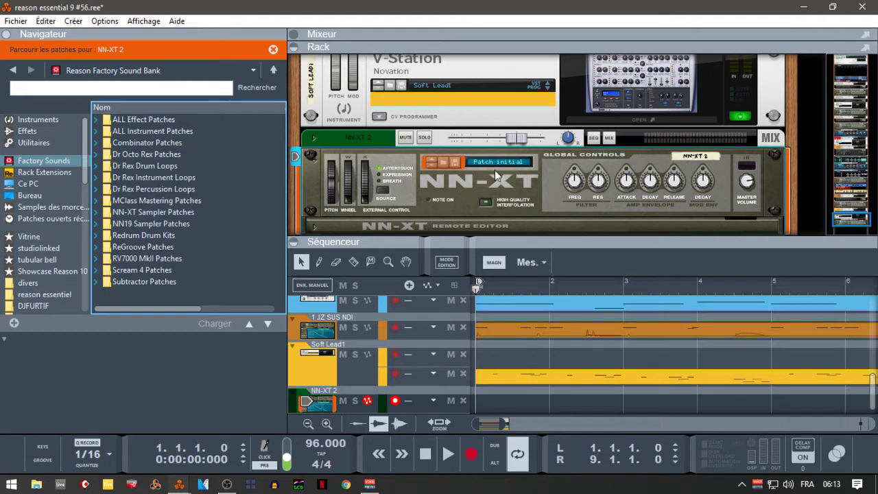
- Load the 5th CS Lead.sxt patch into the NN-XT from the Synth Lead folder of ALL Instrument Patches
left_click(97, 132)
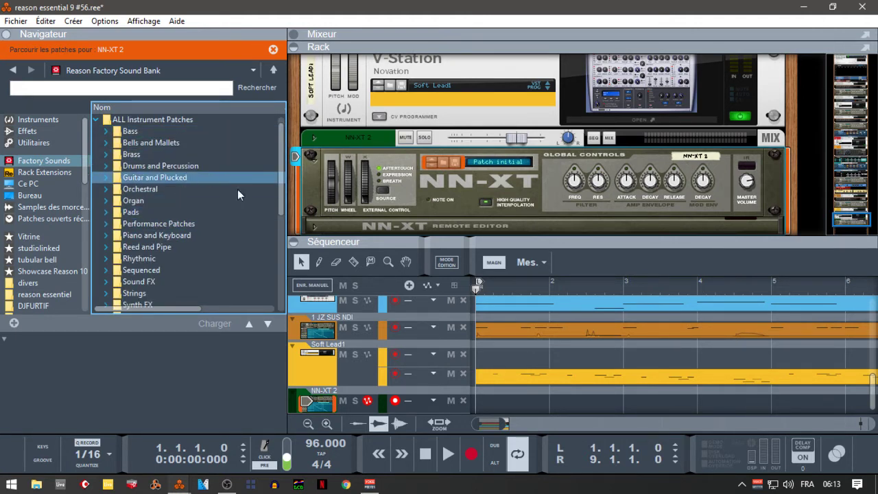
mouse_move(282, 161)
left_mouse_down()
mouse_move(295, 210)
mouse_move(293, 171)
left_mouse_up()
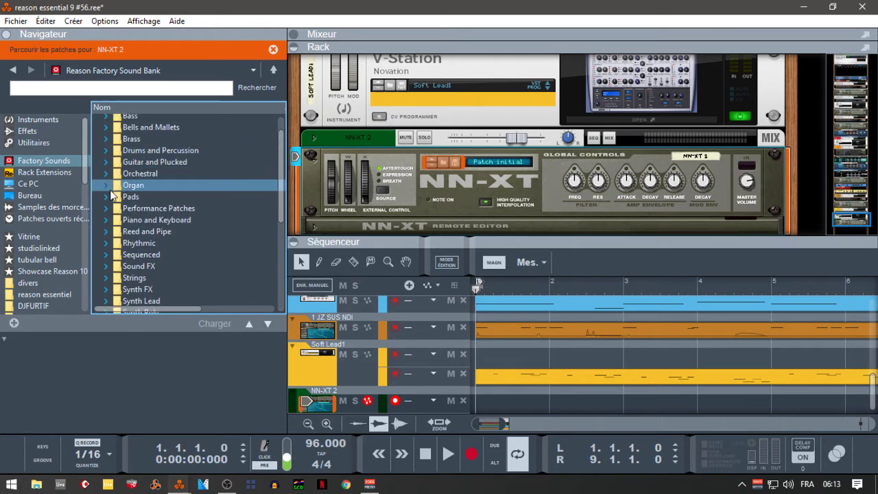
left_click(110, 299)
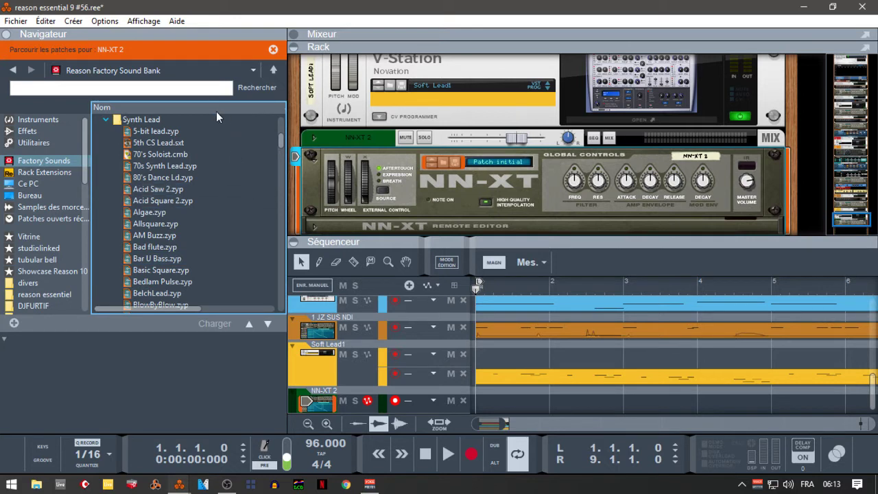
double_click(166, 142)
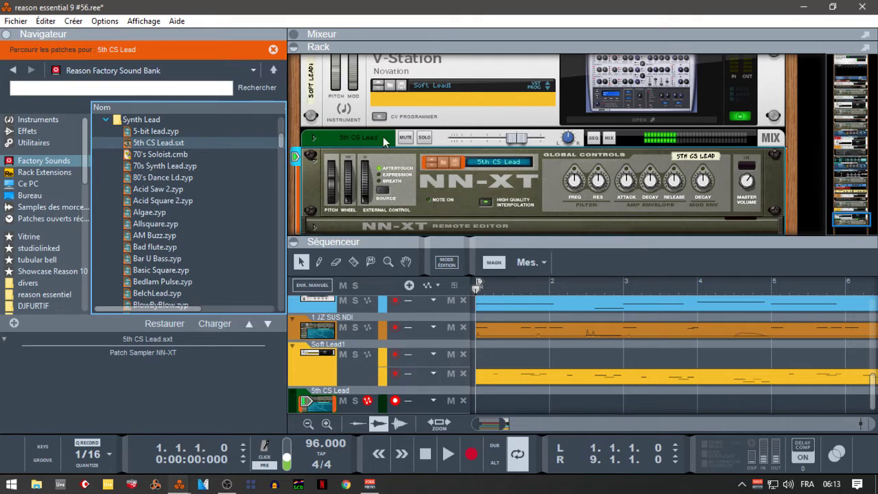
- Load the Europe.sxt patch into the NN-XT from the Synth Lead folder of NN-XT Sampler Patches
left_click(180, 166)
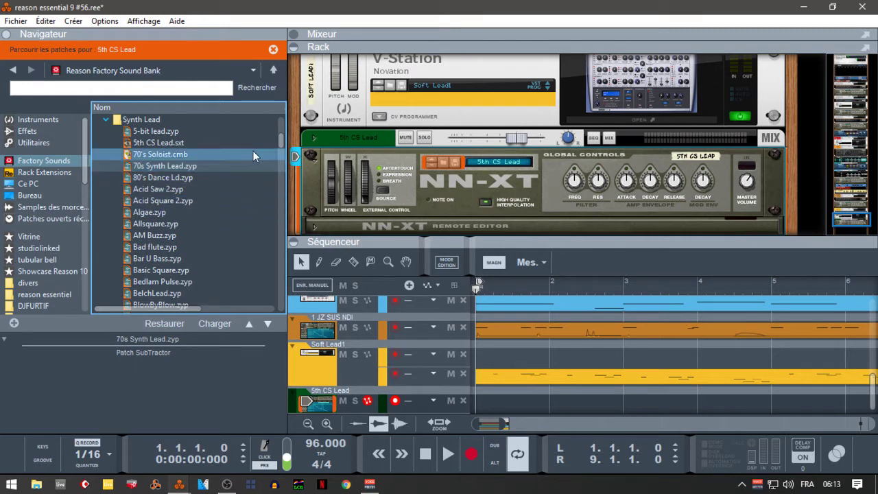
left_click(115, 121)
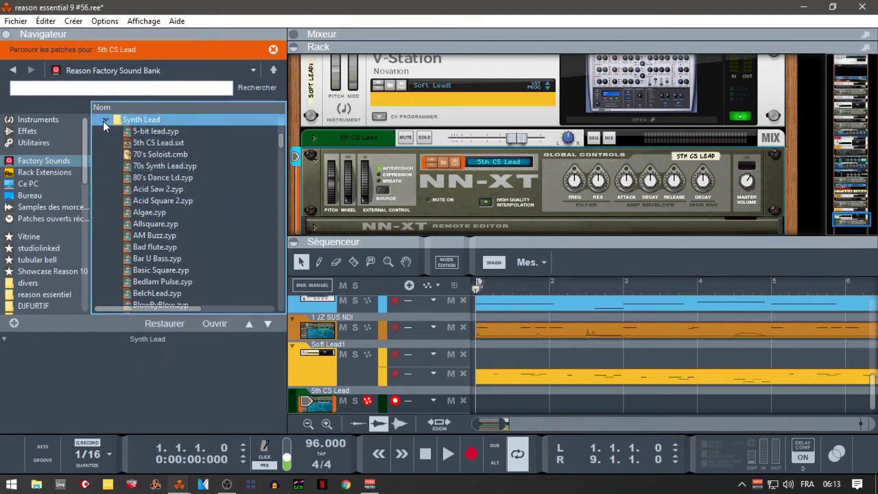
left_click(103, 121)
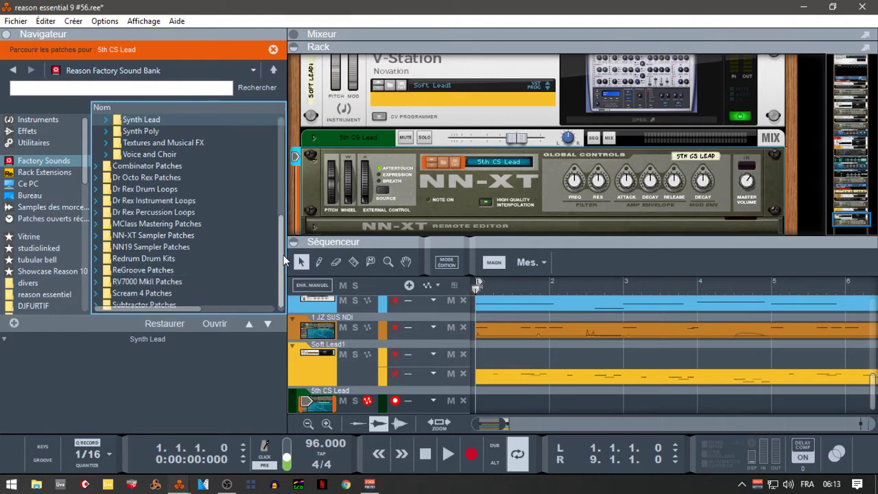
left_click(97, 235)
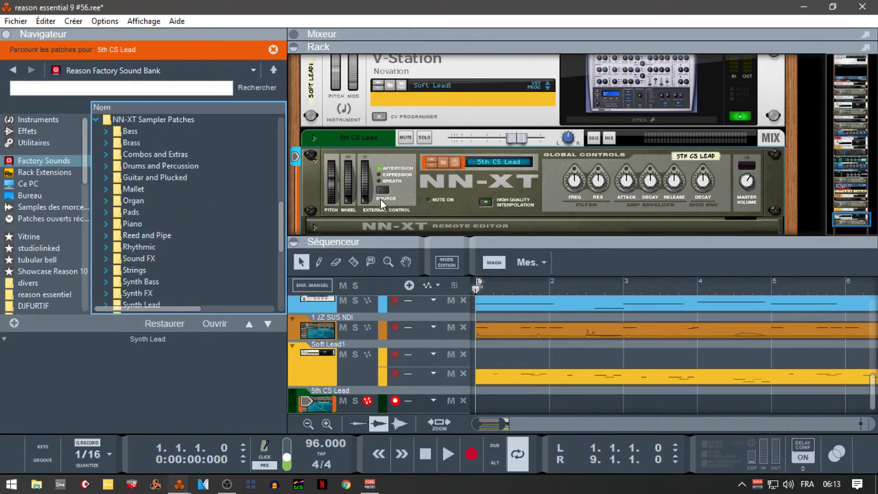
scroll(280, 243, "down", 3)
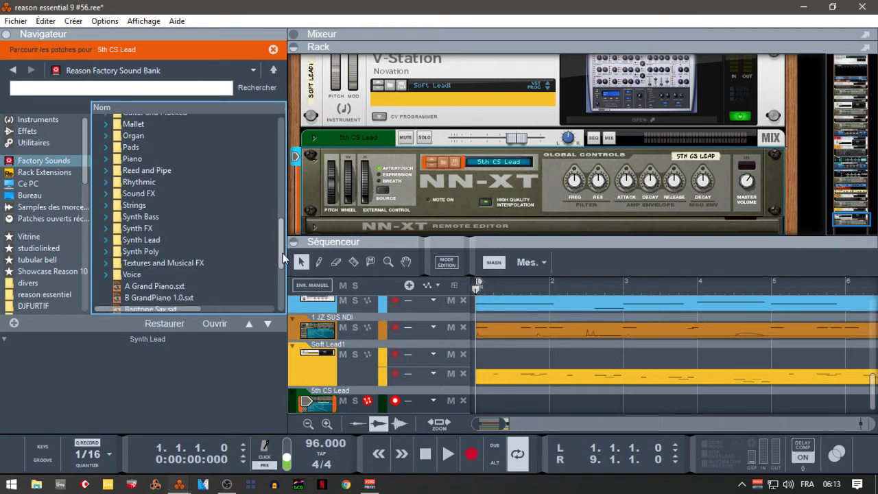
left_click(102, 239)
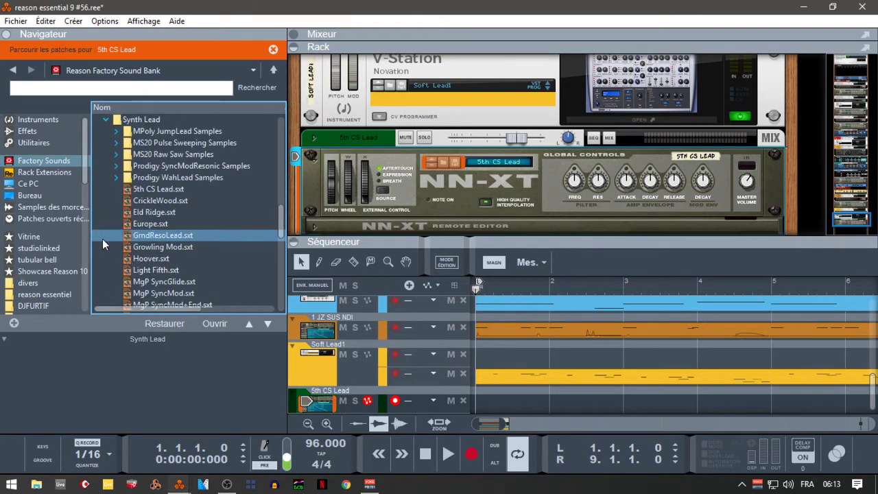
left_click(153, 223)
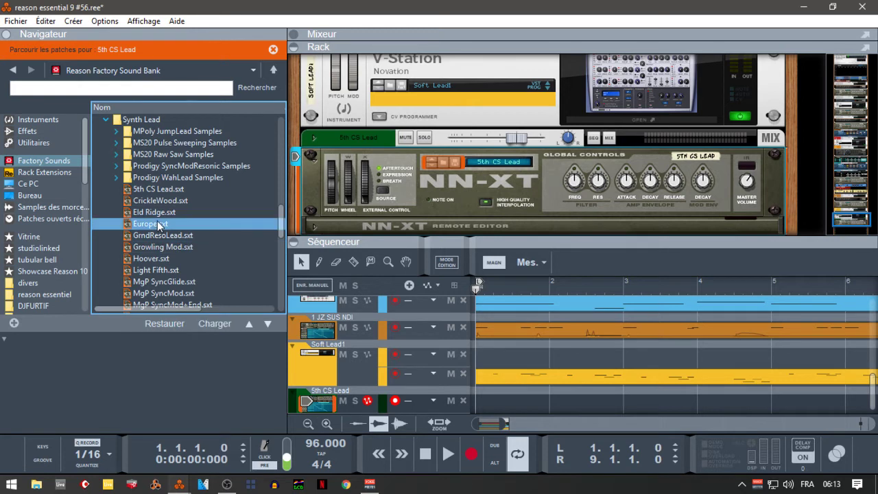
left_click_drag(158, 224, 455, 203)
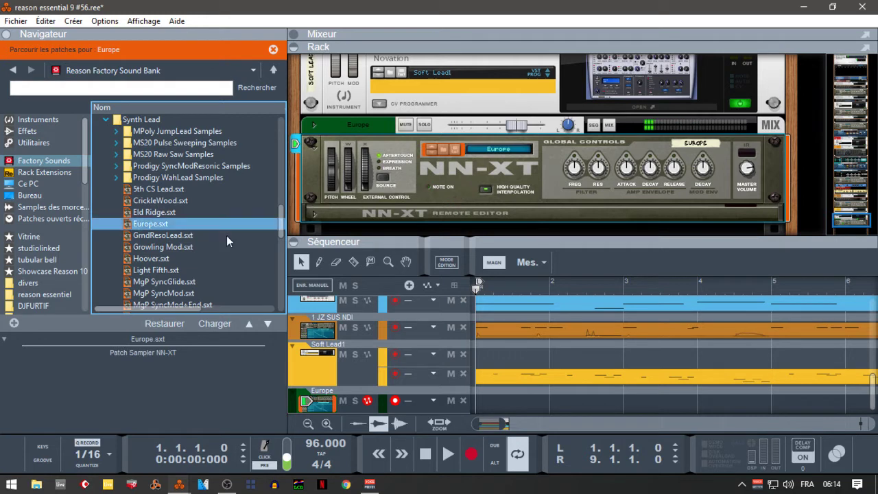
- Try the MgP SyncMod.sxt and MS20 PulseSweep.sxt lead patches in turn on the NN-XT
left_click_drag(162, 292, 493, 160)
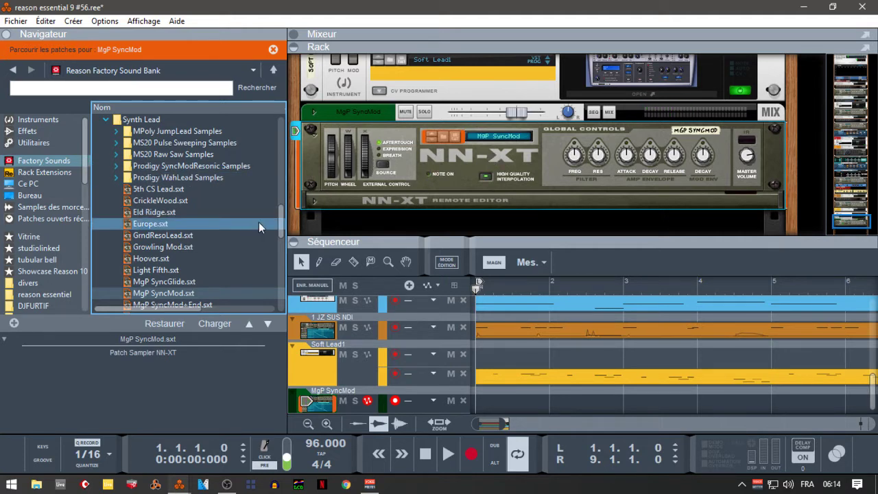
scroll(281, 236, "down", 6)
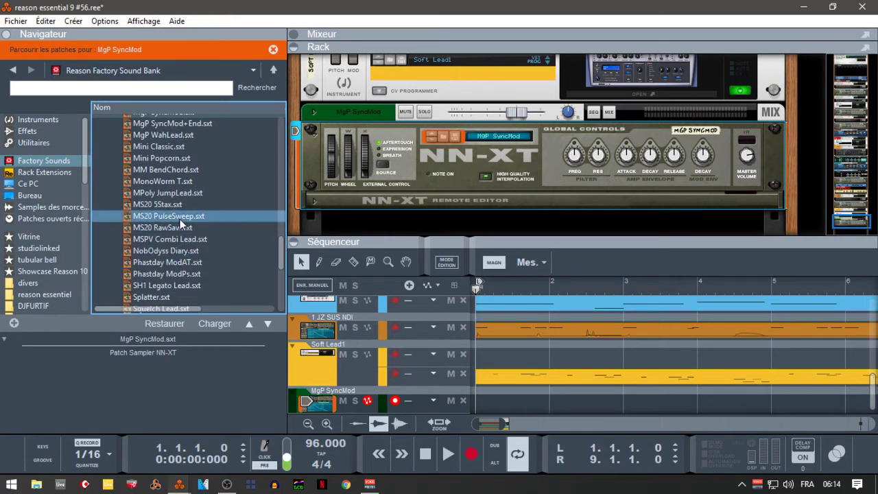
left_click_drag(180, 216, 389, 181)
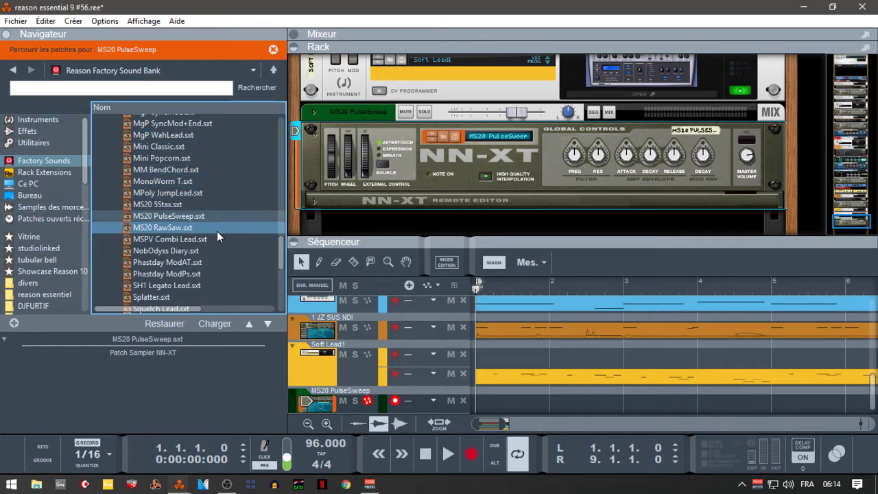
- Compare the MS20 5Stax and MS20 PulseSweep patches on the NN-XT and load MS20 RawSaw.sxt
left_click(182, 229)
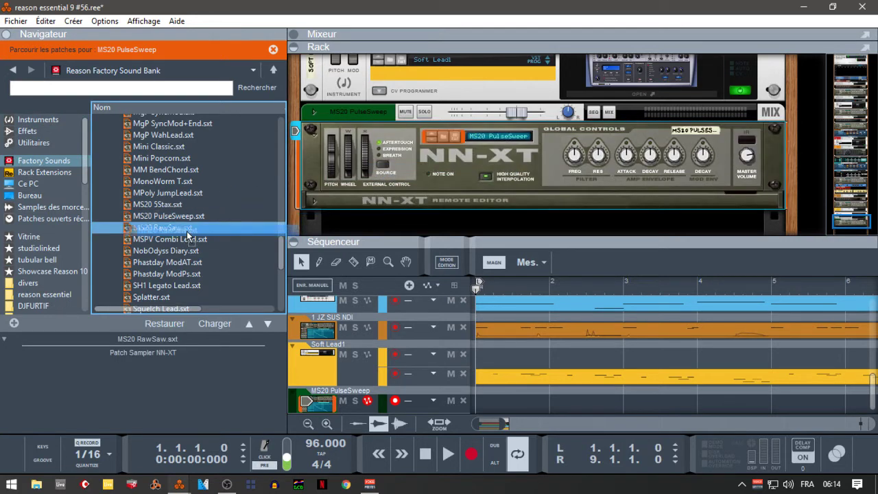
left_click_drag(148, 206, 445, 168)
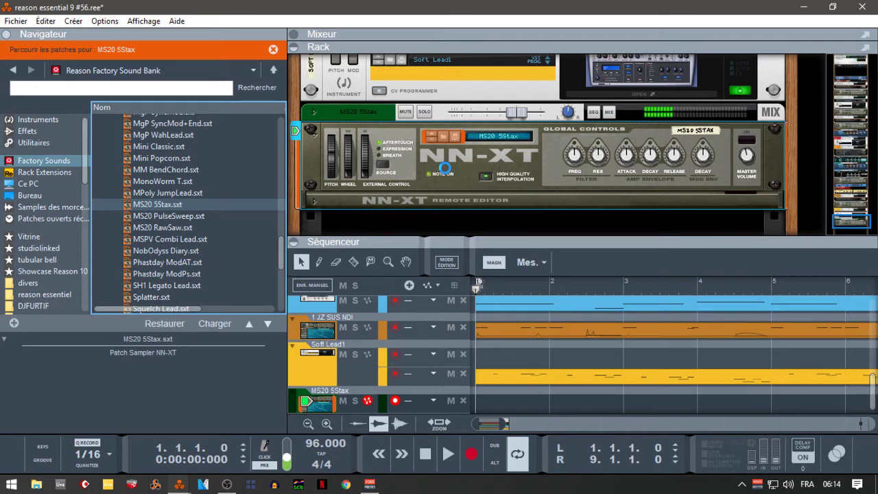
left_click(203, 215)
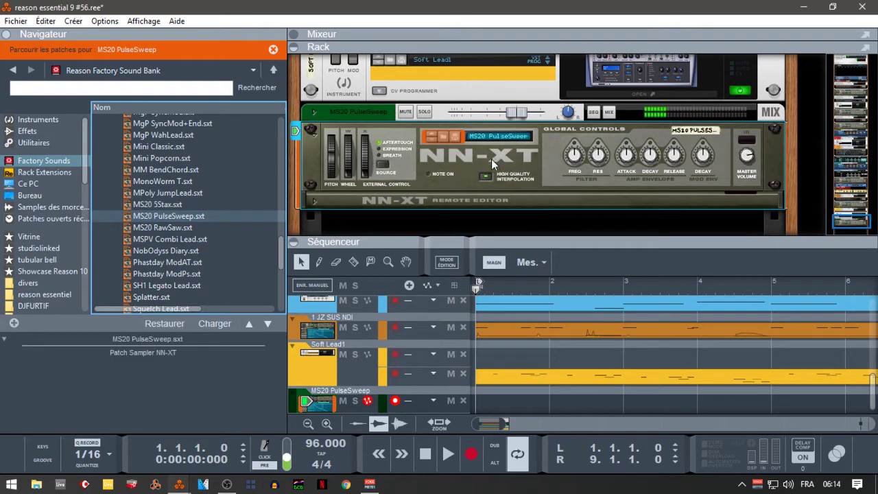
left_click(191, 229)
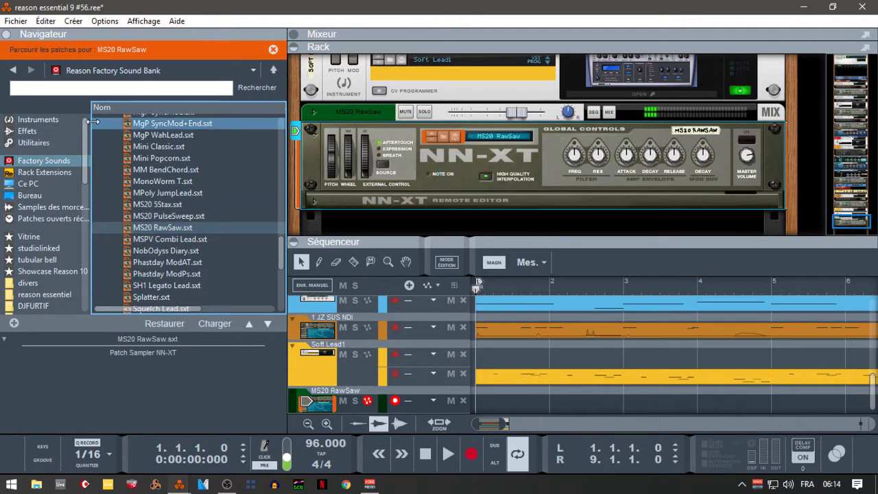
- Insert the A1TriggerGate-x64 effect from A1AUDIO.de into the insert effects of the MS20 RawSaw mix channel
left_click(38, 132)
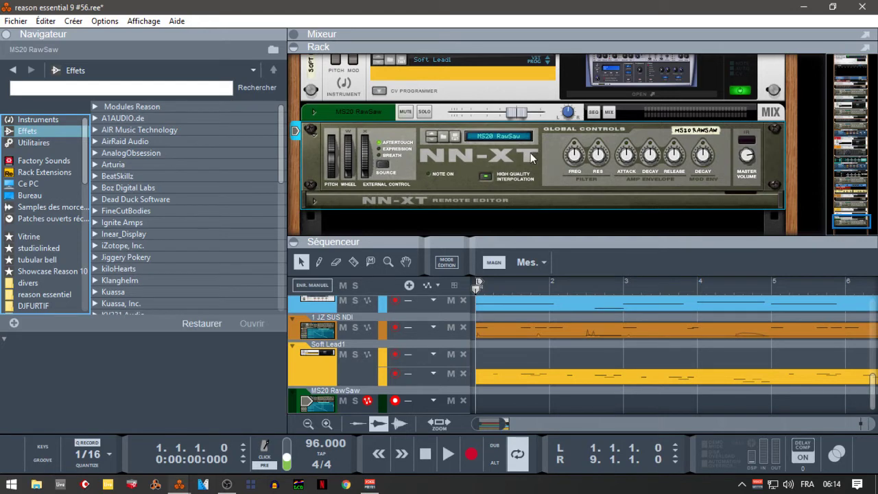
left_click(316, 113)
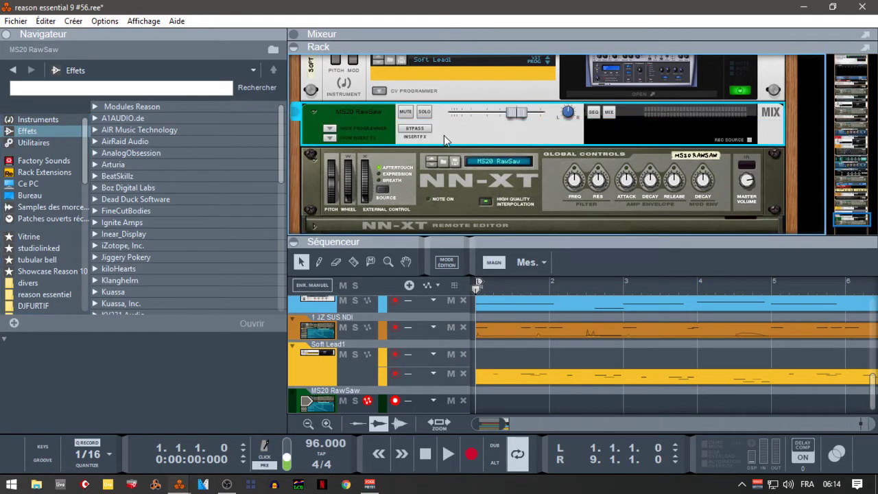
left_click(331, 139)
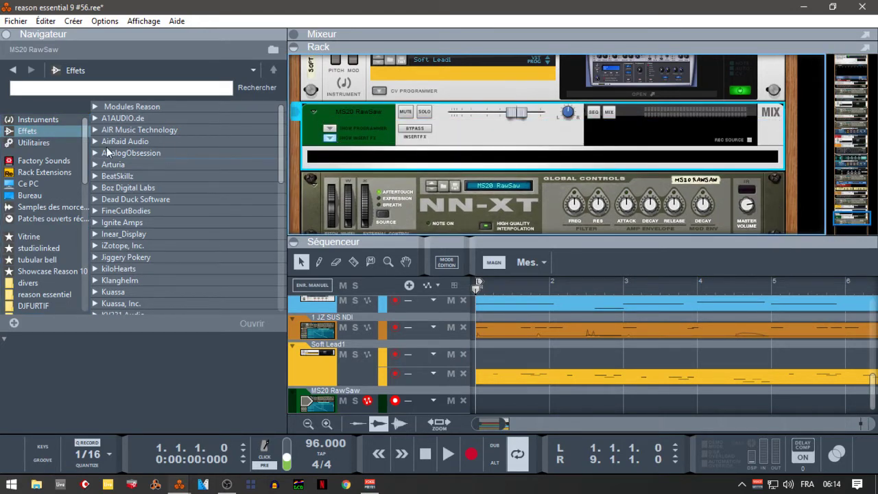
left_click(95, 116)
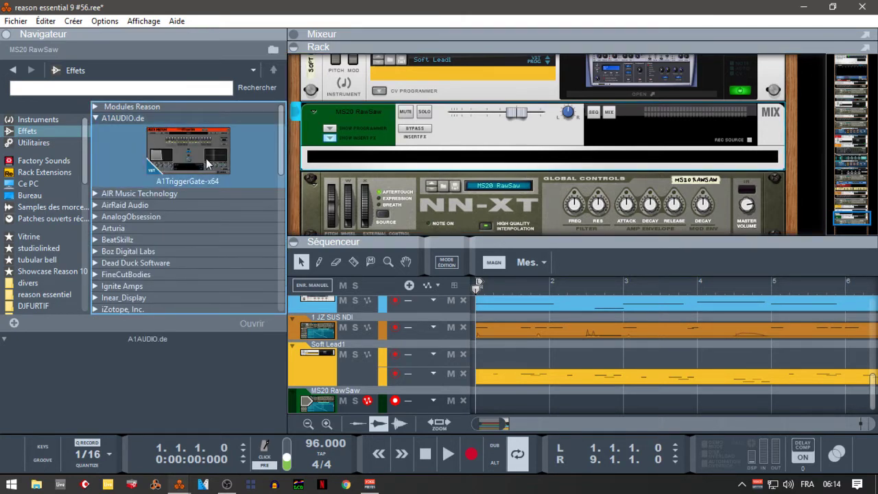
left_click_drag(204, 158, 484, 157)
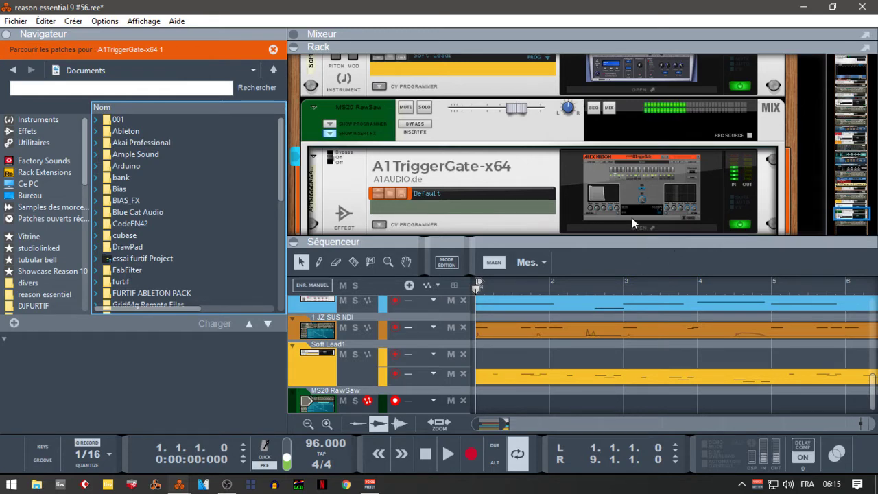
- Open the A1TriggerGate interface and try the House Rhythm 01 + Echo and House Rhythm 02 + Echo presets
left_click(628, 226)
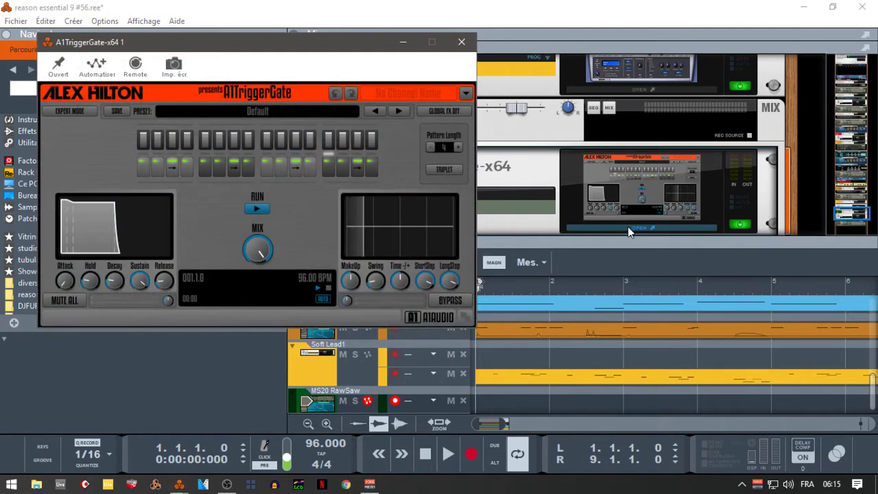
left_click(400, 111)
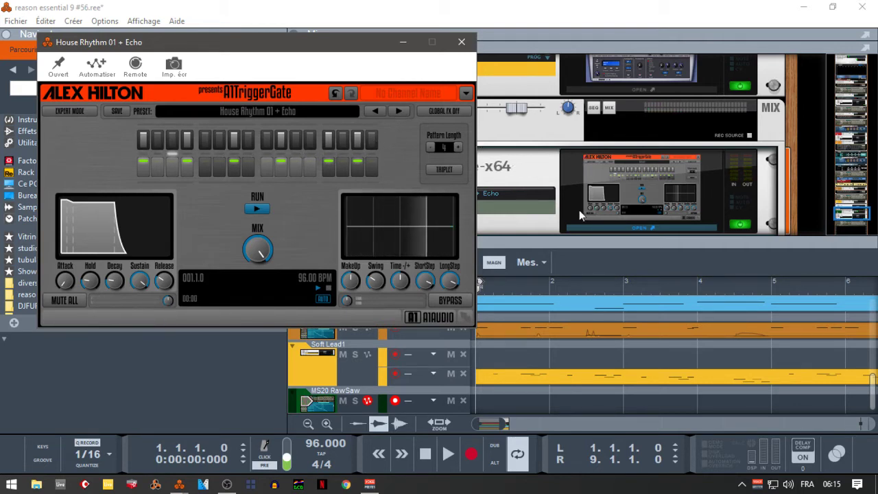
left_click(398, 111)
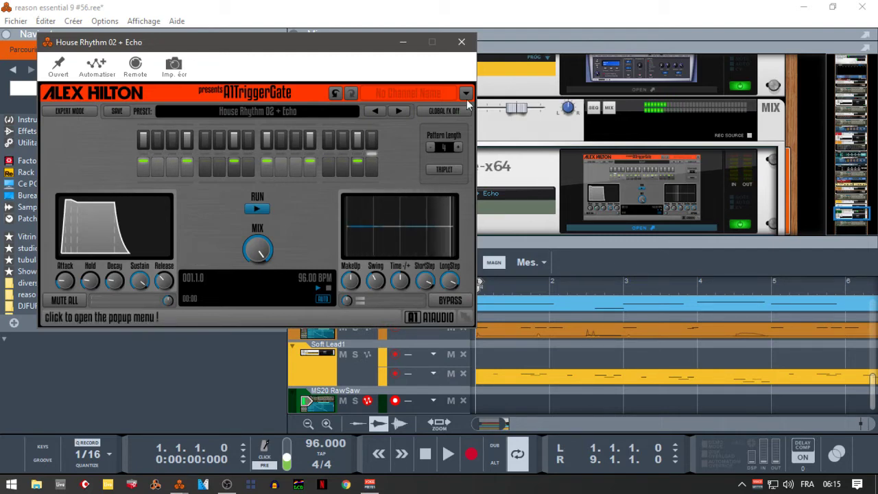
- Close the A1TriggerGate interface and delete the A1TriggerGate-x64 effect from the MS20 RawSaw channel's insert effects
left_click(461, 41)
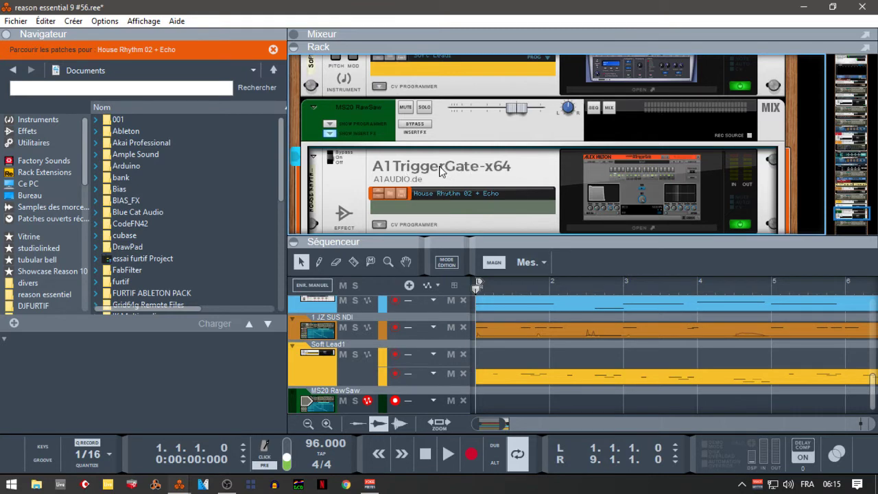
key("Delete")
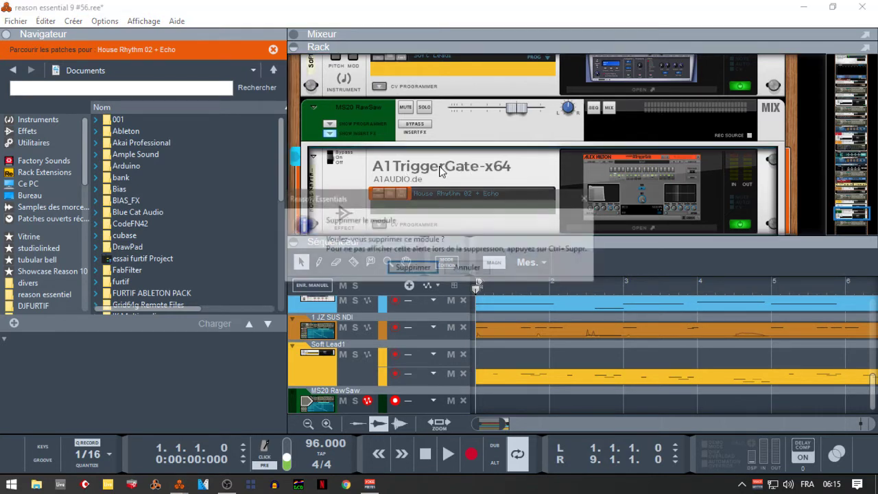
key("Return")
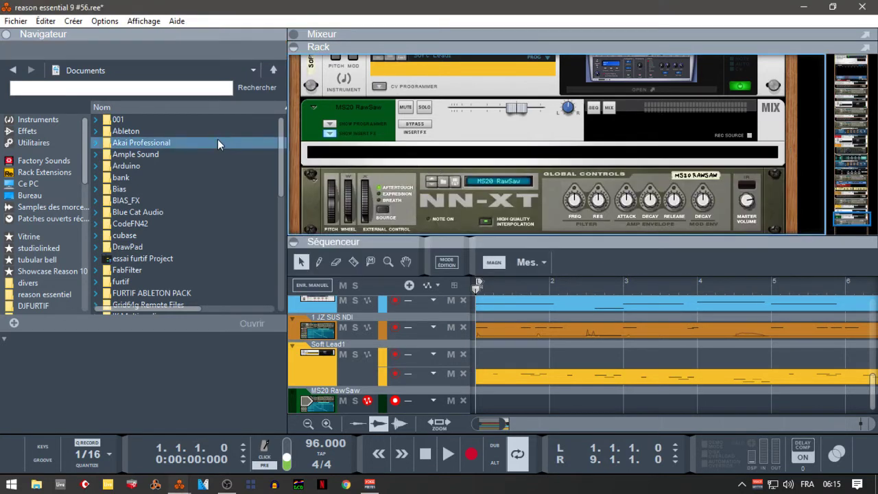
- Look through the available effect plug-ins grouped by manufacturer
left_click(27, 131)
left_click(142, 142)
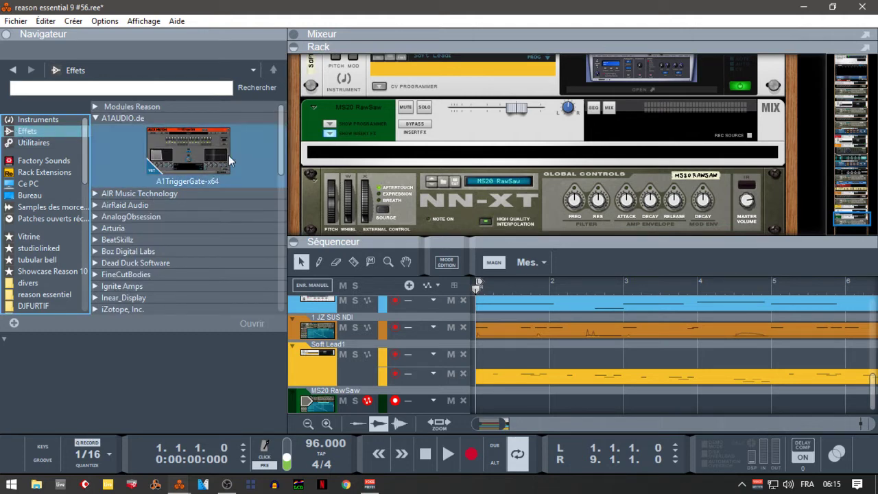
mouse_move(279, 150)
left_mouse_down()
mouse_move(285, 181)
mouse_move(282, 166)
left_mouse_up()
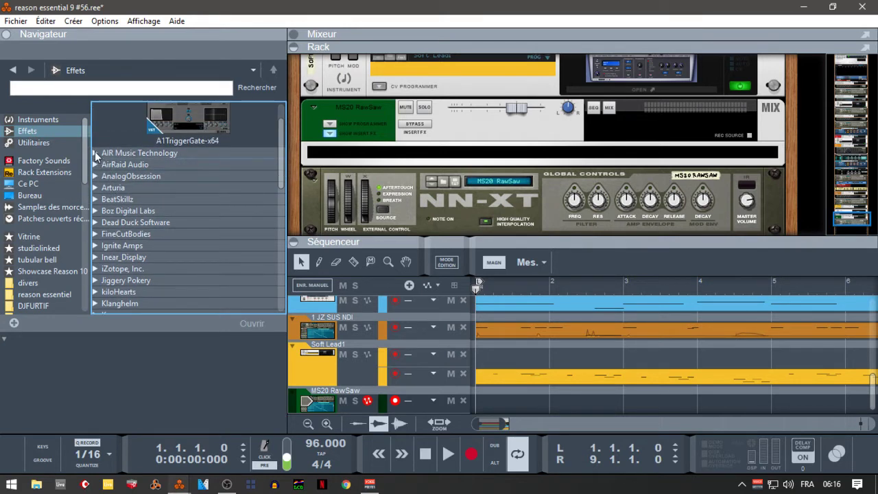
- Find the Bassik instrument among the BeatMaker plug-ins and add it to the rack below the NN-XT
left_click(50, 118)
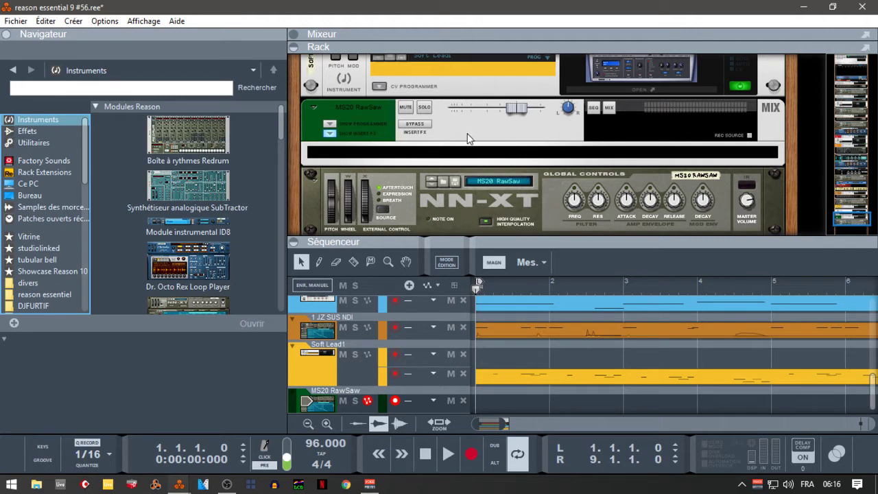
left_click_drag(844, 216, 844, 223)
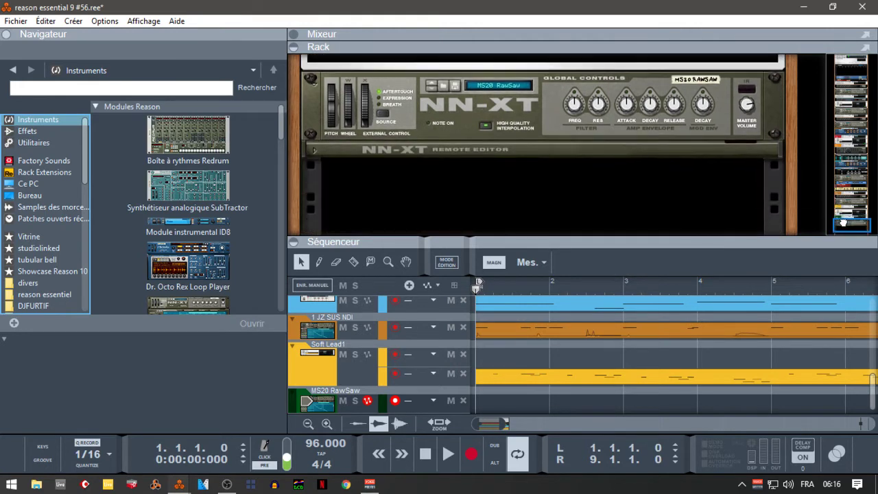
left_click(96, 107)
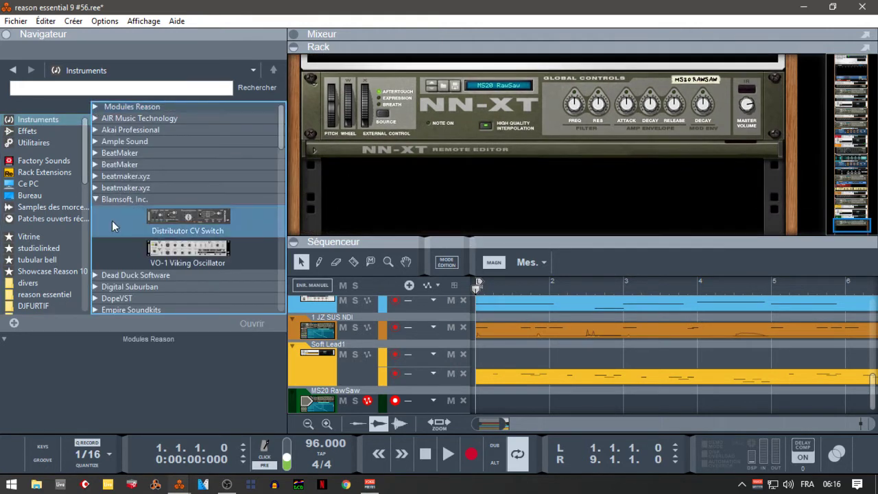
left_click(94, 152)
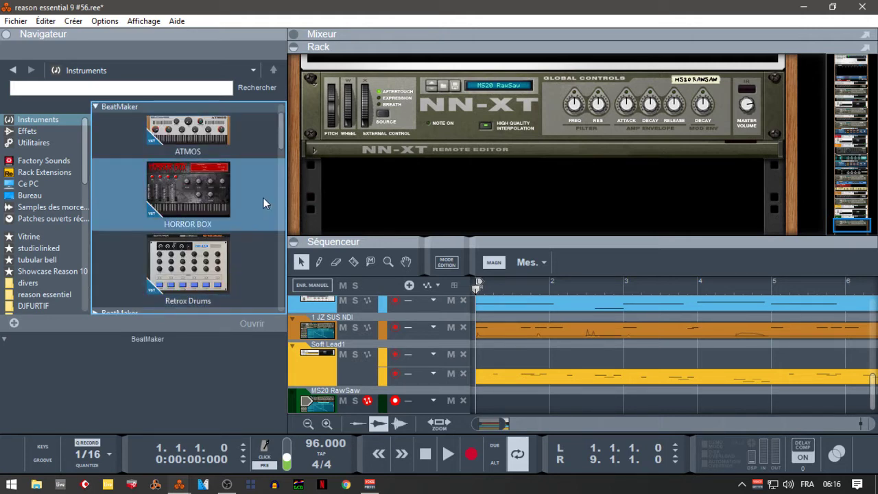
mouse_move(282, 133)
left_mouse_down()
mouse_move(284, 164)
mouse_move(276, 140)
left_mouse_up()
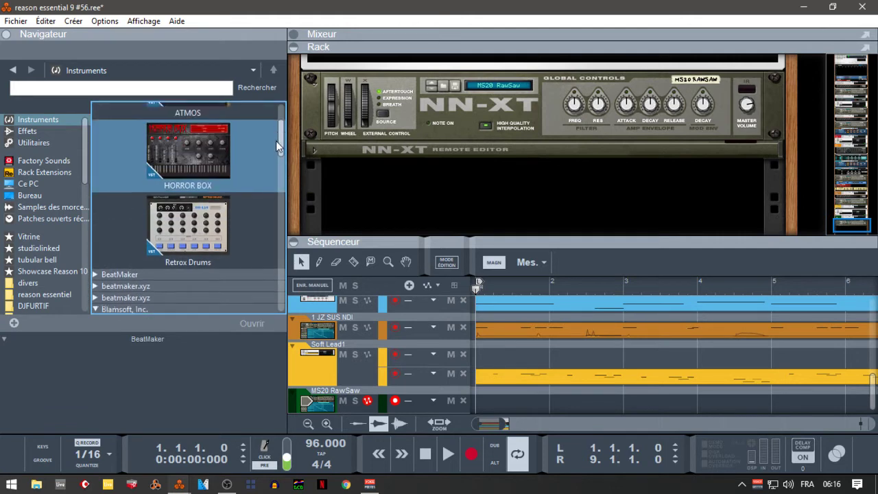
left_click(98, 280)
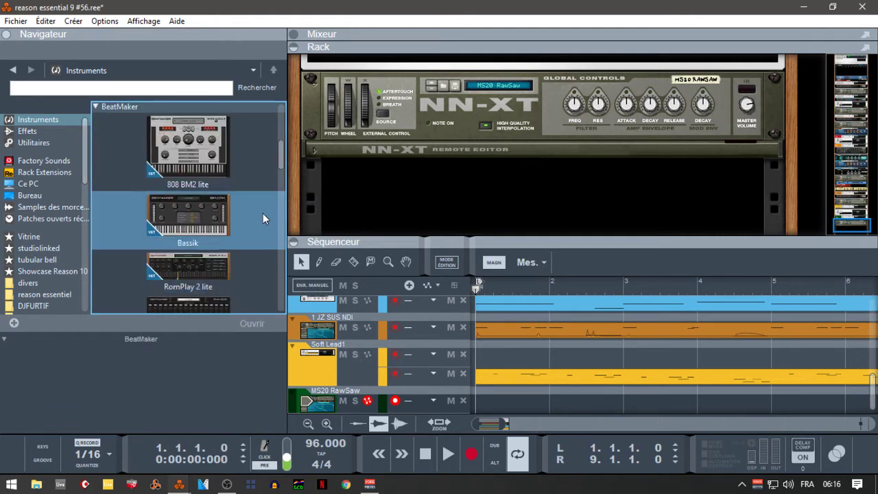
mouse_move(184, 215)
left_mouse_down()
mouse_move(422, 168)
mouse_move(455, 186)
left_mouse_up()
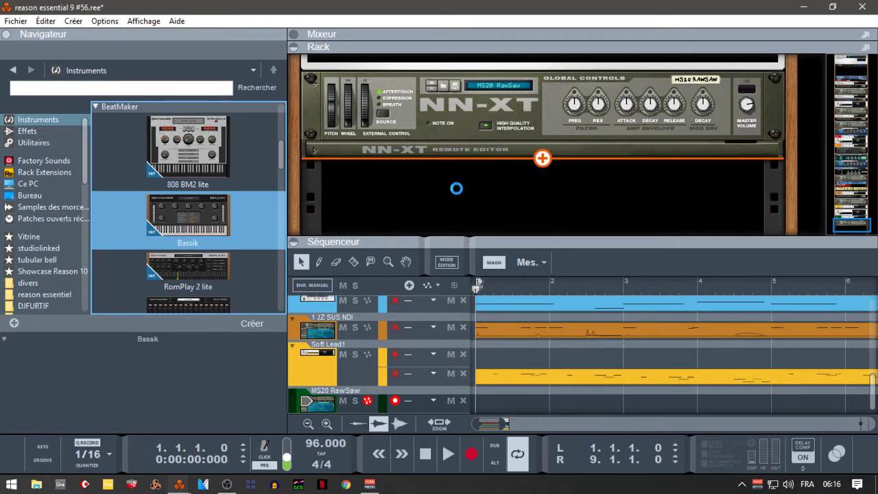
left_click_drag(470, 219, 470, 219)
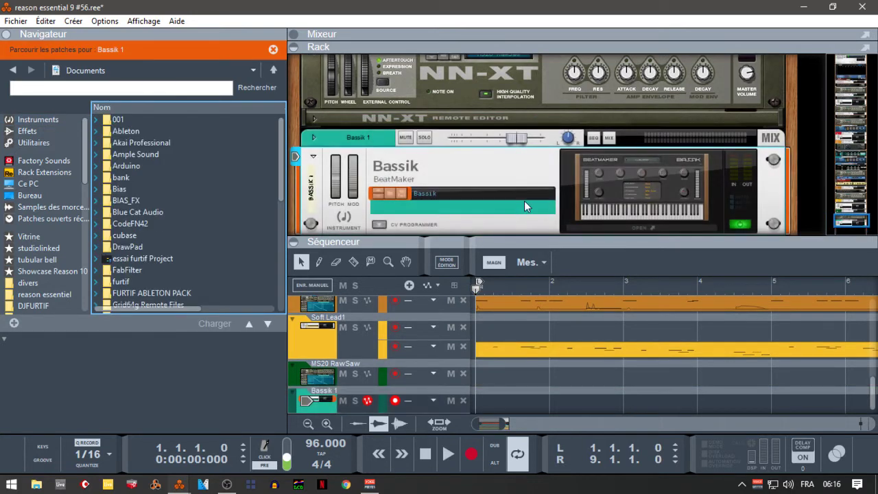
- Open the Bassik interface, try the 02_BS_SHORT sound and close the interface
left_click(618, 225)
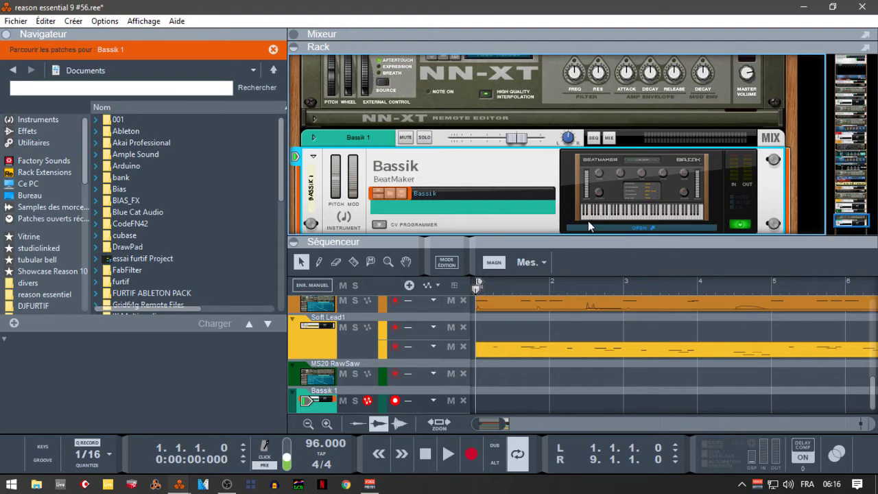
left_click(627, 228)
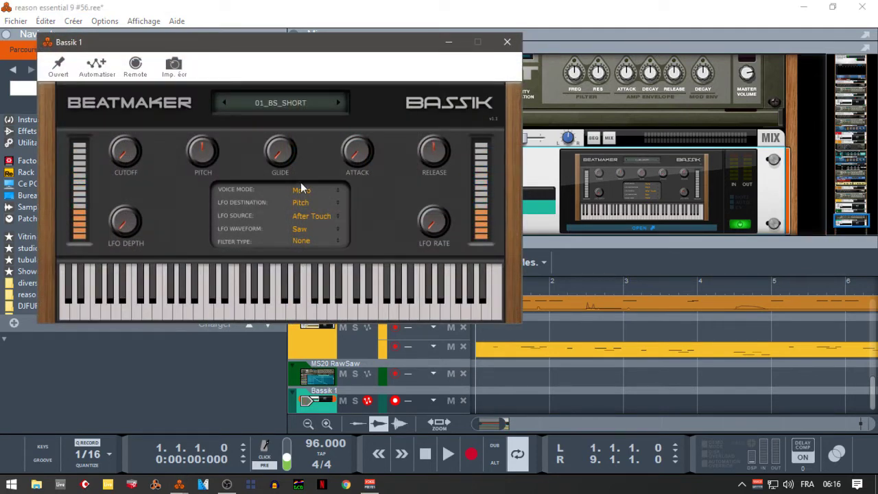
left_click(285, 102)
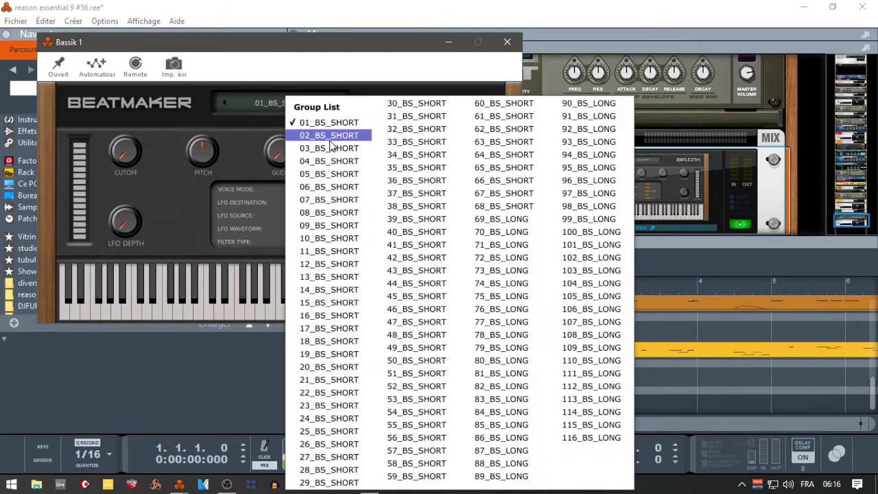
left_click(330, 140)
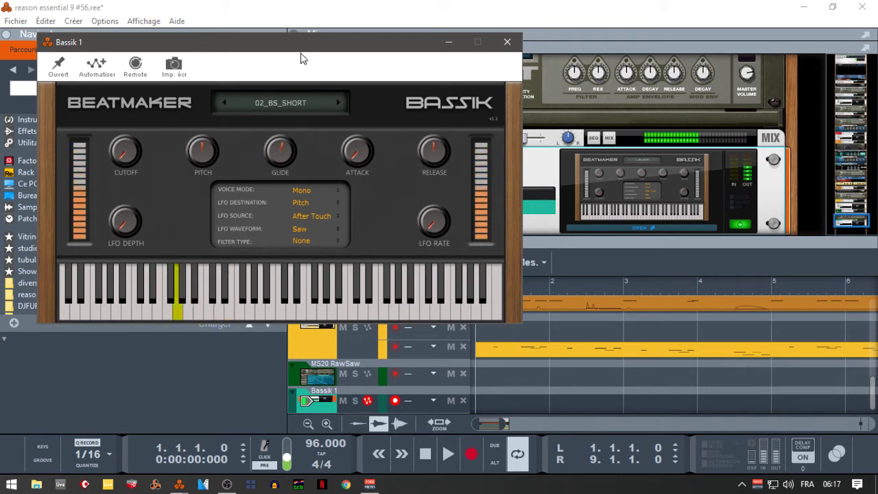
left_click(508, 43)
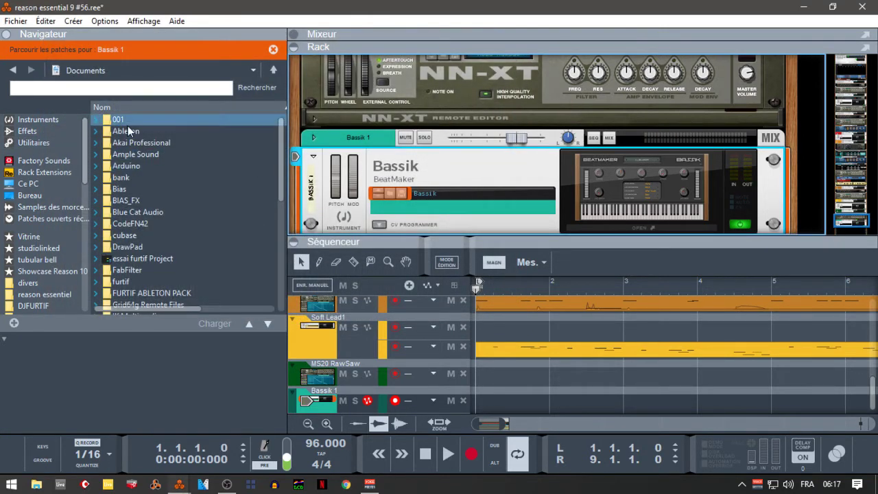
- Find Trap Boom Pro (x64) among the StudioLinked instruments and replace Bassik with it in the rack
left_click(37, 130)
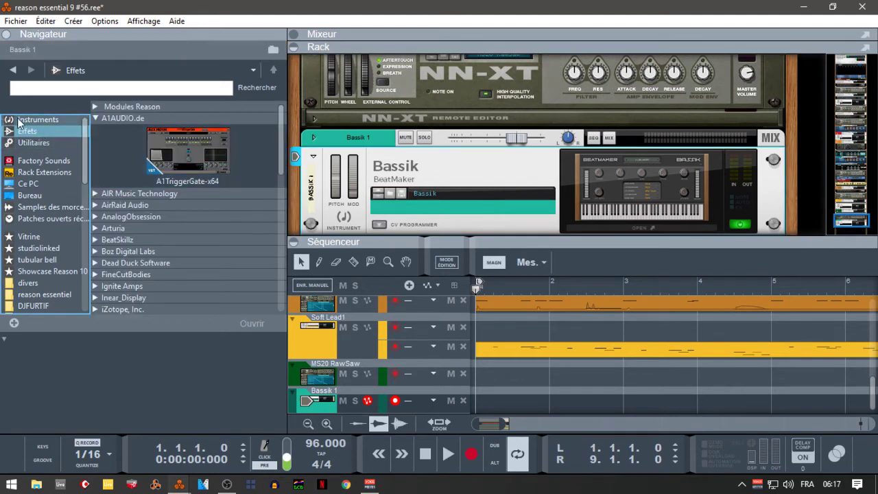
left_click(27, 121)
left_click_drag(284, 124, 331, 335)
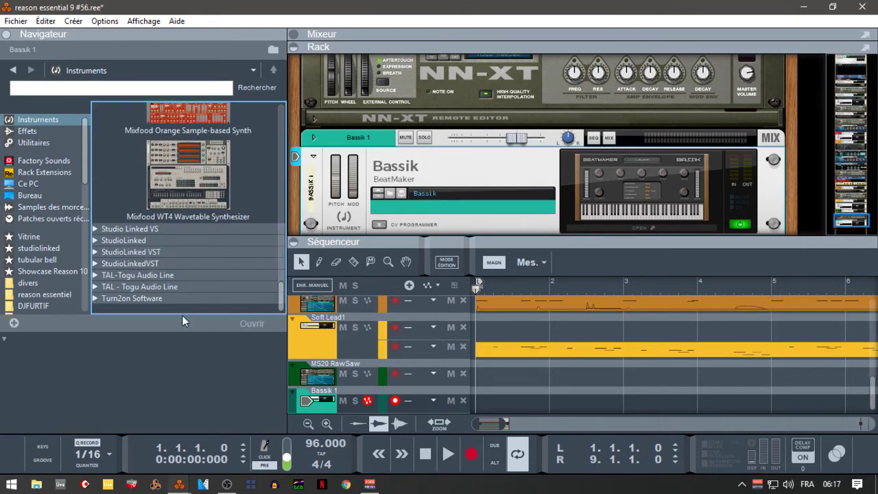
left_click(99, 230)
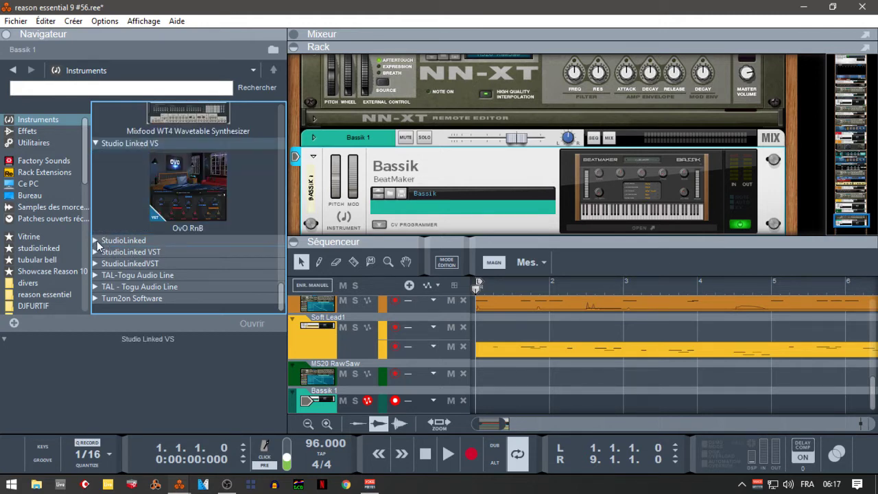
left_click(97, 240)
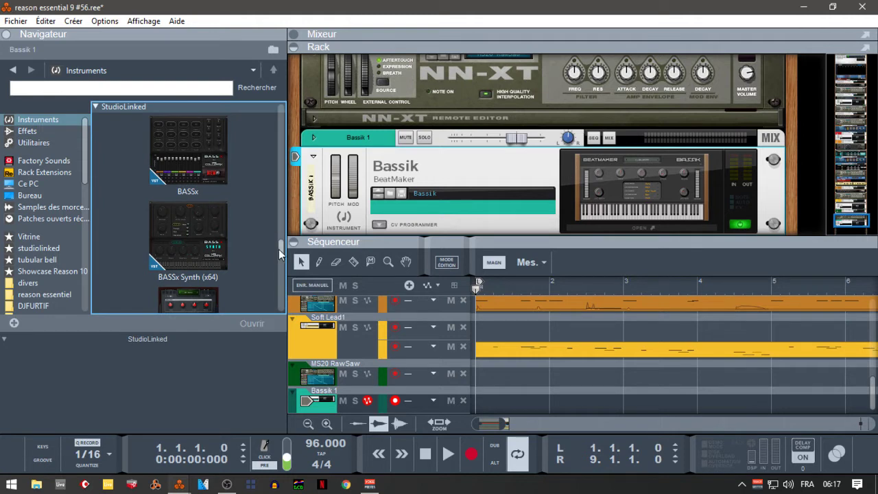
left_click_drag(278, 250, 283, 293)
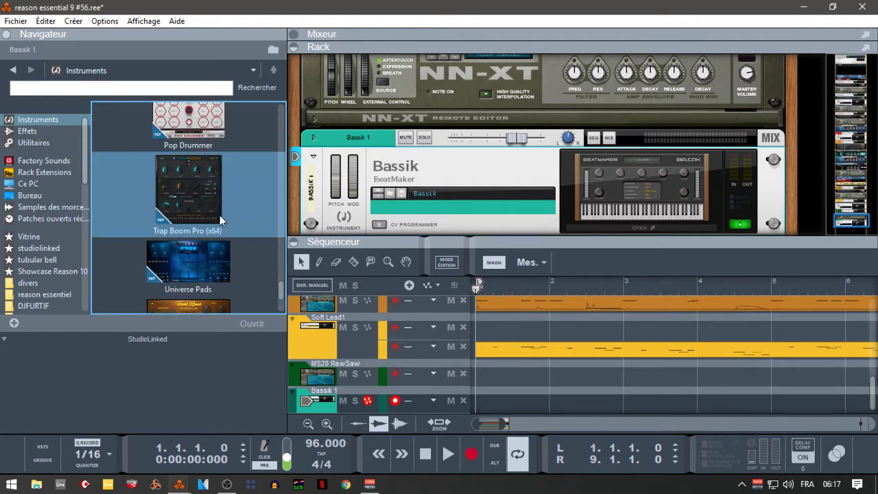
left_click(201, 199)
left_click_drag(201, 199, 457, 178)
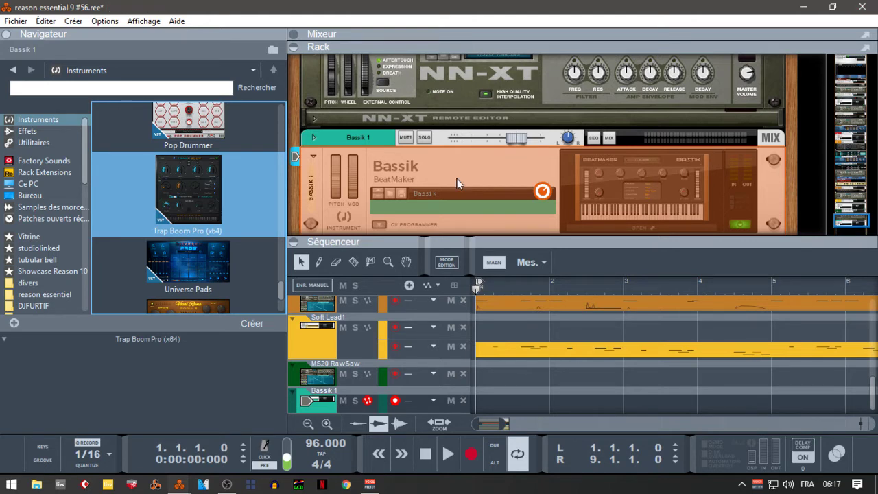
- Open the Trap Boom Pro interface and try the Hit - Cinema Stab and Pluck - Boarders sounds
left_click(620, 227)
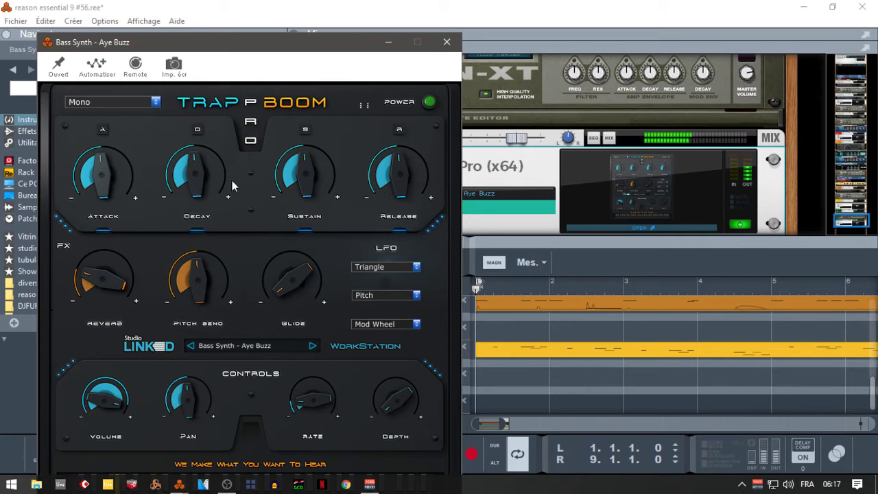
left_click(267, 348)
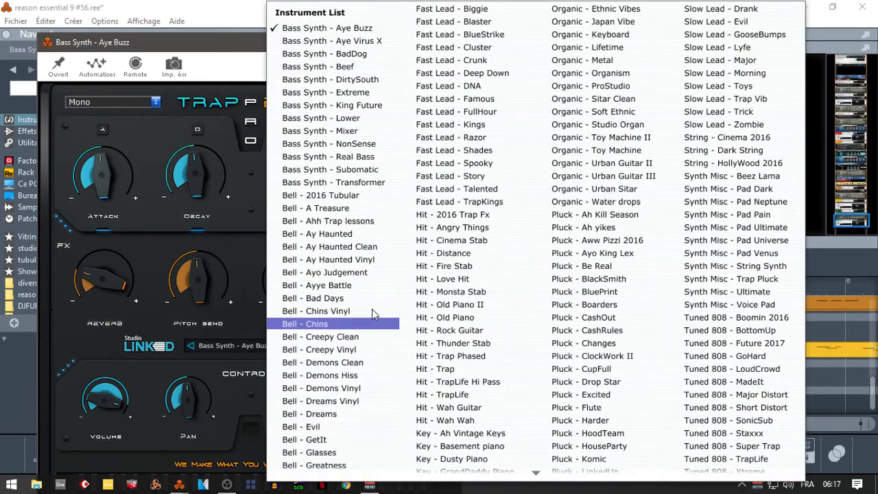
left_click(462, 240)
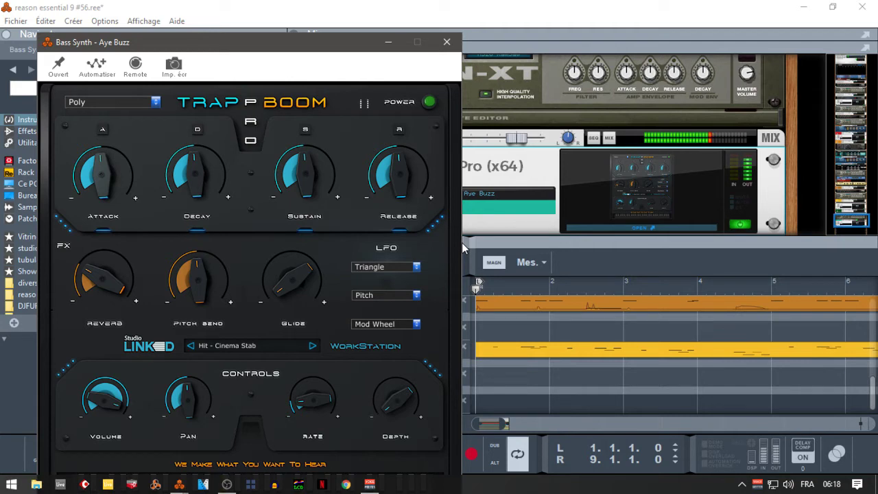
left_click(259, 345)
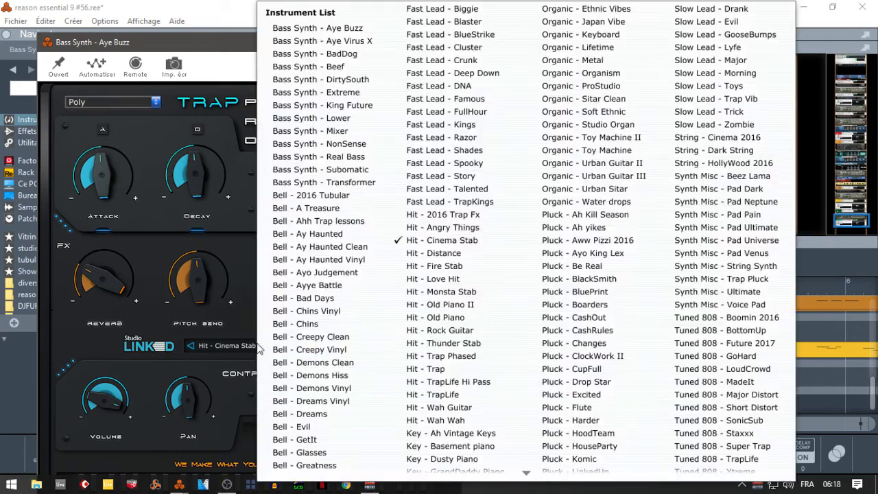
left_click(635, 305)
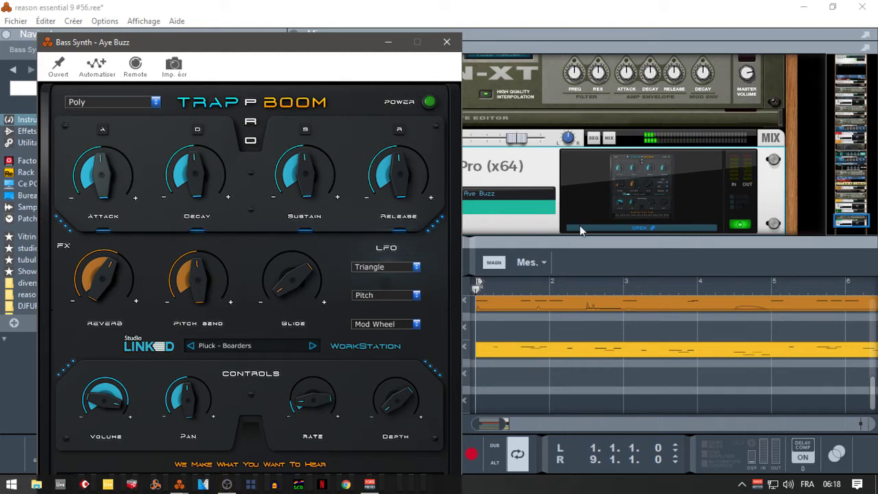
- Close the Trap Boom Pro interface and delete the instrument from the rack
left_click(446, 43)
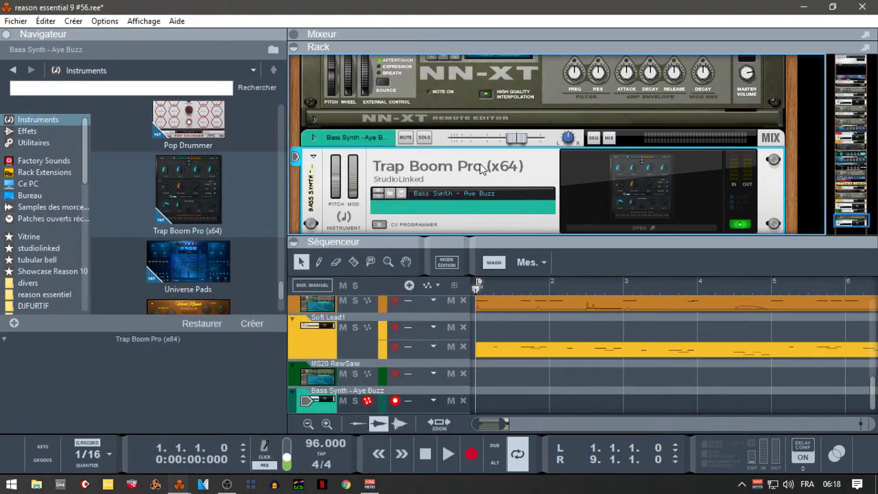
key("Delete")
key("Escape")
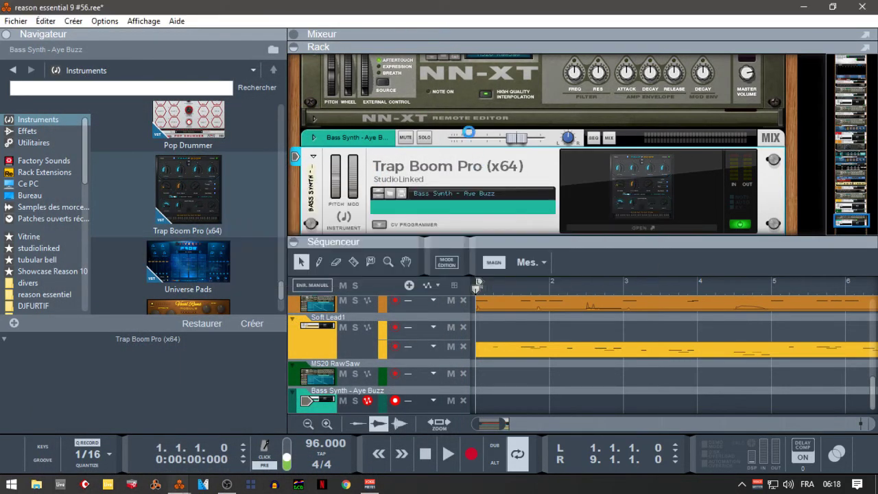
- Add the Akai Professional MPC Essentials64 instrument to the rack below the NN-XT and open its interface
left_click_drag(281, 290, 268, 103)
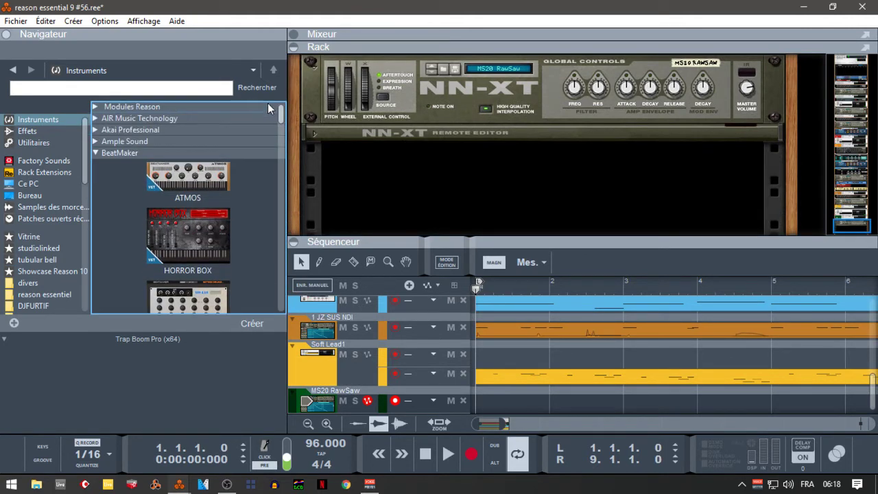
left_click(95, 129)
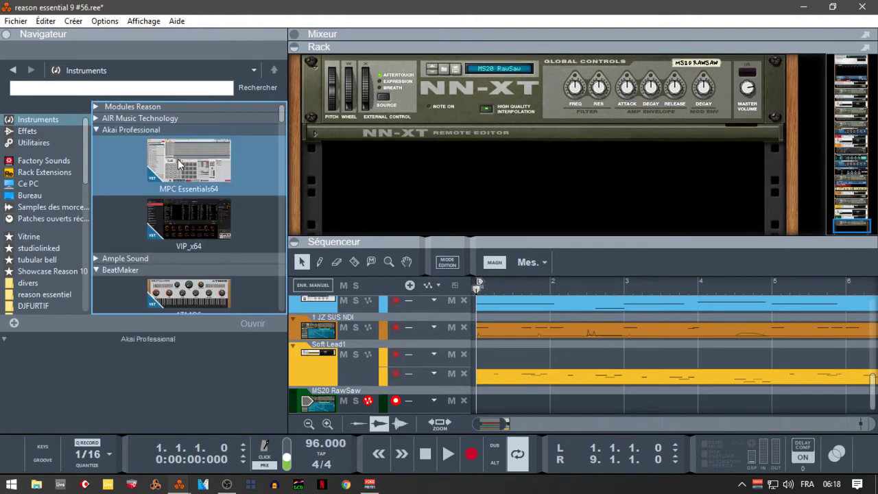
left_click_drag(145, 153, 445, 191)
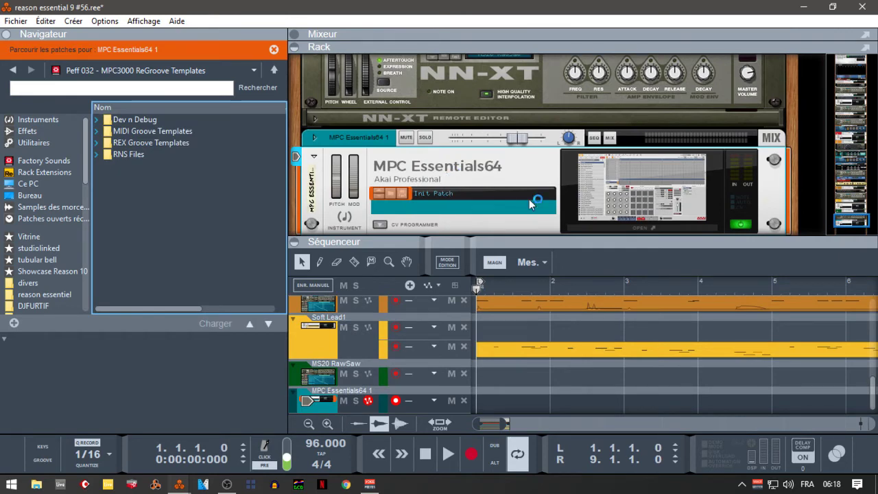
left_click(630, 229)
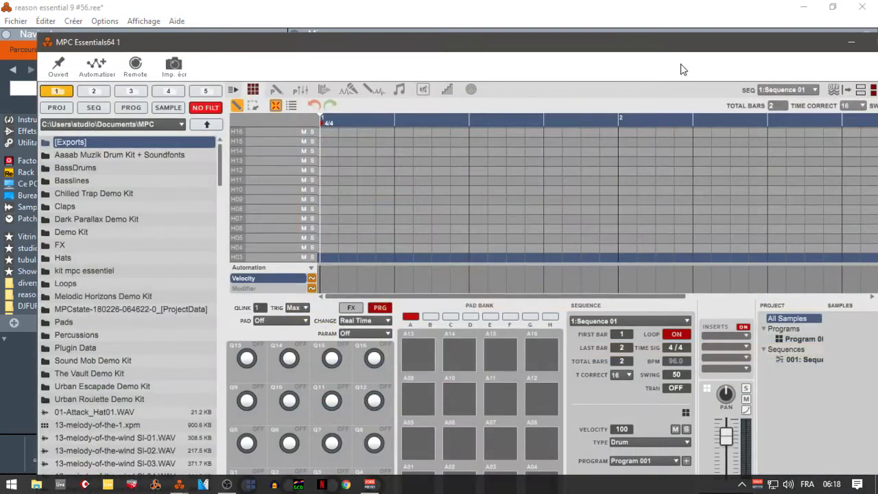
- Filter the MPC Essentials64 browser to programs and load the kit1.xpm program
left_click_drag(682, 46, 663, 14)
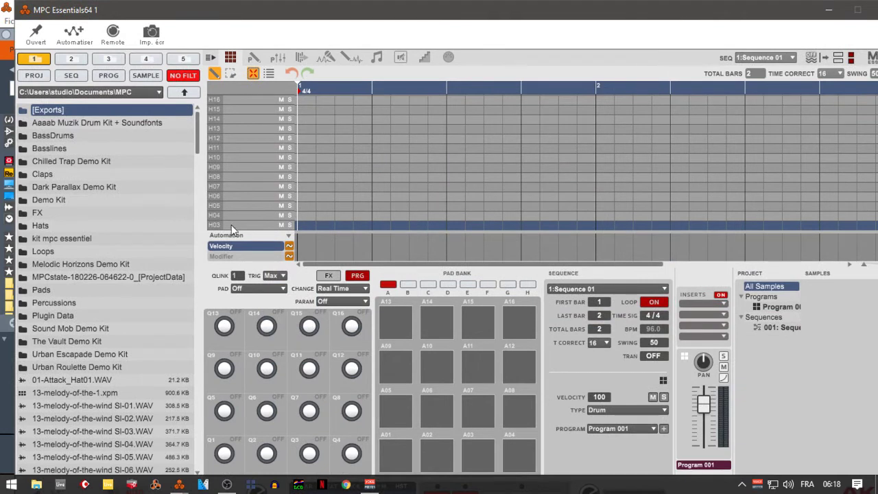
left_click(107, 76)
left_click_drag(198, 142, 196, 223)
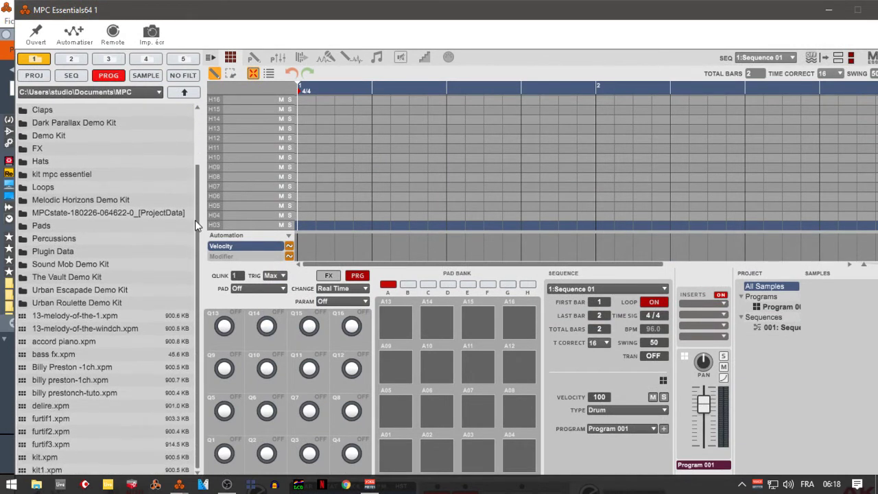
left_click(48, 471)
double_click(48, 471)
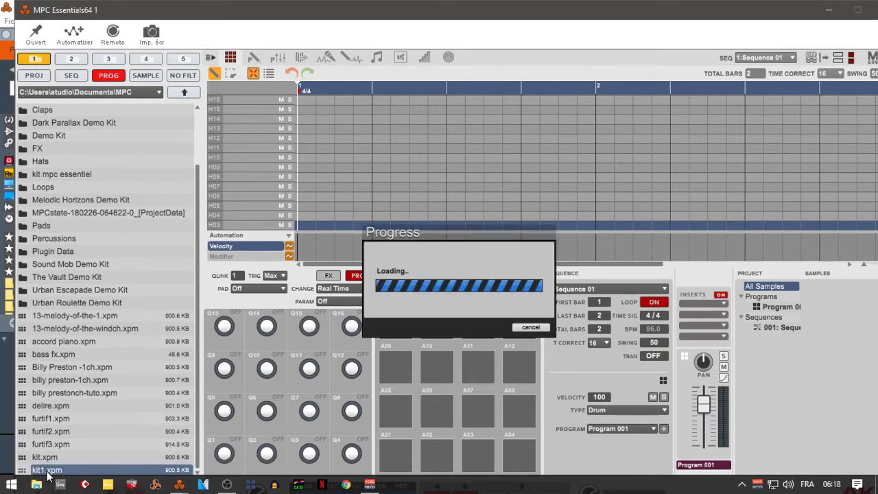
- Audition the drum sounds of the kit1 program across bank A, from pad A01 up to the A13–A16 row
left_click(412, 453)
left_click(450, 457)
left_click(485, 457)
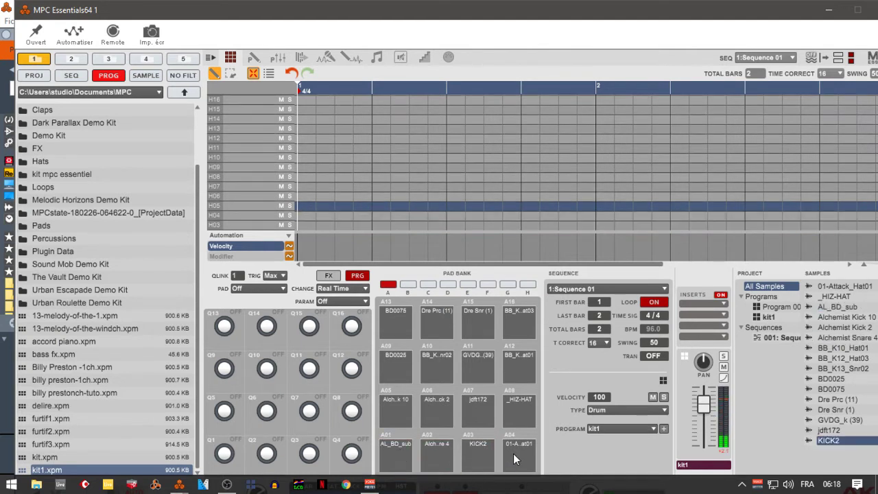
left_click(516, 459)
left_click(394, 412)
left_click(425, 411)
left_click(489, 416)
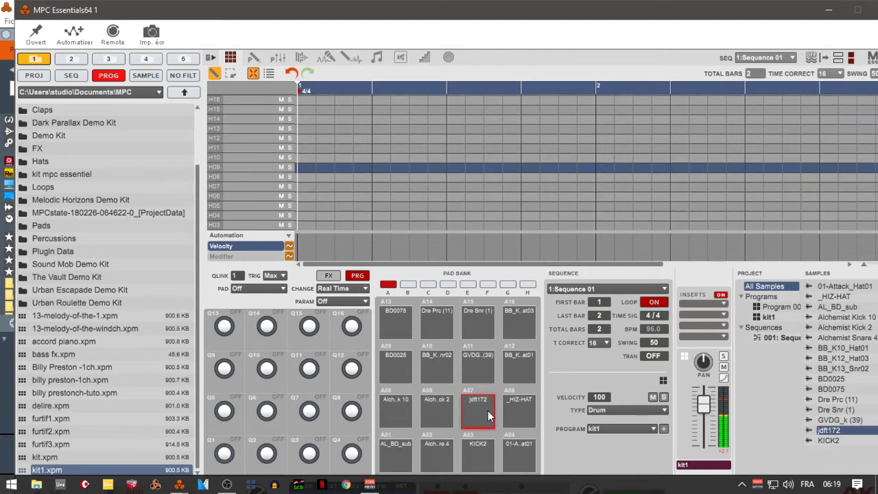
left_click(533, 411)
left_click(400, 372)
left_click(459, 373)
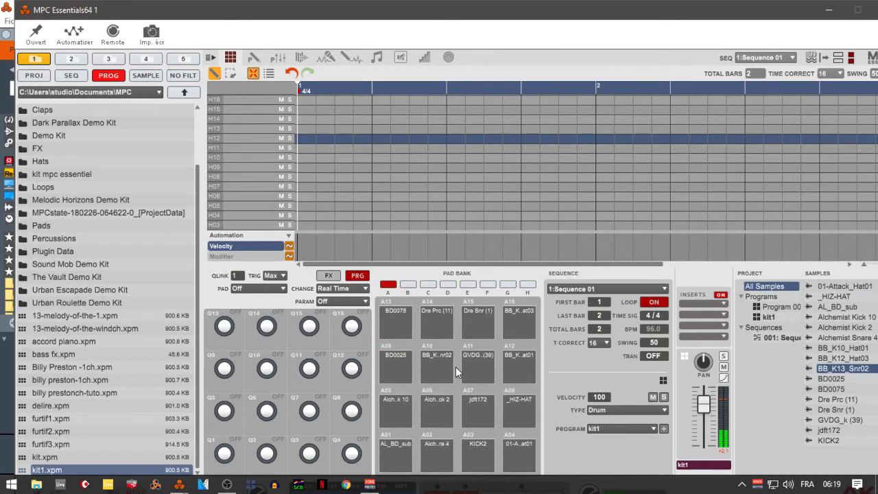
left_click(496, 362)
left_click(516, 359)
left_click(520, 324)
left_click(476, 329)
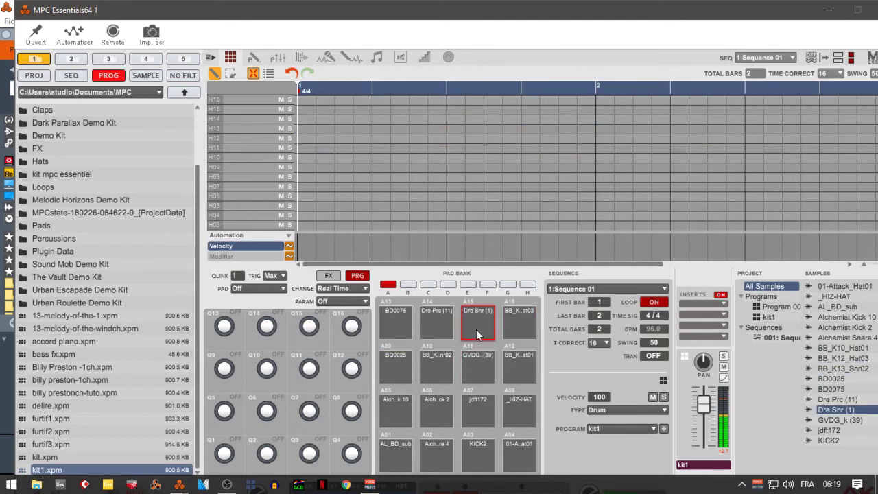
left_click(437, 333)
left_click(397, 322)
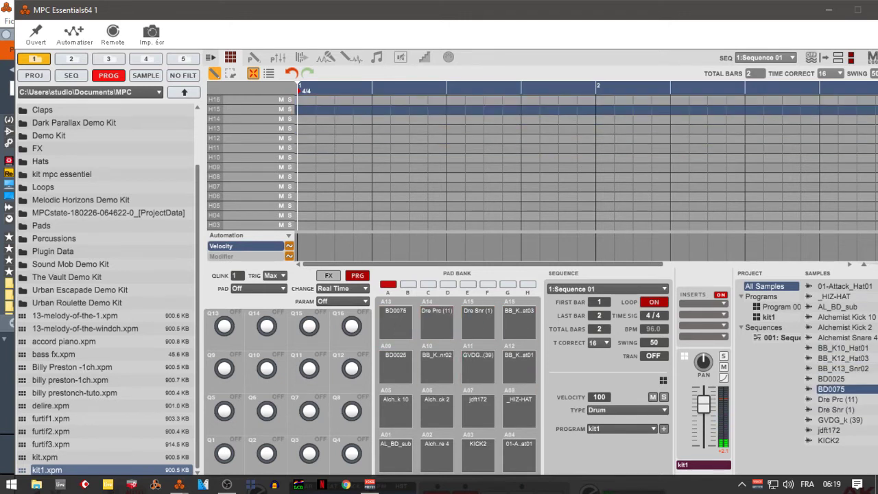
- Hide the MPC Essentials64 interface and record an eight-bar drum pattern on its sequencer track
double_click(775, 21)
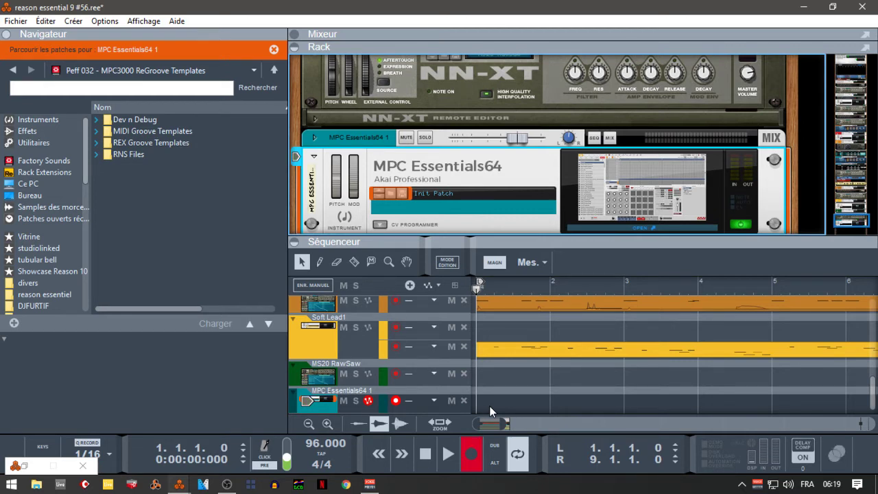
key("ctrl+Return")
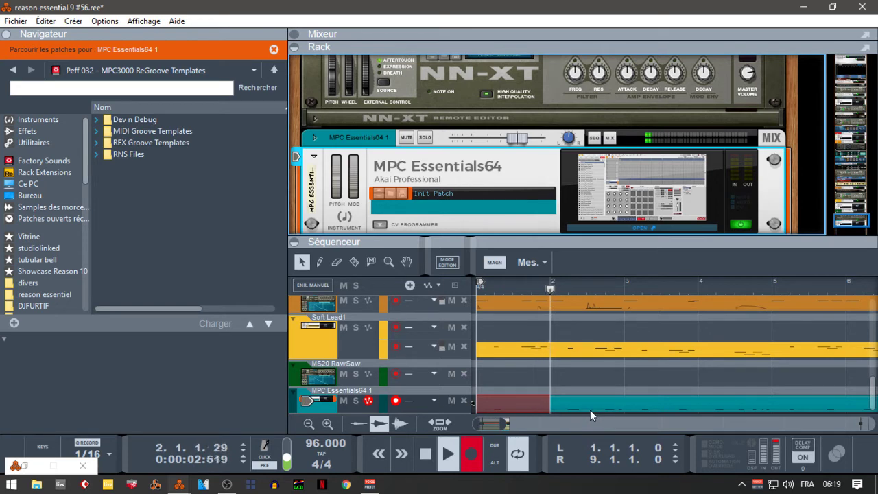
key("space")
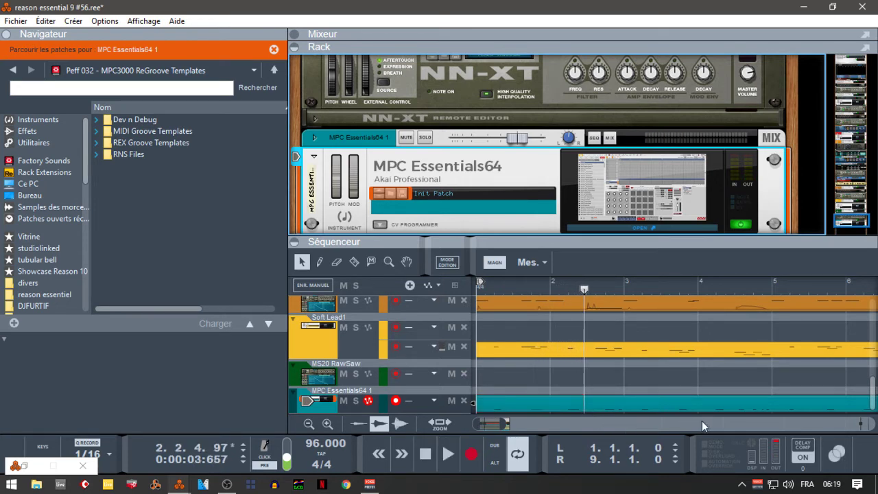
- Open the recorded MPC Essentials64 clip for note editing and enlarge the sequencer by hiding the rack and the browser
double_click(618, 406)
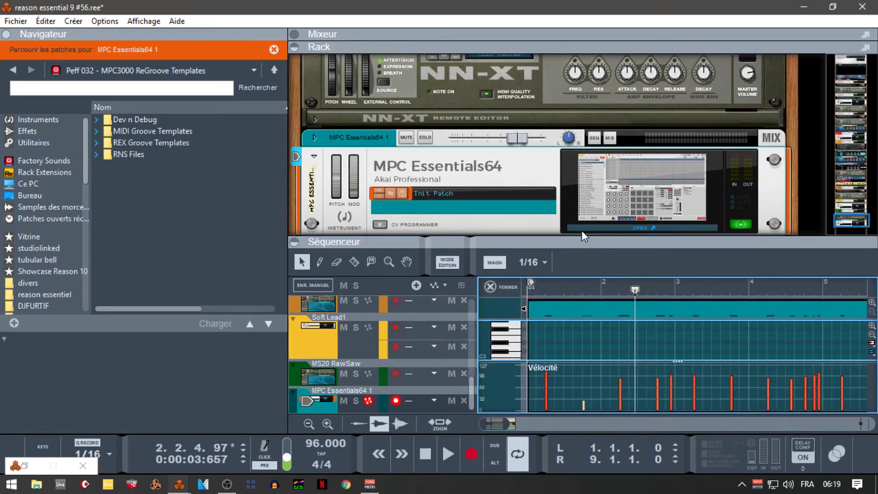
left_click(297, 49)
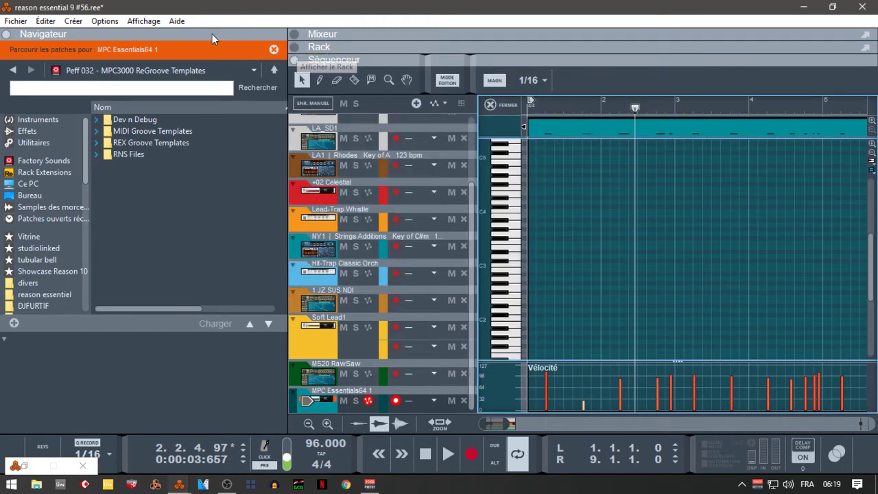
left_click(4, 33)
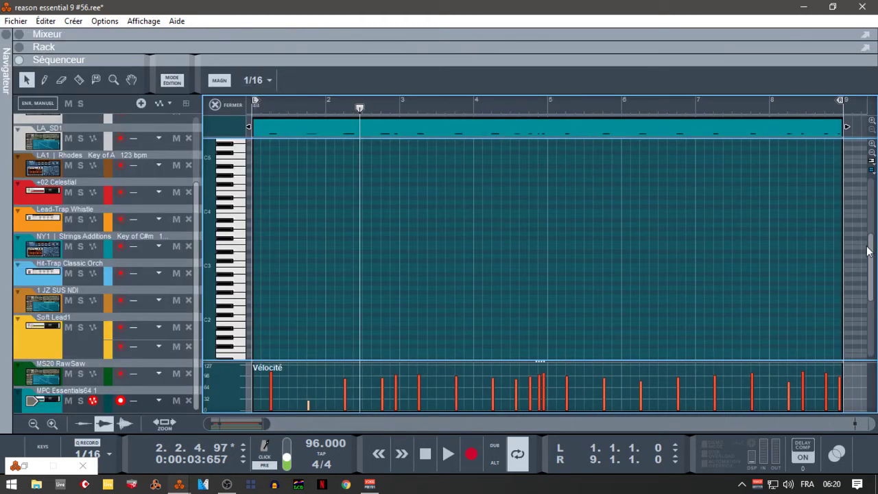
left_click_drag(868, 250, 875, 283)
key("ctrl+a")
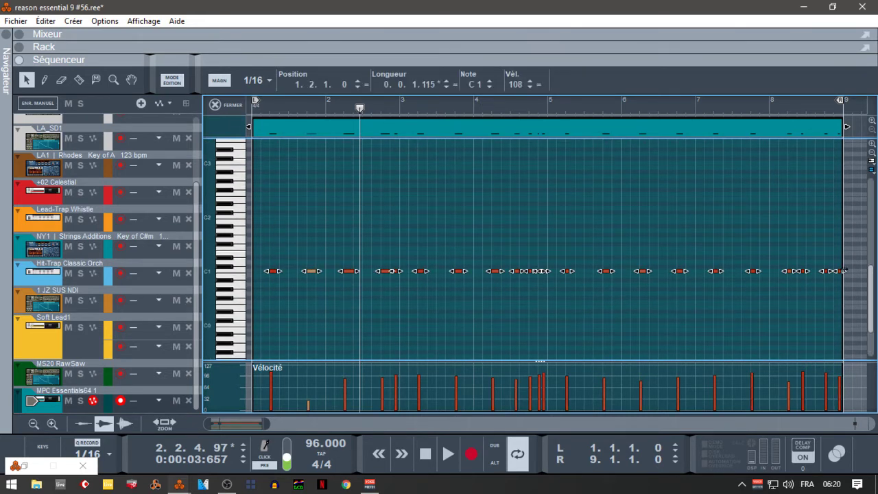
right_click(348, 269)
left_click(387, 451)
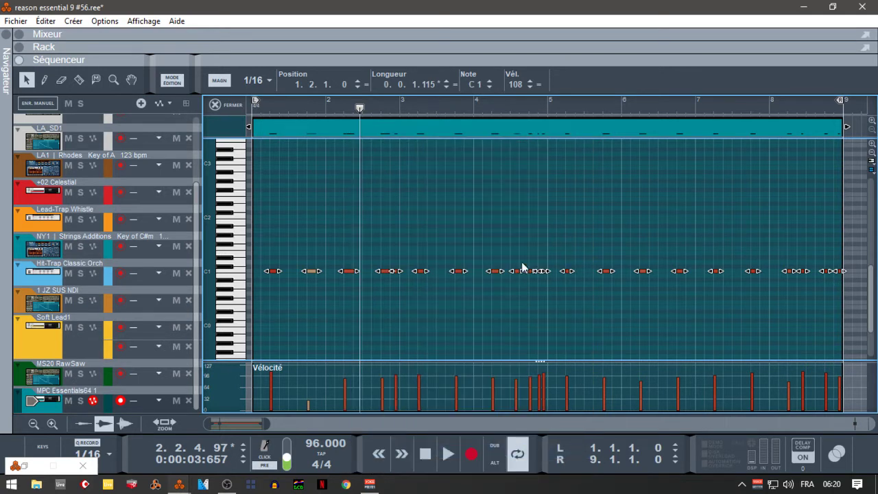
left_click(516, 313)
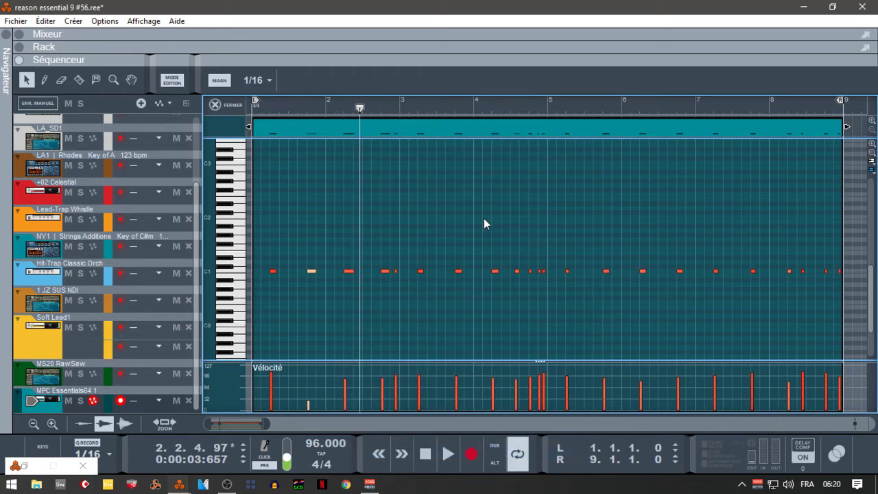
- Match the velocity of all the recorded C1 notes and lower it to 45 during playback
key("ctrl+a")
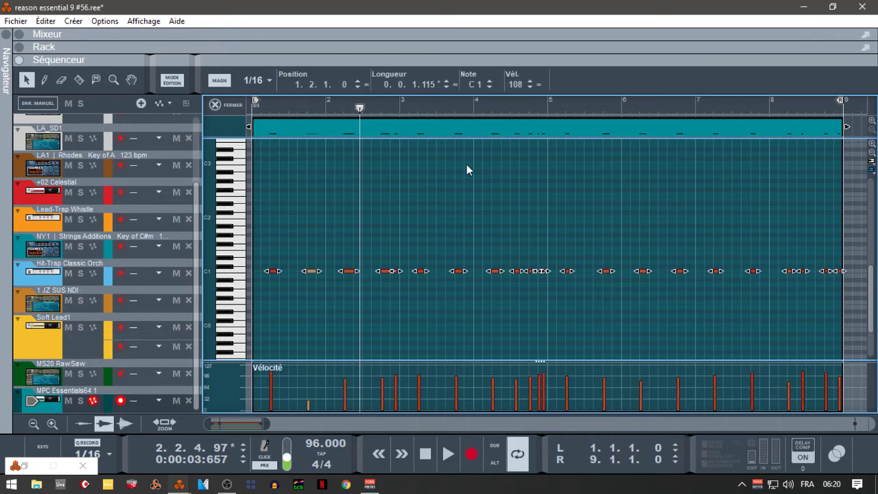
left_click(541, 86)
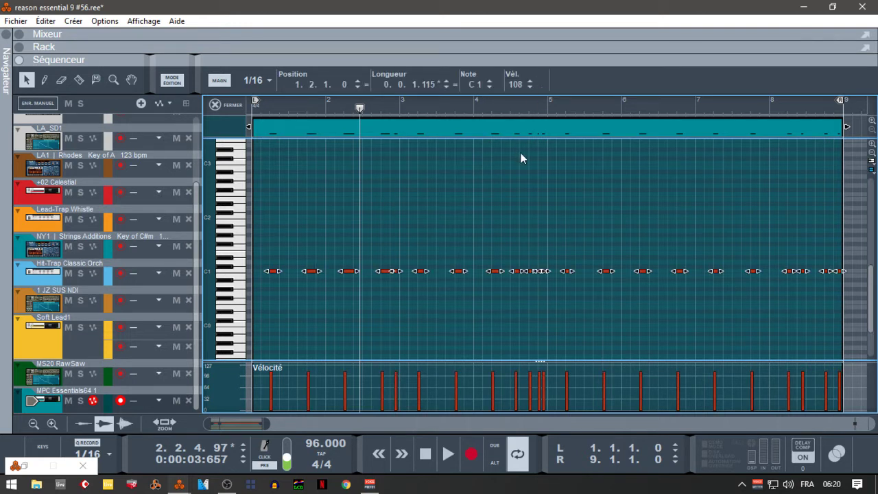
left_click(529, 87)
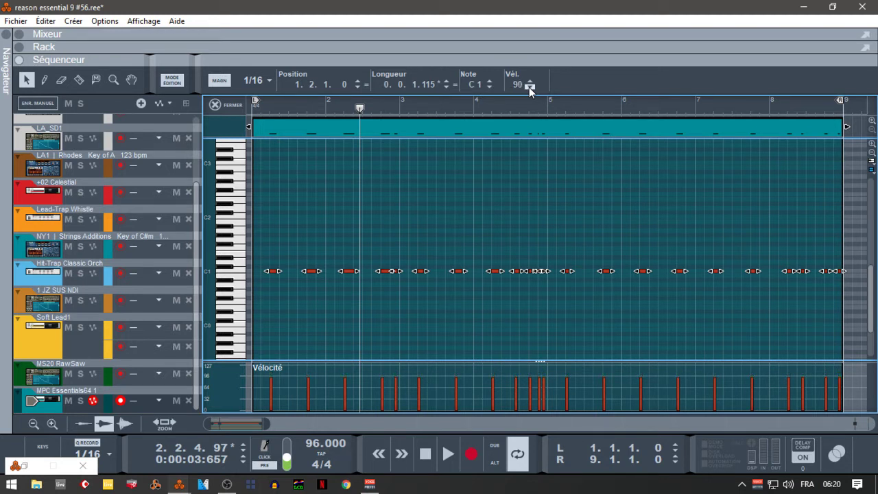
key("space")
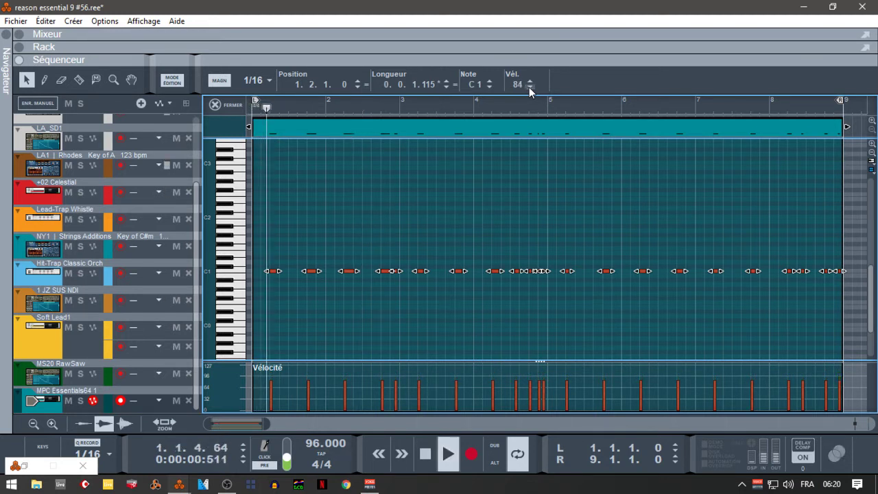
left_click(528, 87)
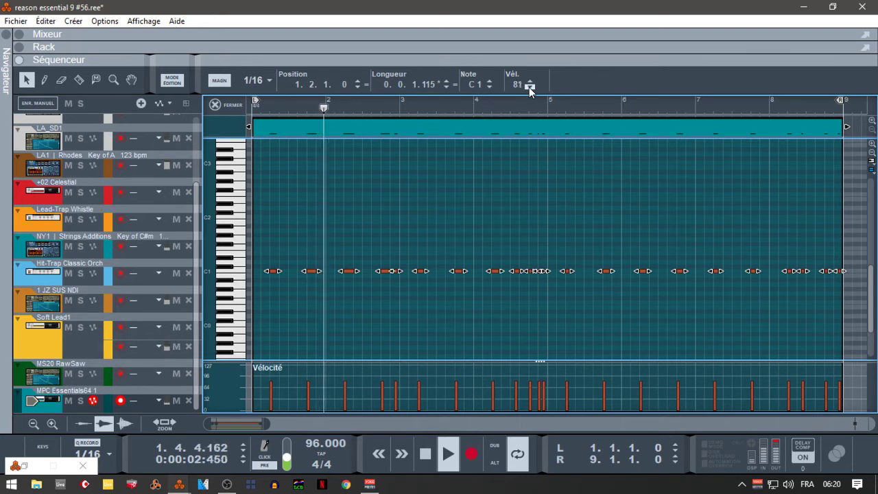
left_click(529, 87)
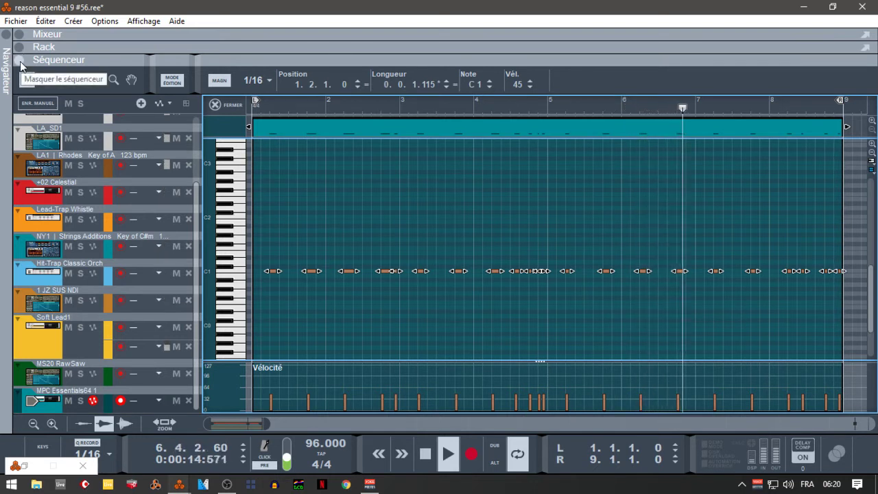
- Leave note editing, show the rack again, and check the MPC Essentials64 interface during playback before closing it
left_click(216, 105)
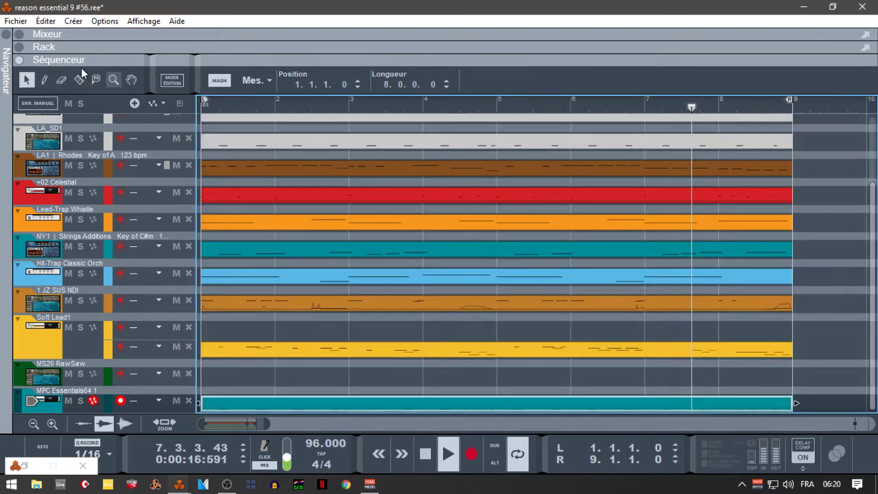
left_click(19, 47)
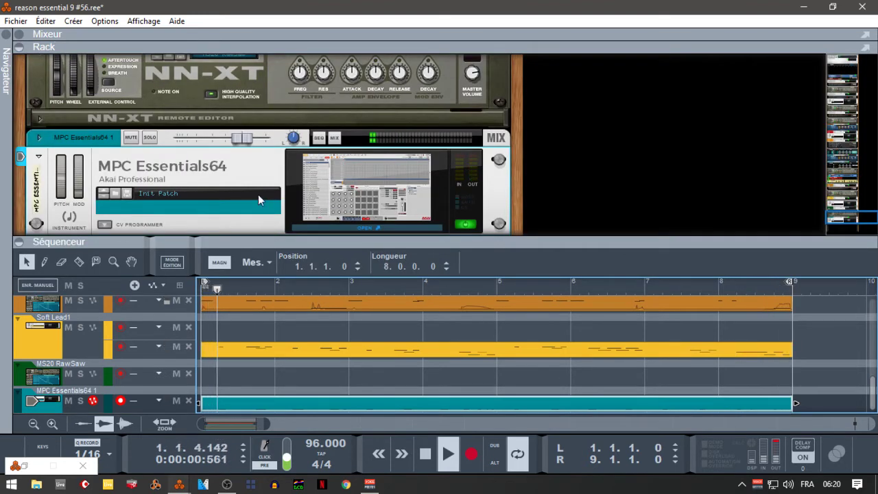
left_click(339, 227)
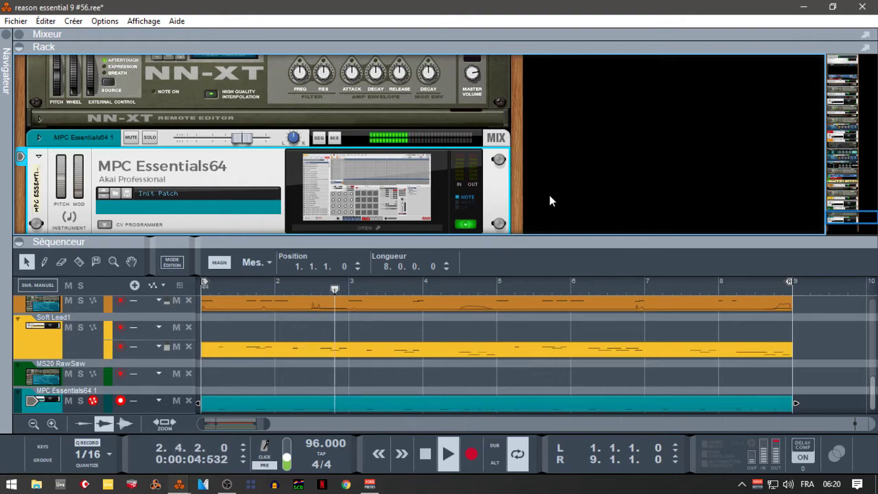
left_click(377, 228)
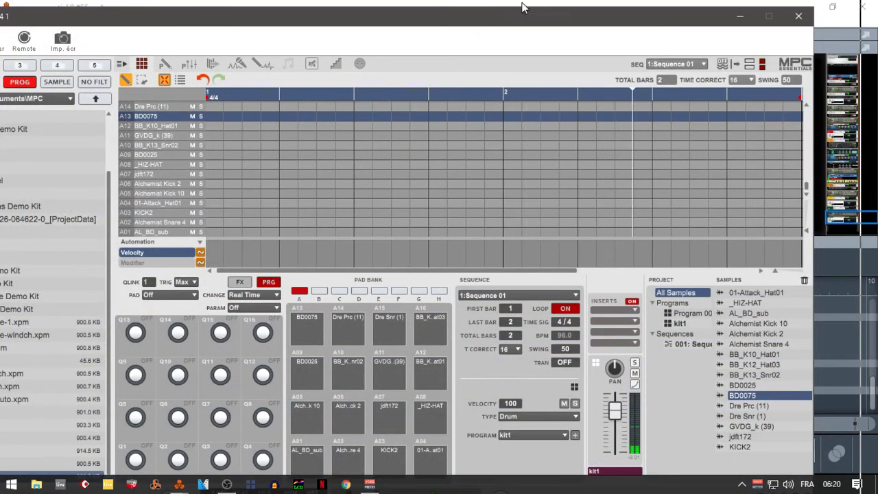
left_click_drag(480, 17, 524, 11)
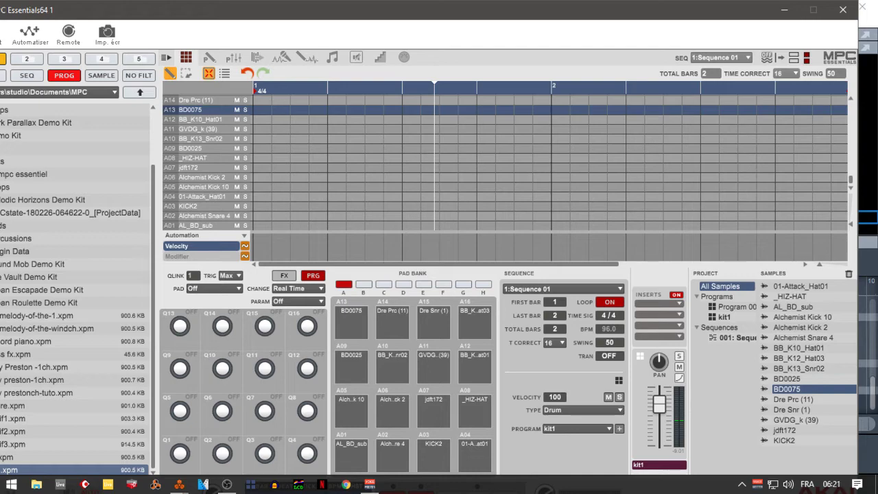
left_click(843, 9)
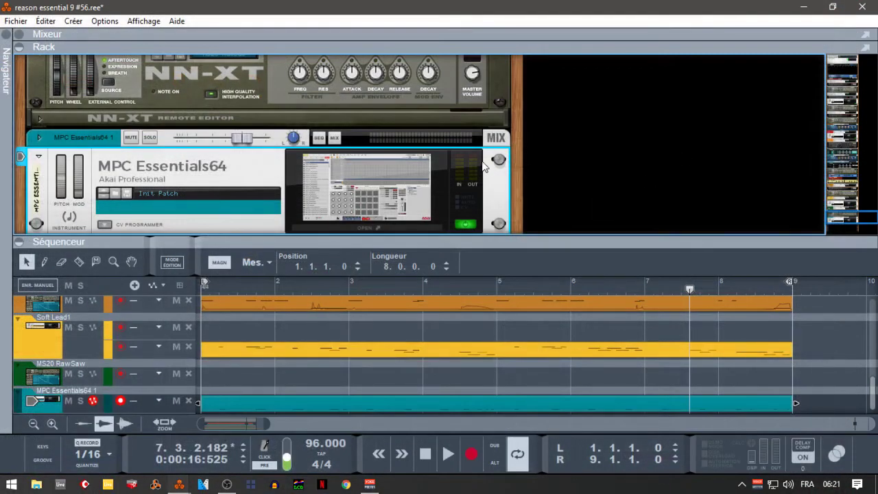
- Add a second Akai Professional MPC Essentials64 below the folded first one and briefly view its interface
left_click(39, 159)
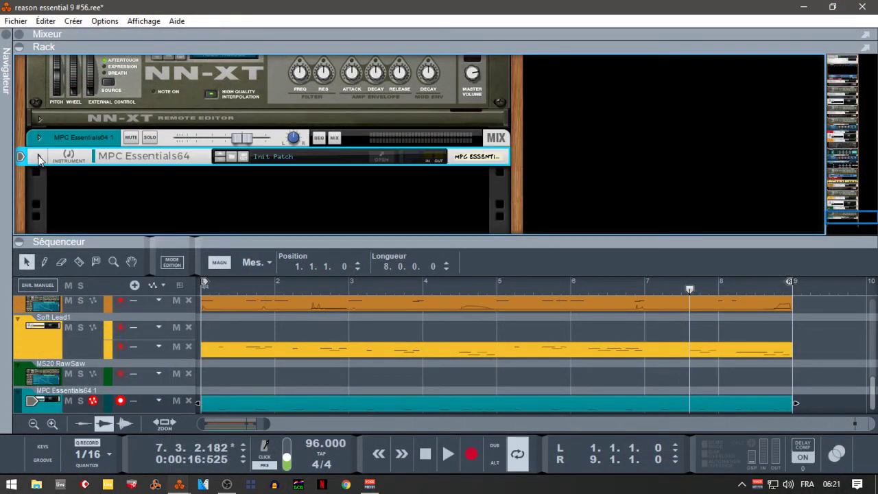
right_click(105, 207)
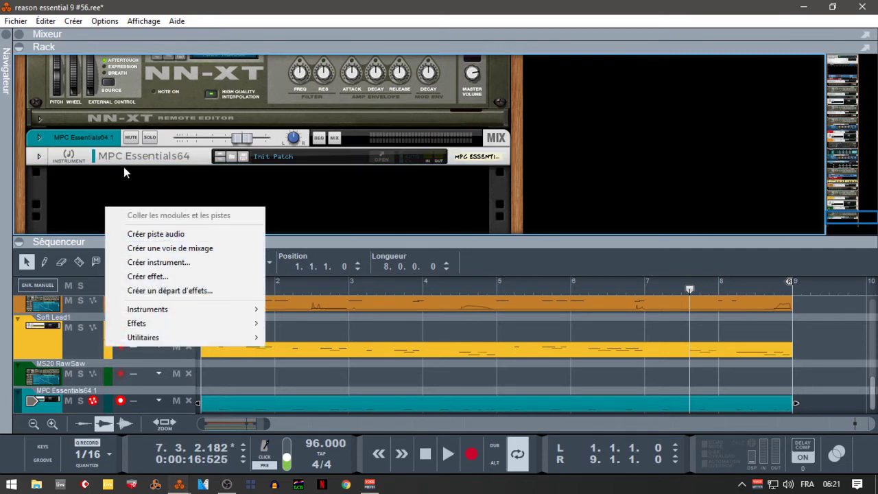
left_click(11, 37)
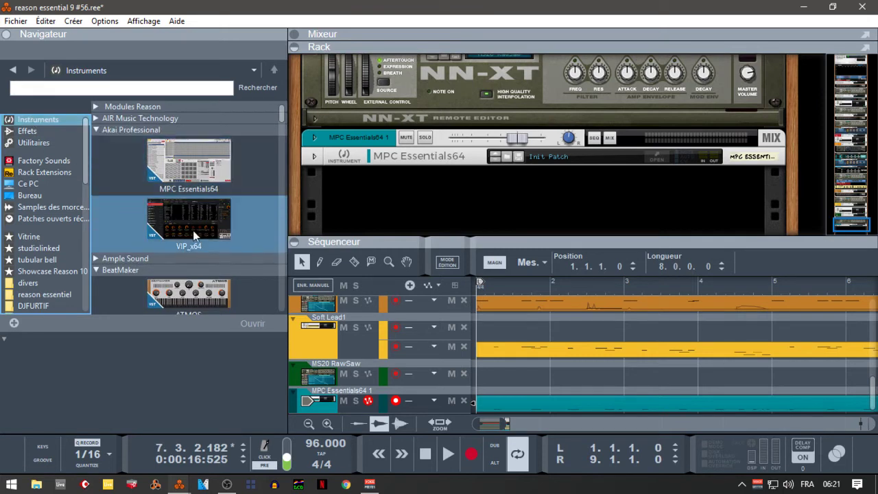
left_click_drag(186, 148, 408, 210)
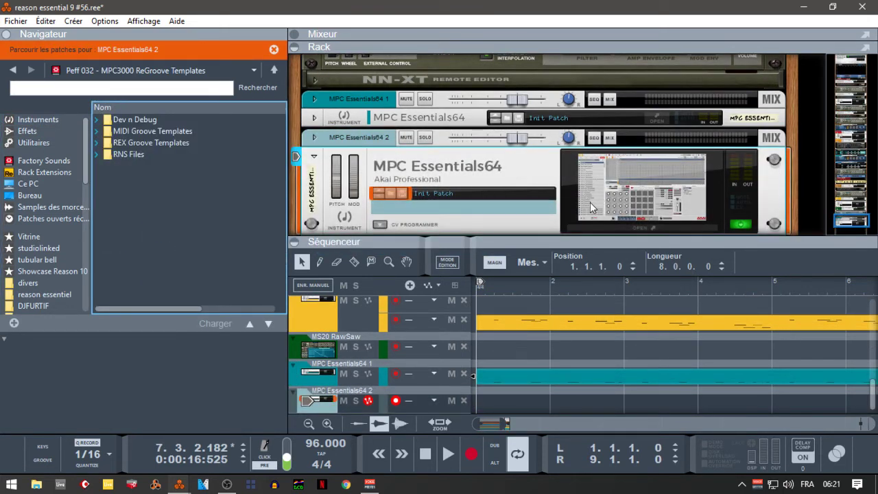
left_click(661, 226)
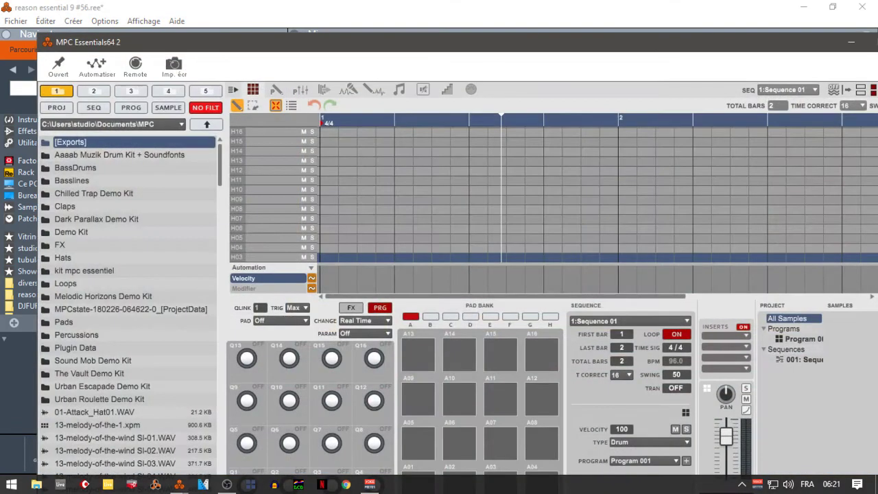
key("alt+Tab")
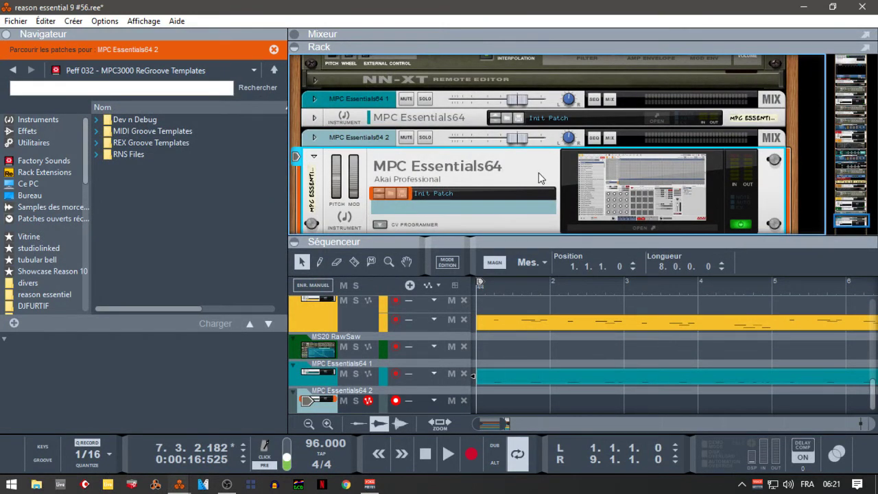
- Undo the addition of the second MPC Essentials64, keeping only the first one at the end of the rack
key("Delete")
key("Escape")
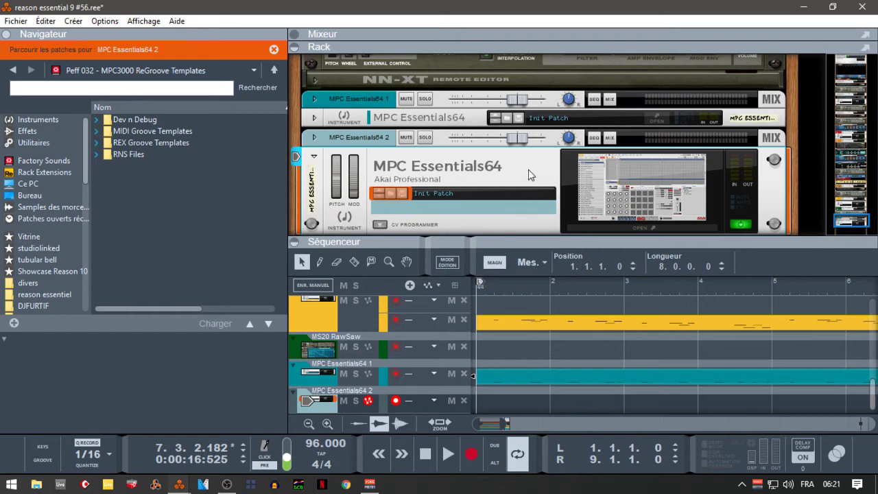
key("ctrl+z")
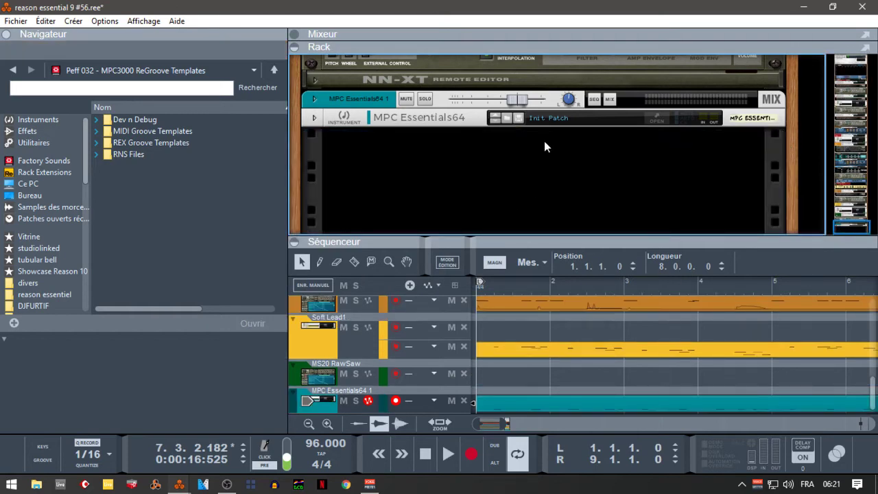
mouse_move(855, 225)
left_mouse_down()
mouse_move(855, 209)
mouse_move(854, 226)
left_mouse_up()
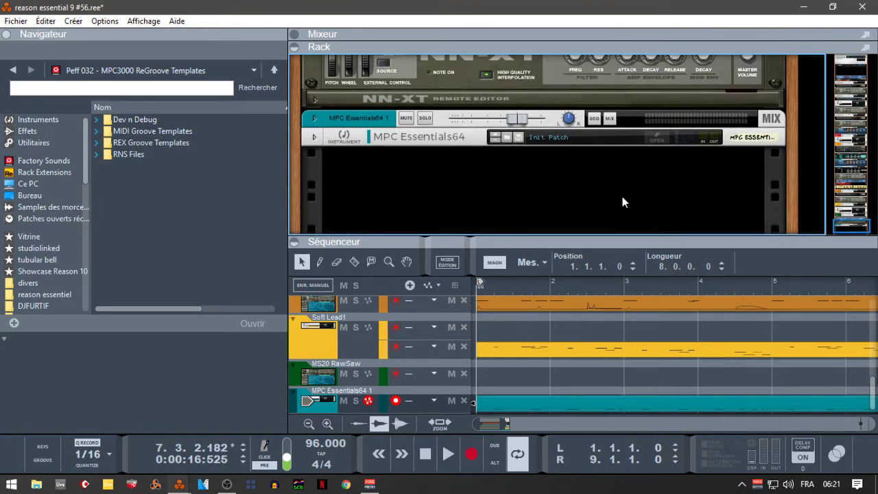
- Unfold the remaining MPC Essentials64 in the rack and play the song briefly
left_click(314, 139)
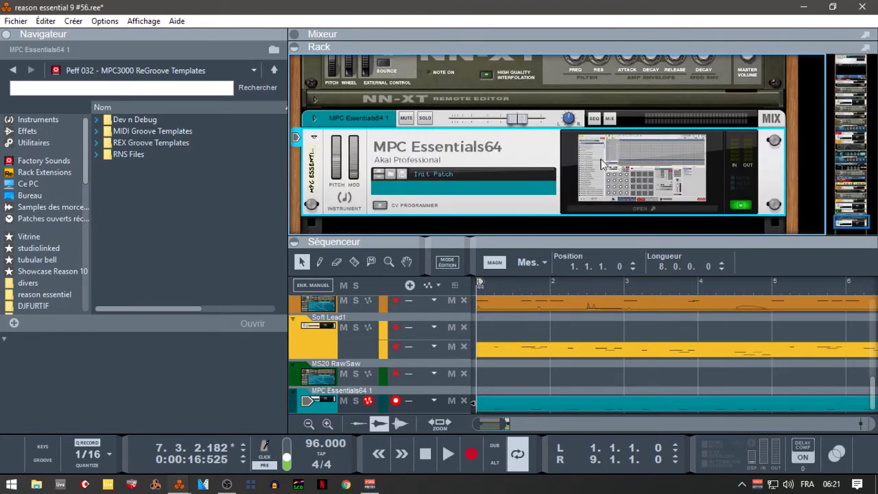
key("space")
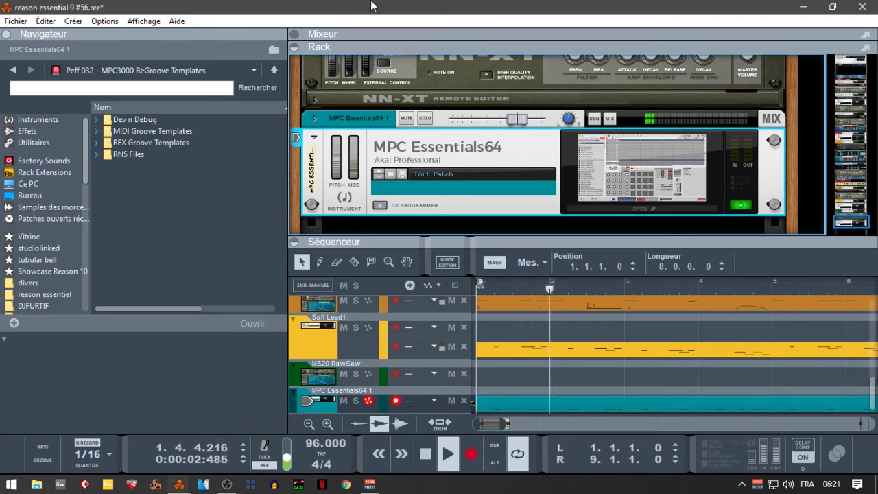
key("space")
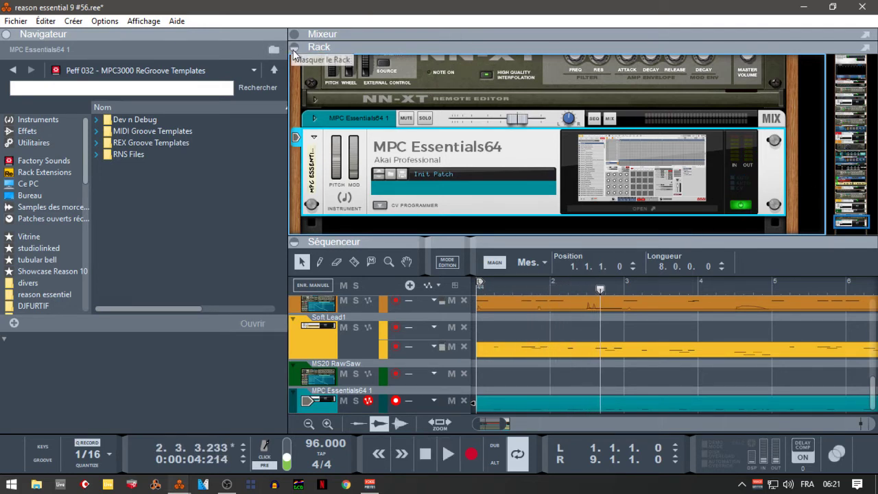
- Show the mixer alone by hiding the rack, the sequencer and the browser, and bring its insert effect section into view
left_click(294, 47)
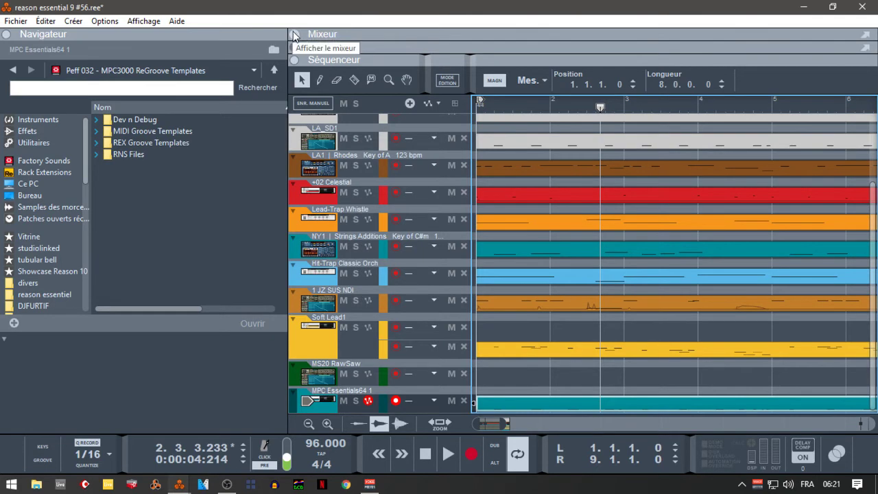
left_click(293, 33)
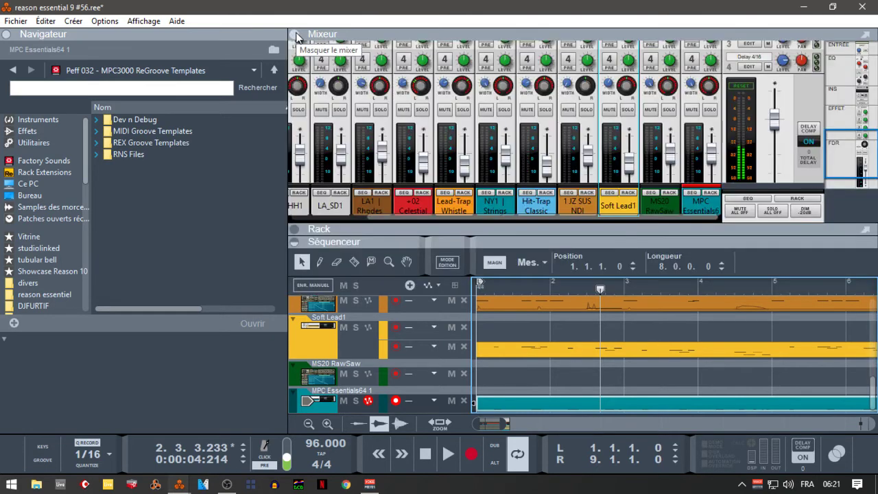
left_click(294, 243)
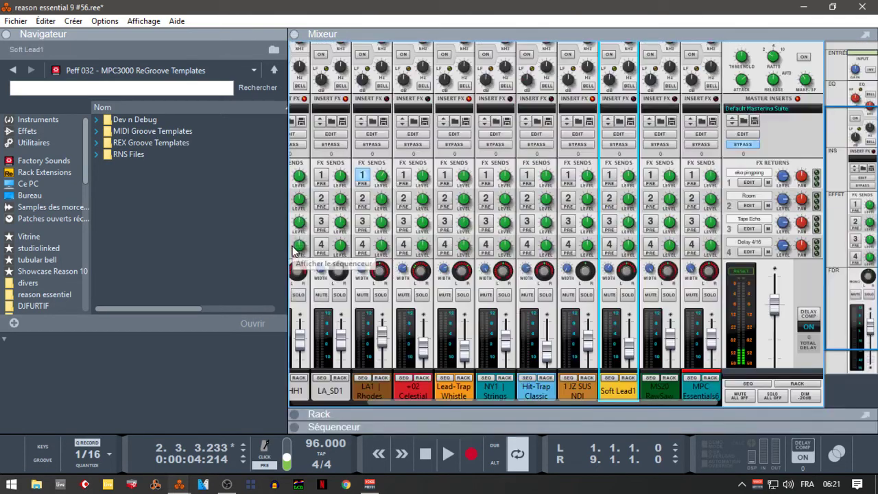
left_click(6, 35)
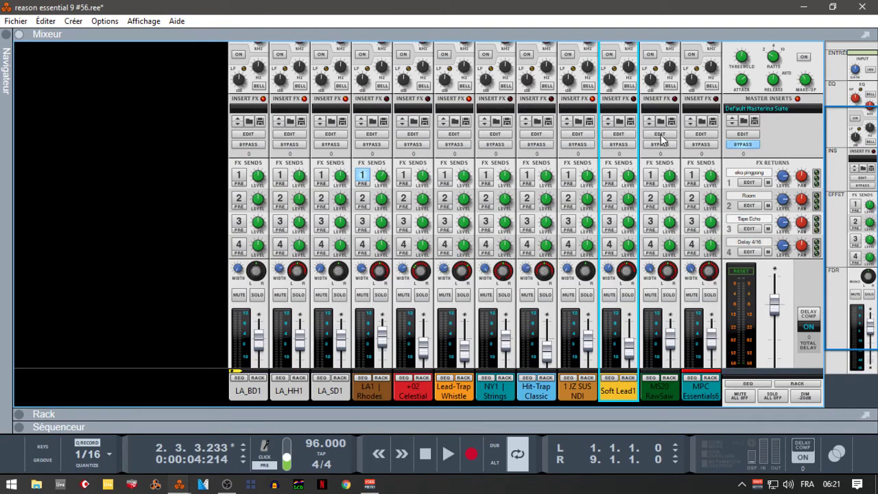
left_click_drag(840, 170, 832, 100)
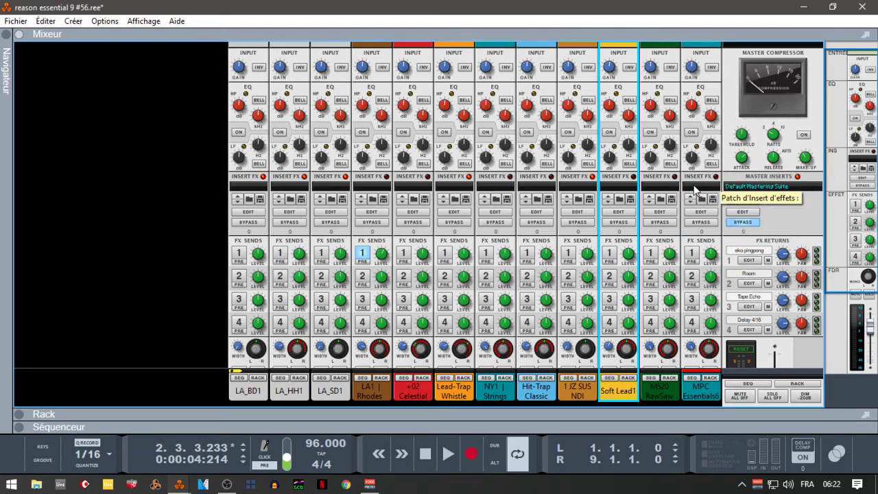
- Show the MPC Essentials64 1 mix channel with its insert effect area in the rack and start browsing insert patches for it
left_click(619, 198)
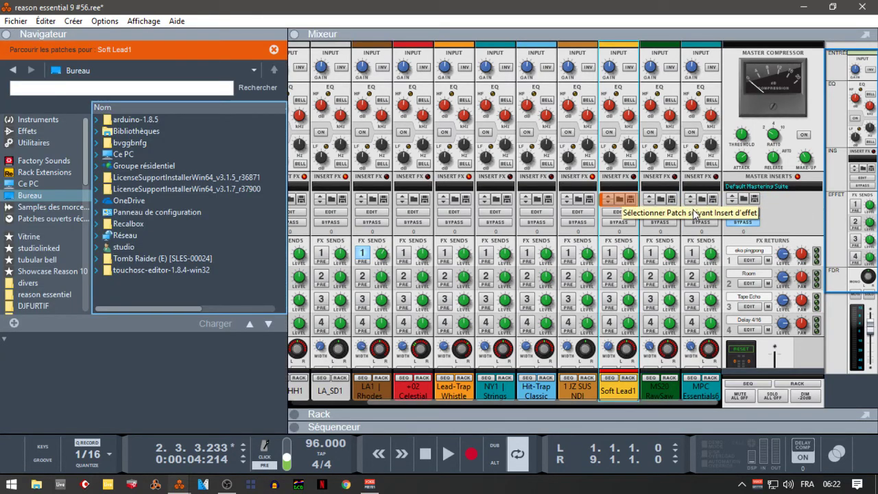
left_click(628, 378)
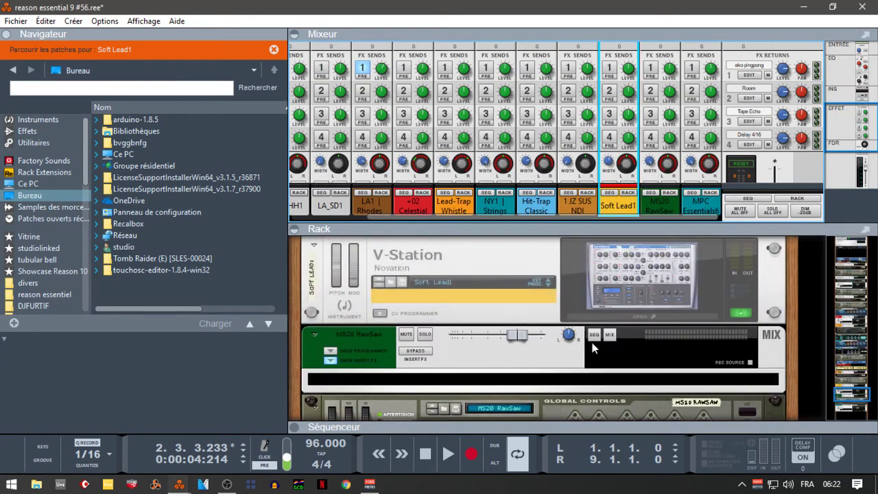
left_click(711, 192)
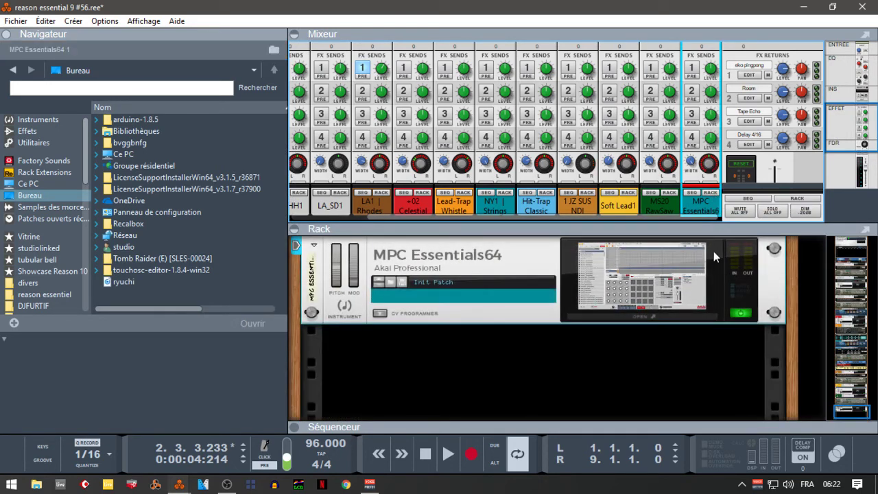
left_click_drag(847, 131, 845, 88)
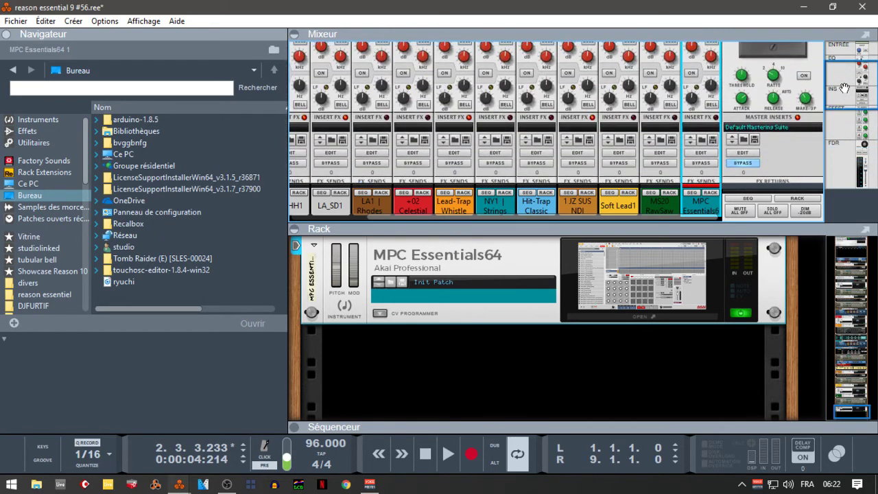
left_click(699, 169)
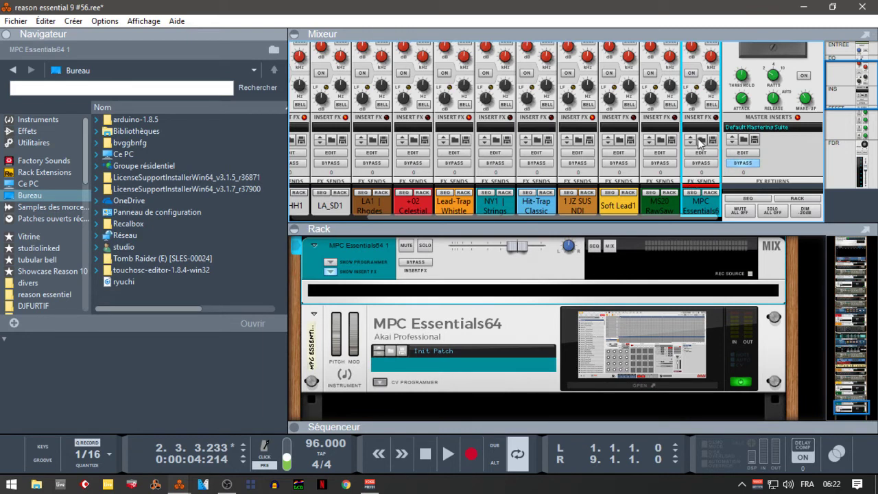
left_click(701, 140)
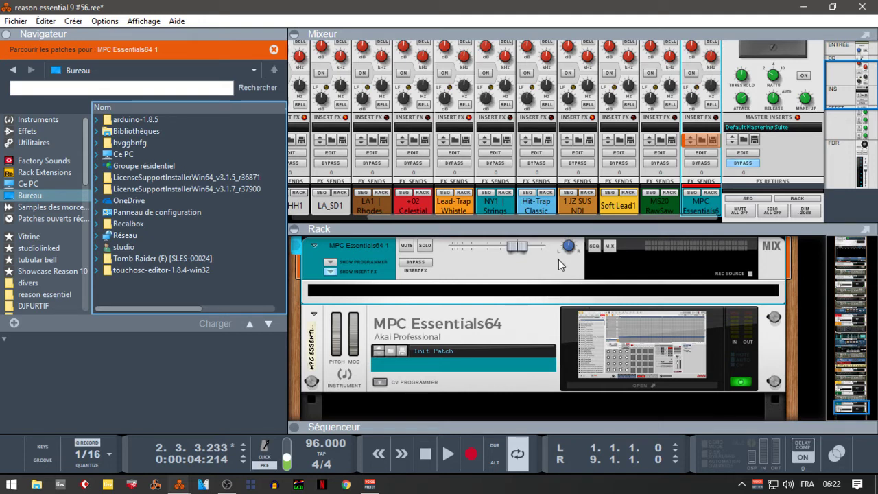
- Add the built-in Scream 4 distortion to the insert effect area of the MPC Essentials64 1 mix channel
left_click(35, 132)
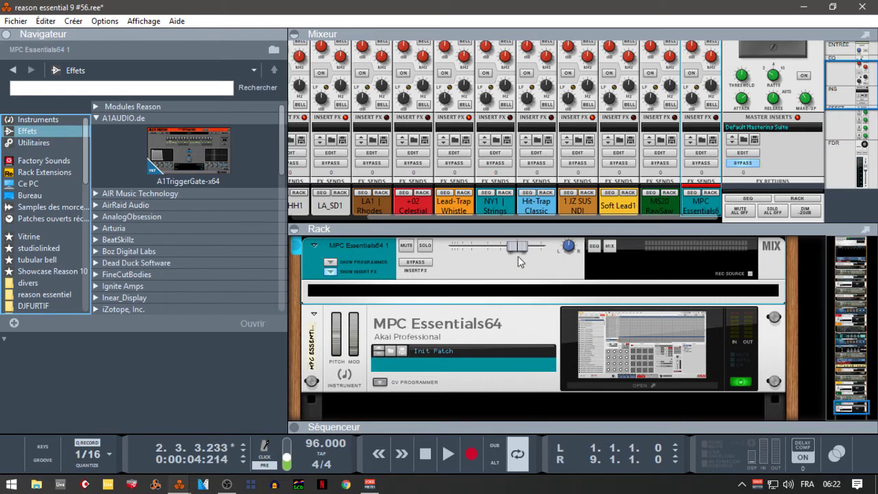
left_click(33, 118)
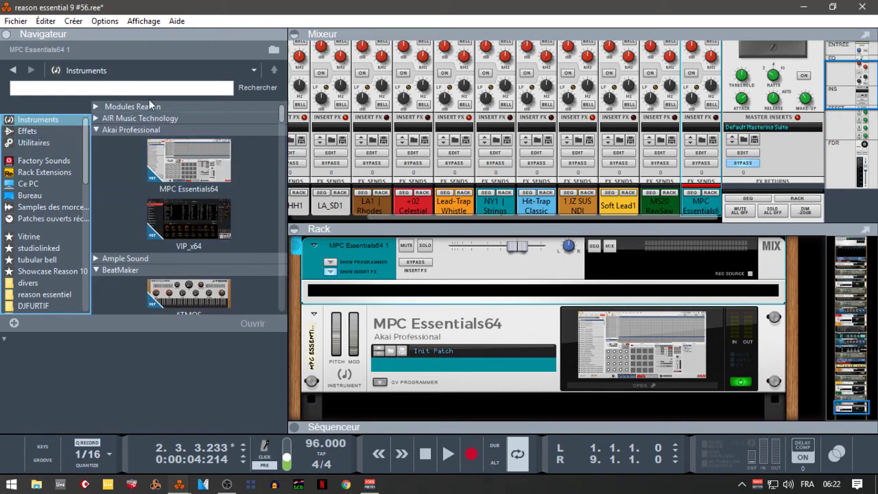
left_click(27, 131)
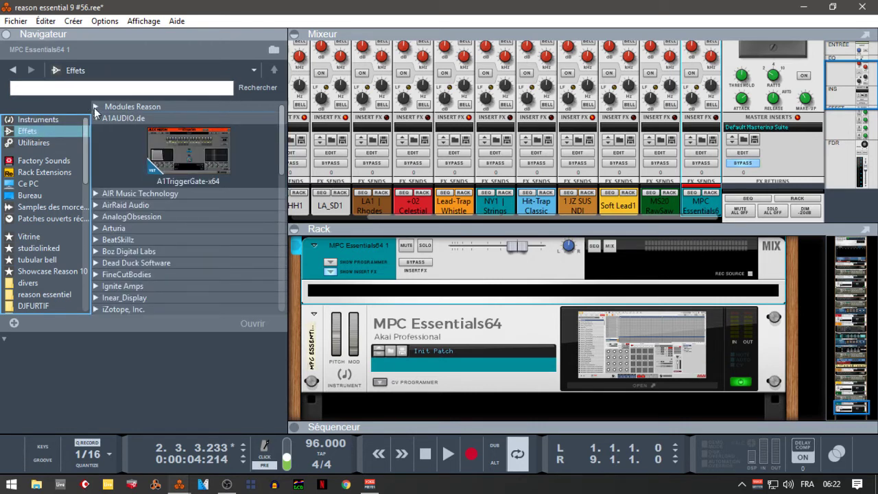
left_click(95, 107)
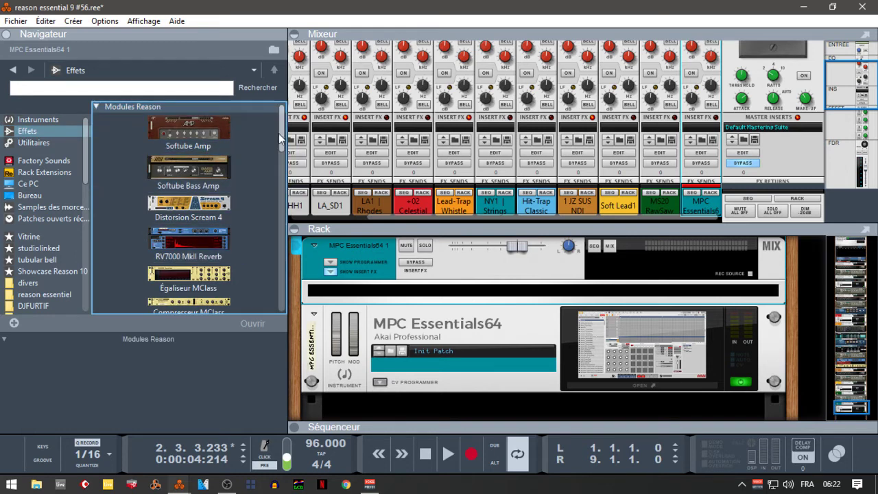
scroll(278, 133, "down", 2)
left_click_drag(200, 143, 565, 343)
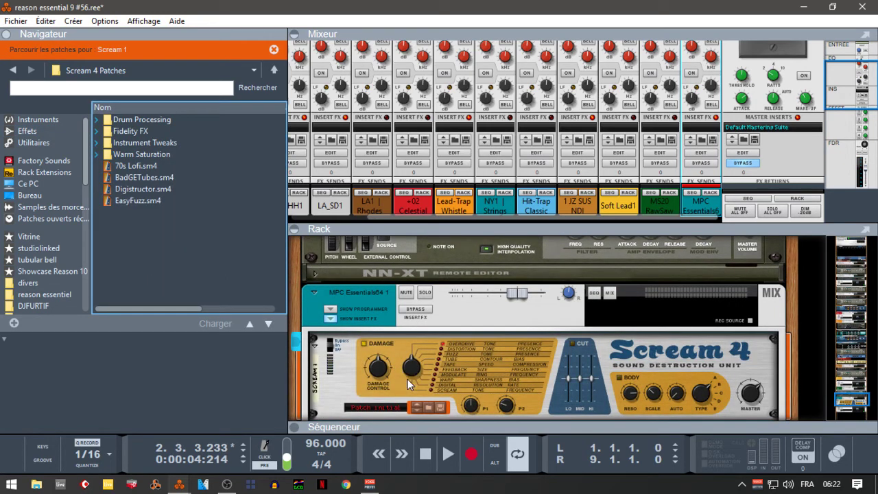
- Load the 70s Lofi patch into Scream 4 and compare the effect bypassed and on during playback
left_click(358, 406)
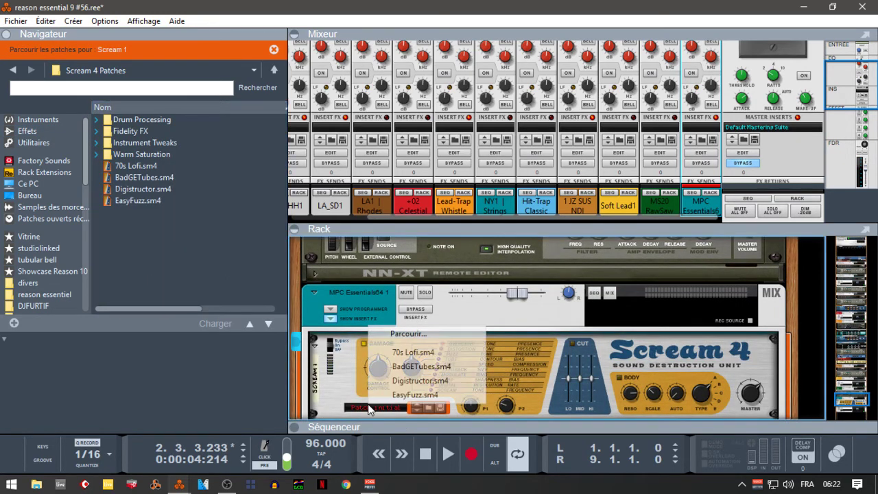
left_click(408, 352)
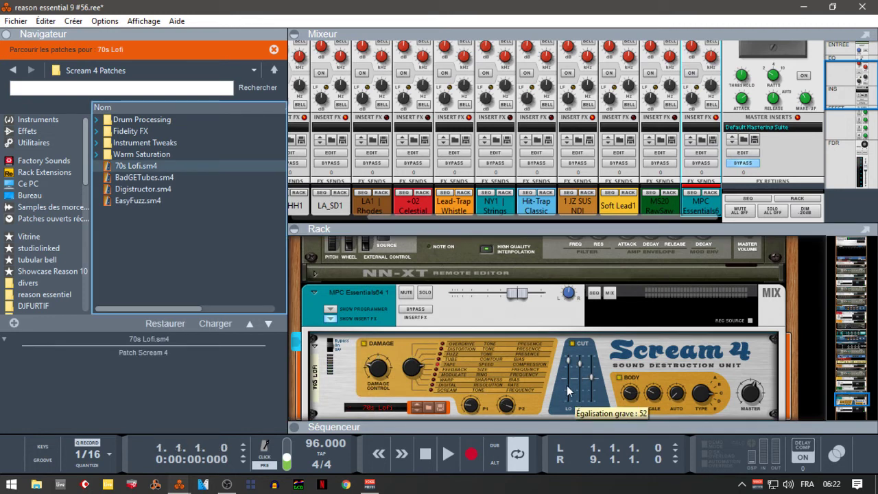
key("space")
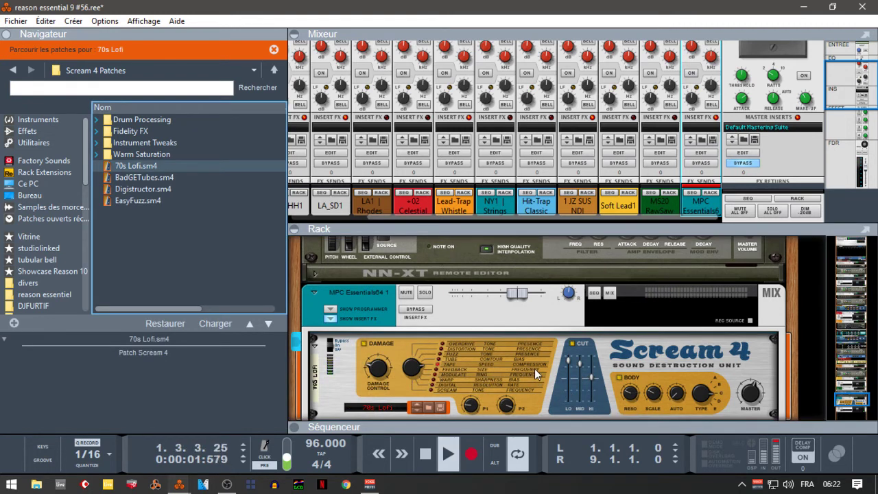
left_click(330, 345)
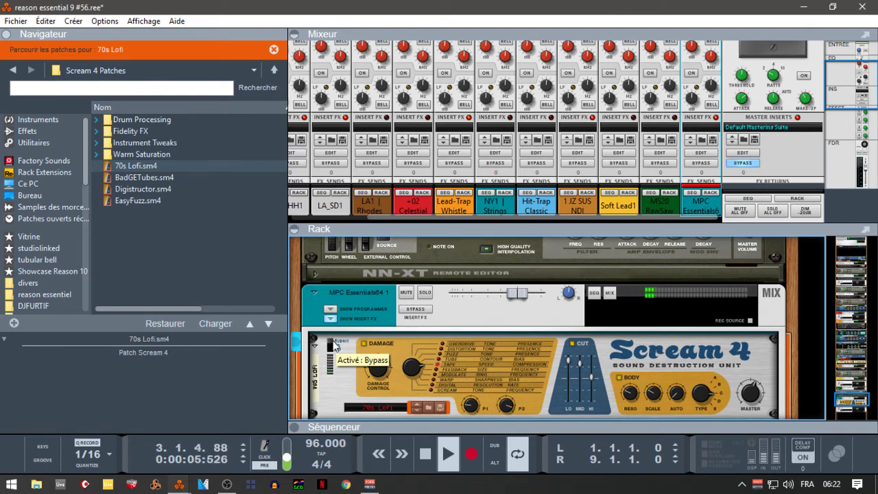
left_click(334, 348)
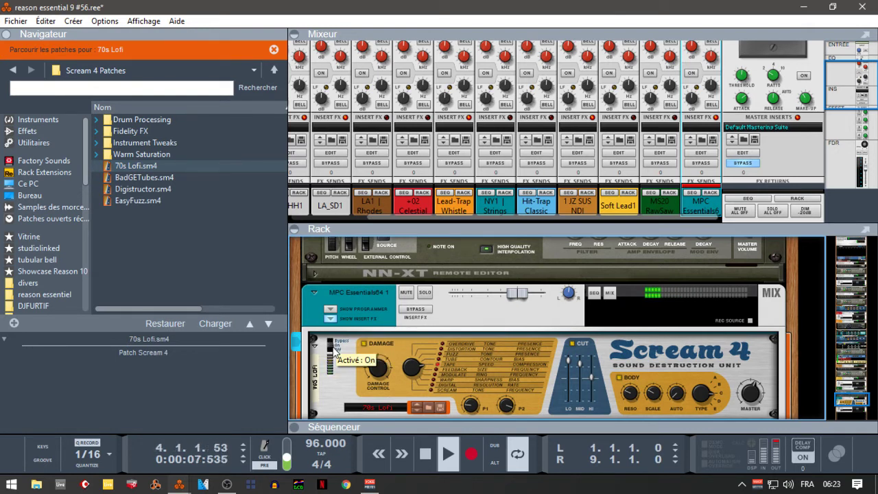
key("space")
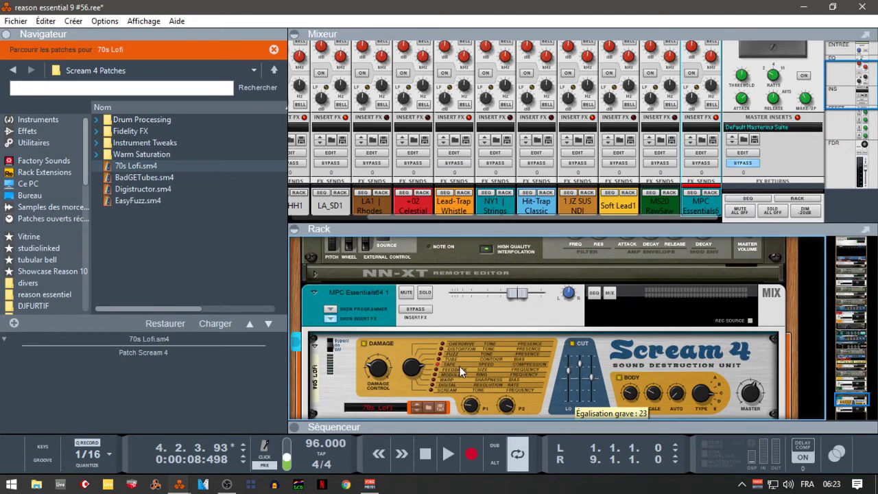
- Lower the low band of Scream 4's Cut equalizer to about 21 and raise its high band during playback
key("space")
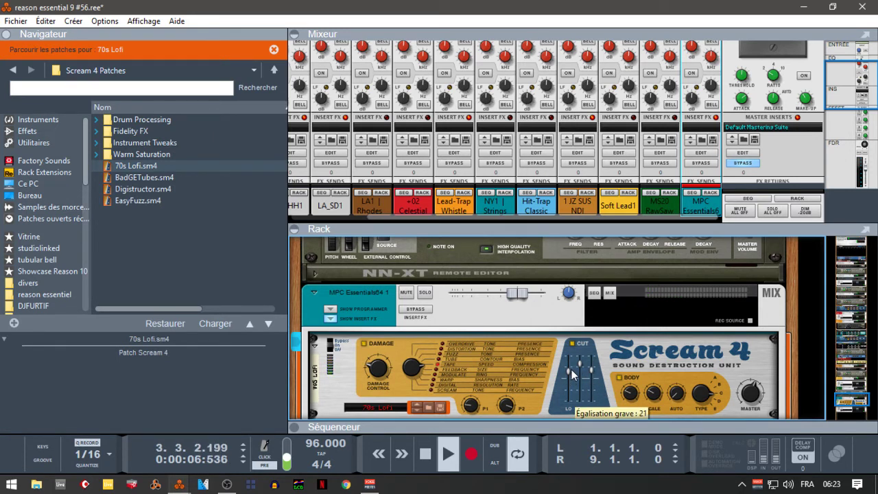
left_click_drag(571, 369, 571, 368)
key("space")
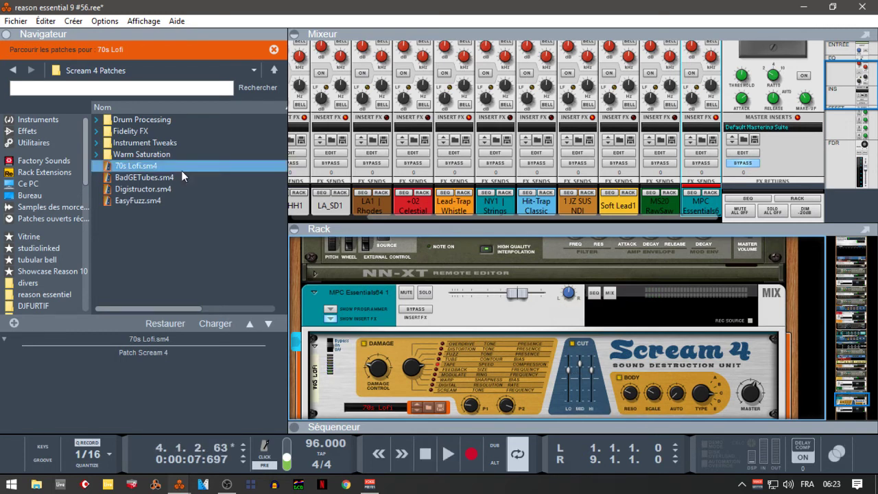
- Add an RV7000 MkII Reverb below Scream 4 in the insert area and reduce its dry/wet mix during playback
left_click(28, 131)
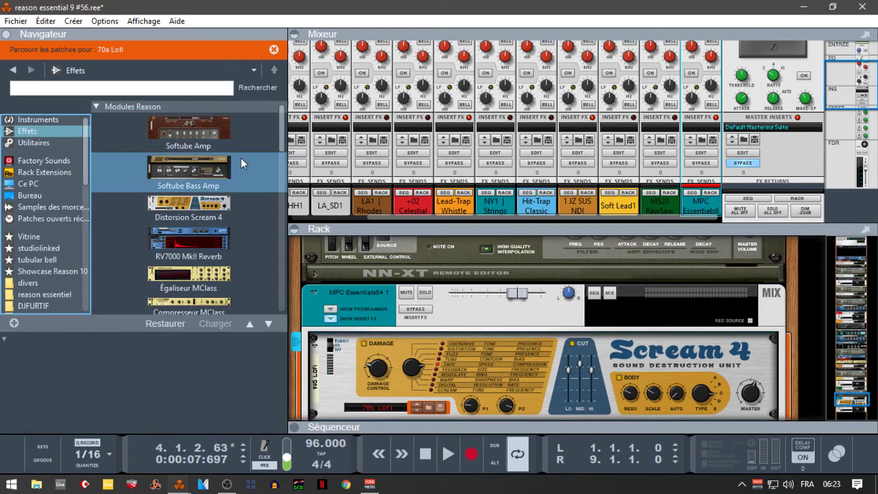
scroll(199, 158, "down", 3)
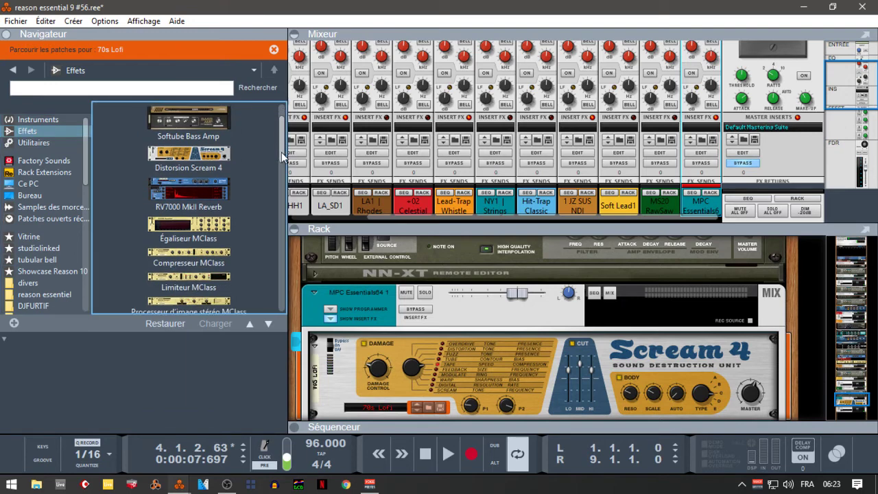
left_click(201, 144)
left_click_drag(200, 144, 548, 412)
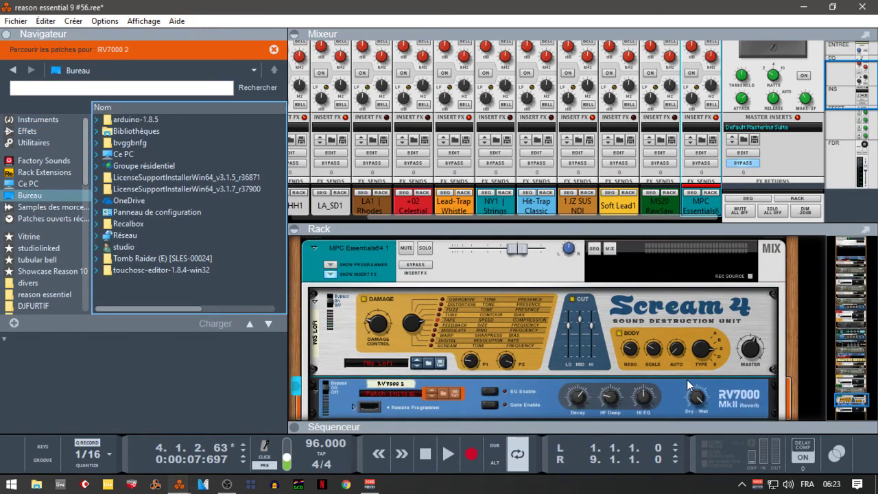
key("space")
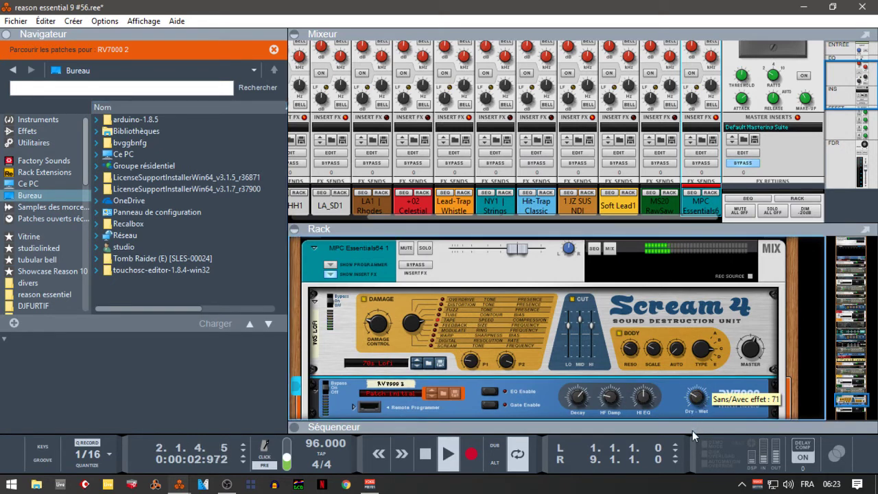
mouse_move(690, 437)
left_mouse_down()
mouse_move(688, 421)
mouse_move(687, 431)
left_mouse_up()
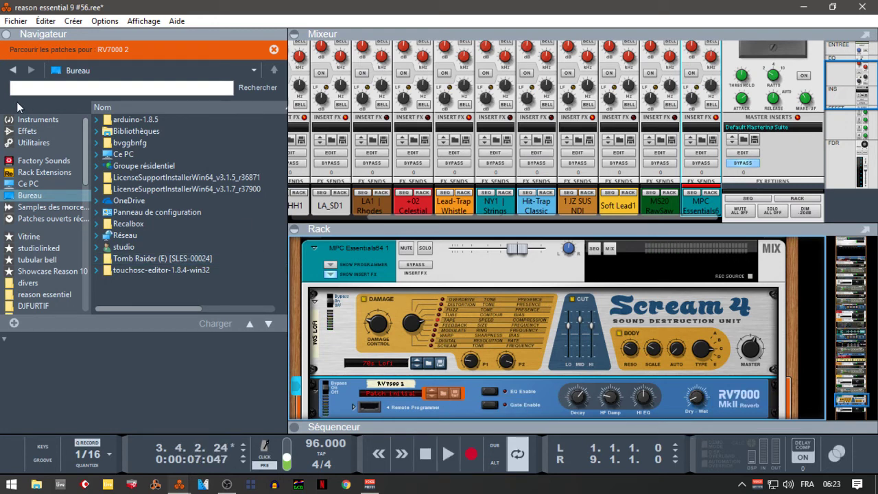
- Browse the RV7000 MkII Patches folder in the Reason Factory Sound Bank and examine its reverb and EFX patches
left_click(27, 120)
left_click(27, 160)
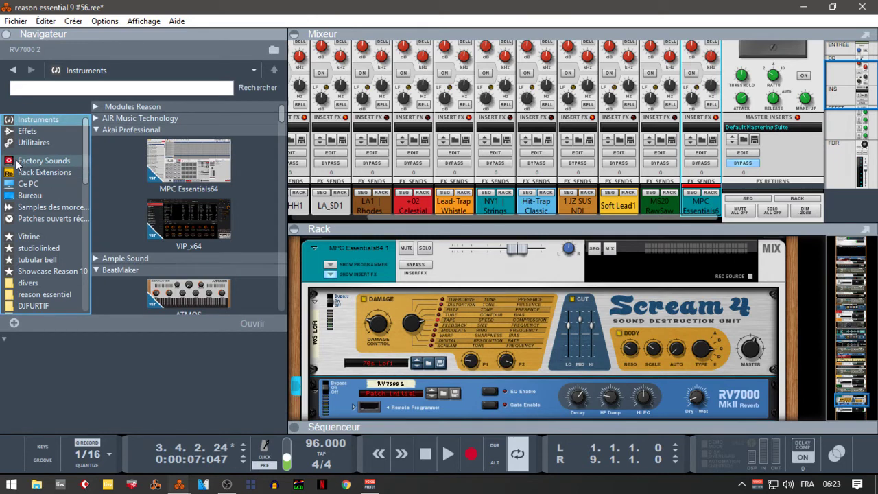
left_click(102, 143)
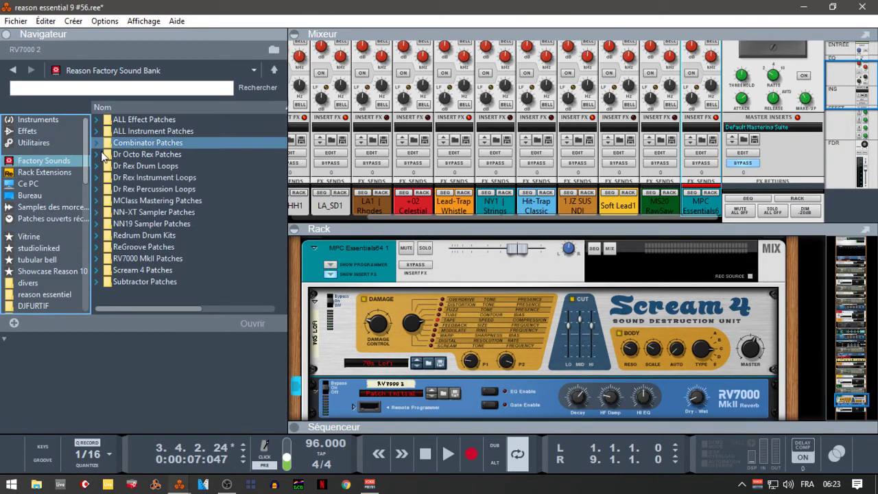
double_click(98, 262)
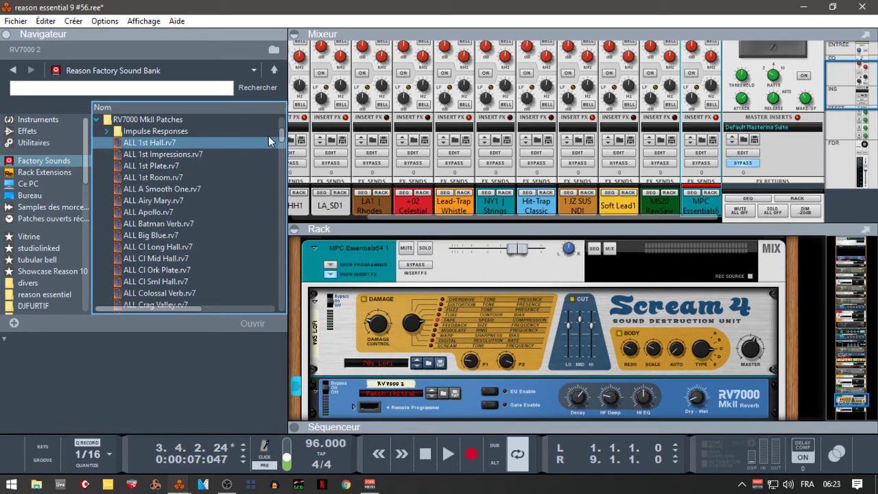
left_click_drag(284, 128, 314, 254)
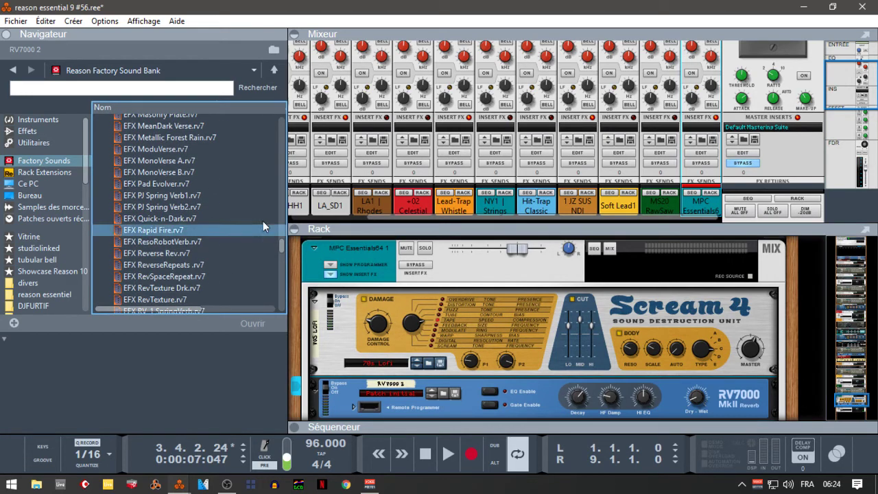
- Add an MClass Compressor from the built-in effects below the RV7000 in the MPC Essentials64 1 insert area
left_click(50, 135)
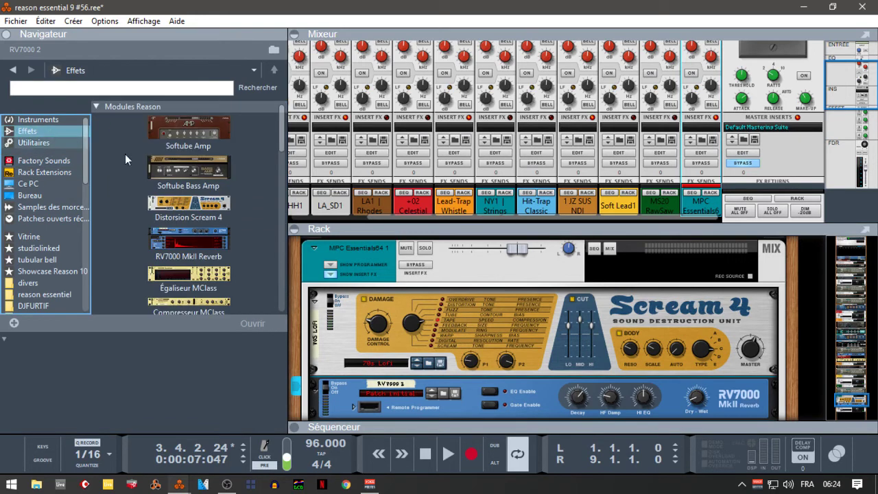
left_click_drag(283, 144, 284, 184)
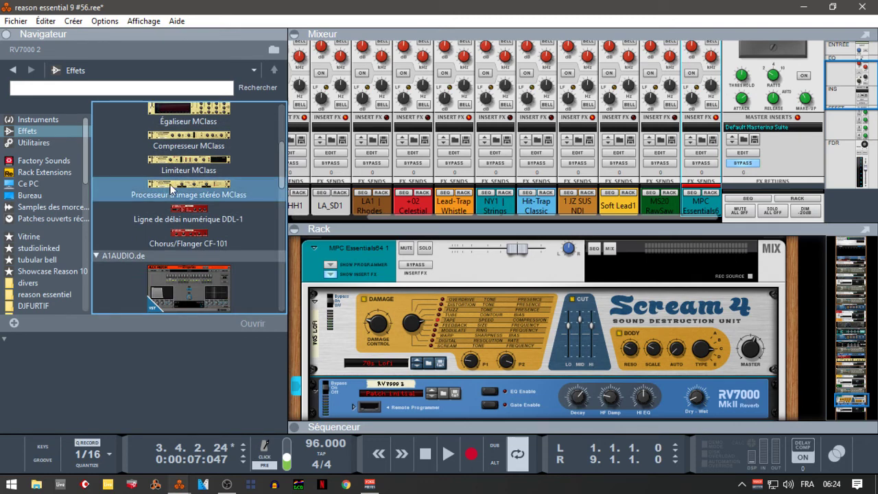
left_click_drag(200, 137, 578, 417)
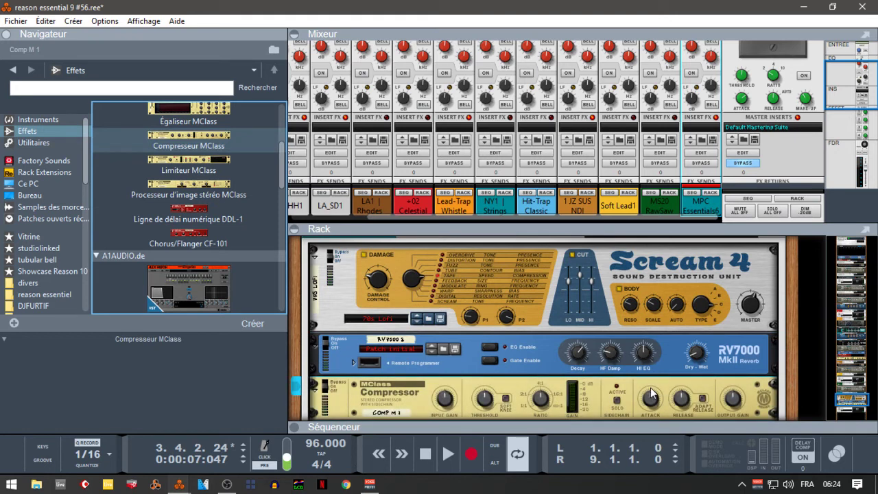
- During playback, lower the compressor's threshold and attack, set its release to about 379 ms, and raise input and output gain to about 2.6 dB
key("space")
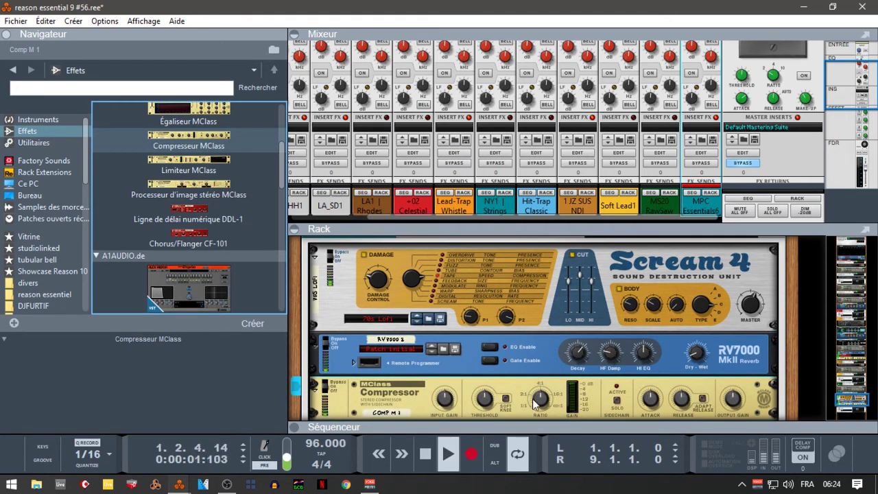
left_click_drag(483, 401, 475, 411)
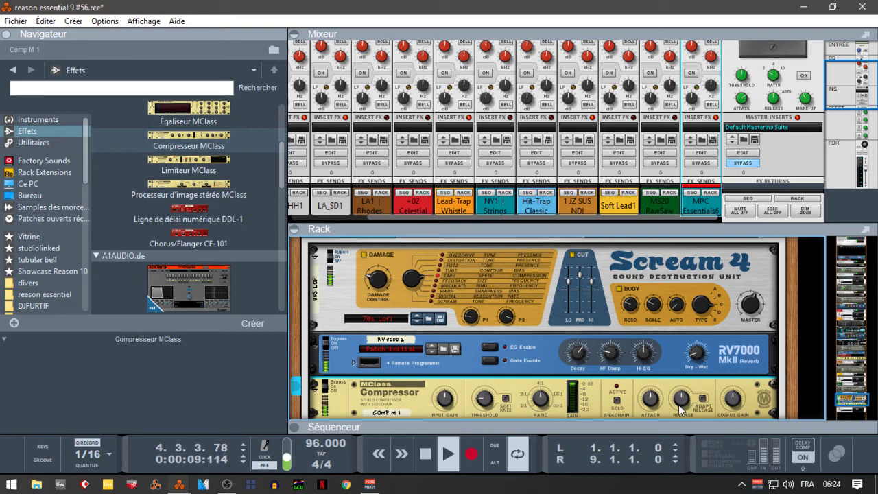
mouse_move(687, 405)
left_click_drag(687, 405, 683, 403)
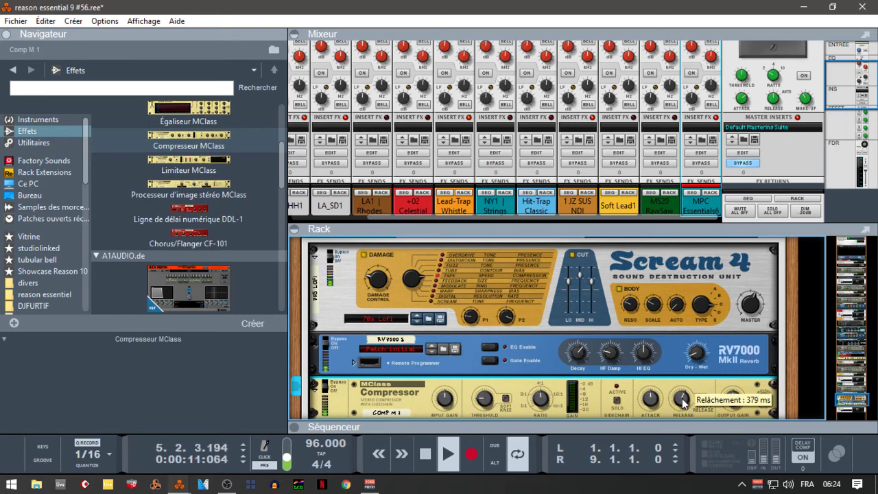
mouse_move(649, 405)
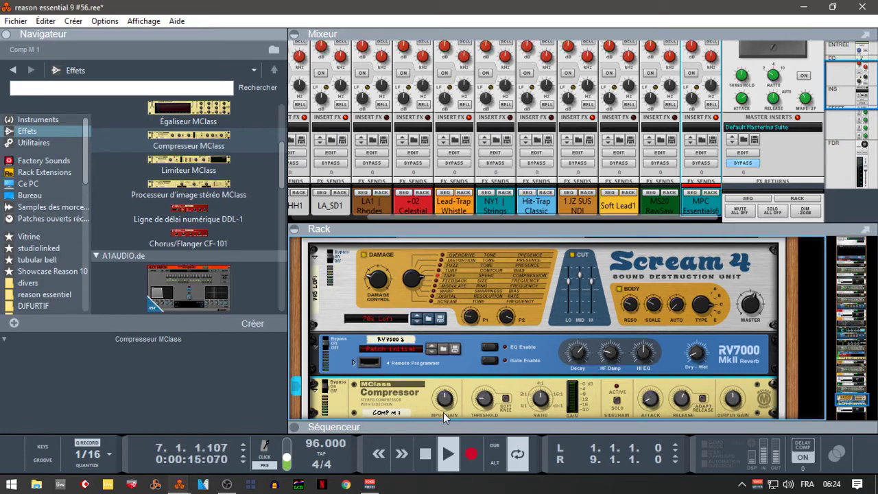
mouse_move(445, 401)
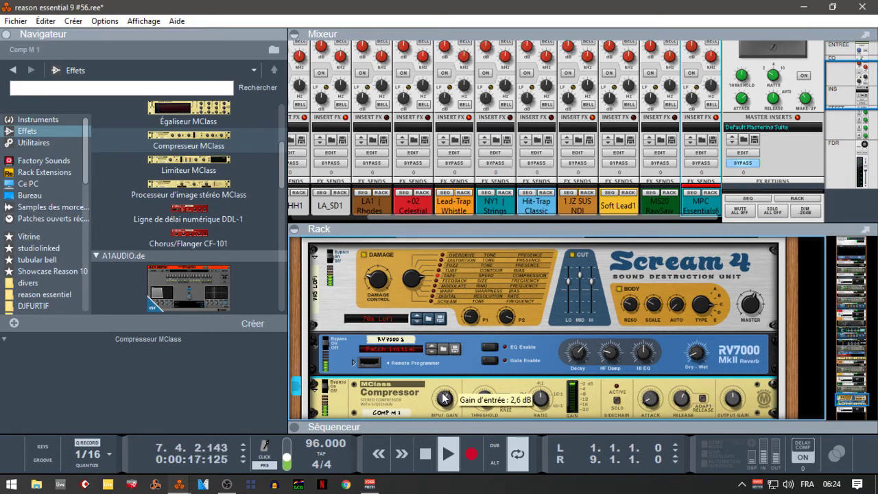
scroll(732, 401, "up", 3)
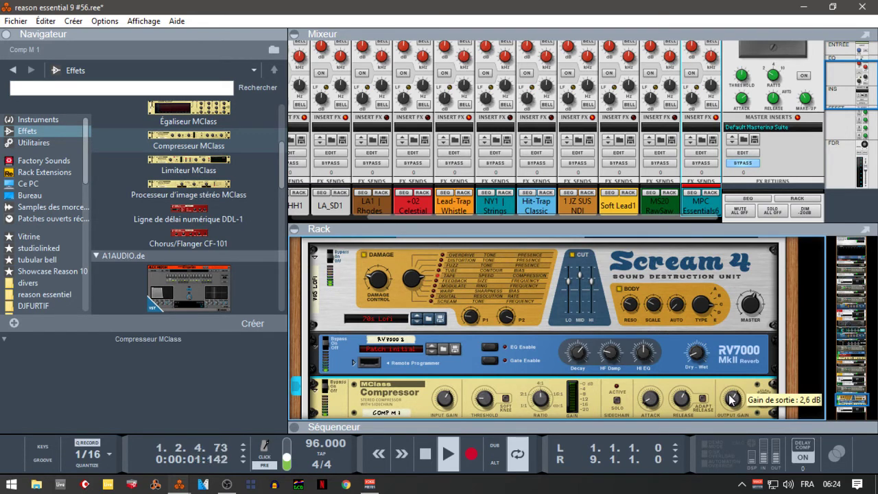
- Reduce the RV7000's decay to about 60 during playback, with the mixer's channel faders in view
left_click(697, 354)
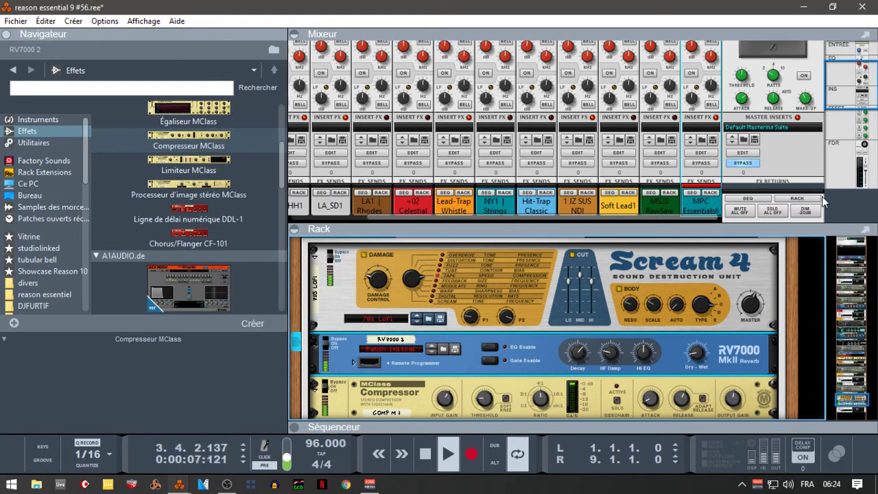
left_click_drag(870, 100, 871, 184)
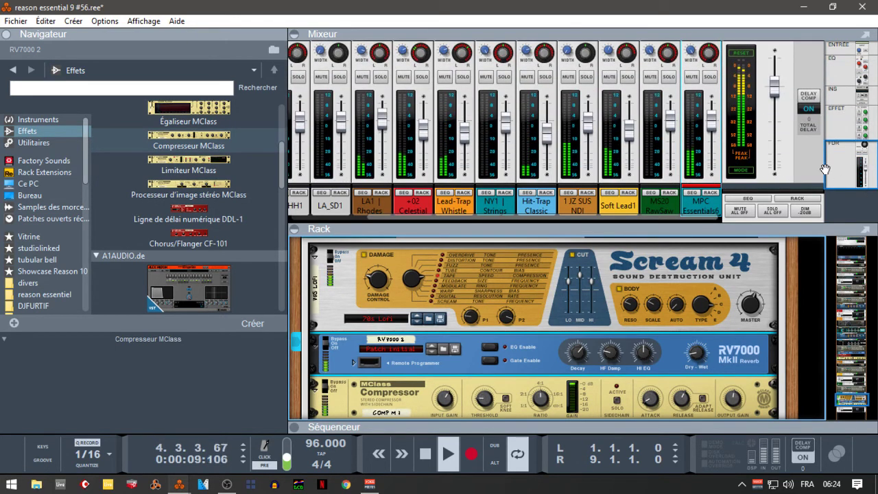
mouse_move(693, 361)
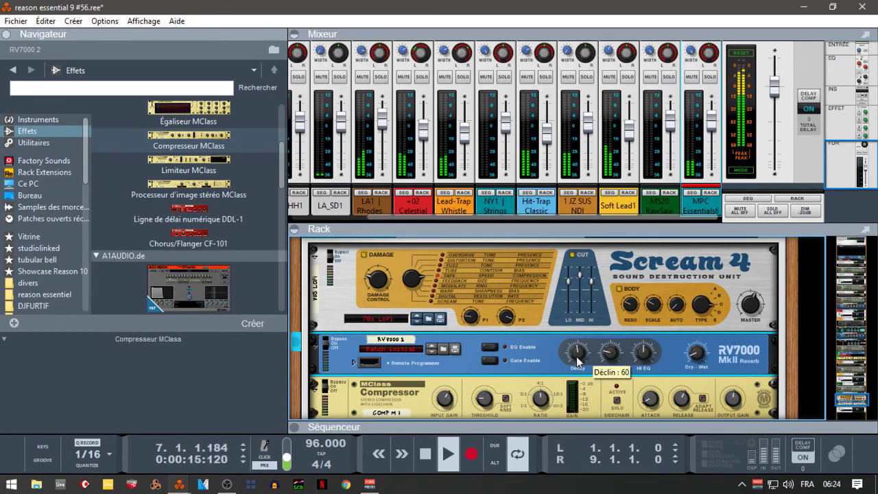
mouse_move(722, 324)
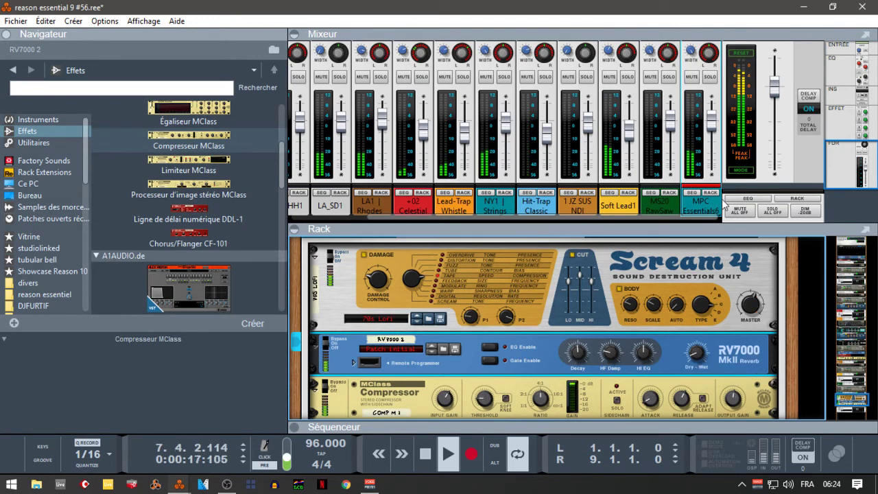
- Raise the MPC Essentials64 1 channel level to about 2.05 dB in the mixer
left_click(713, 126)
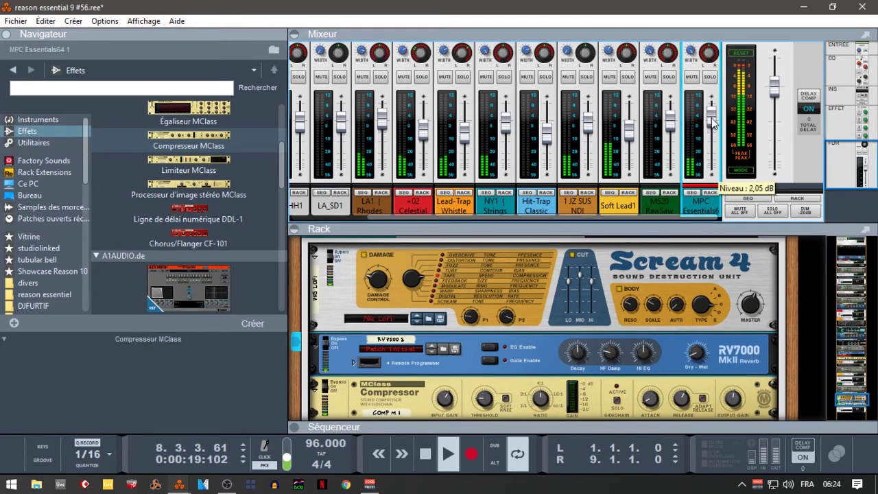
left_click(752, 57)
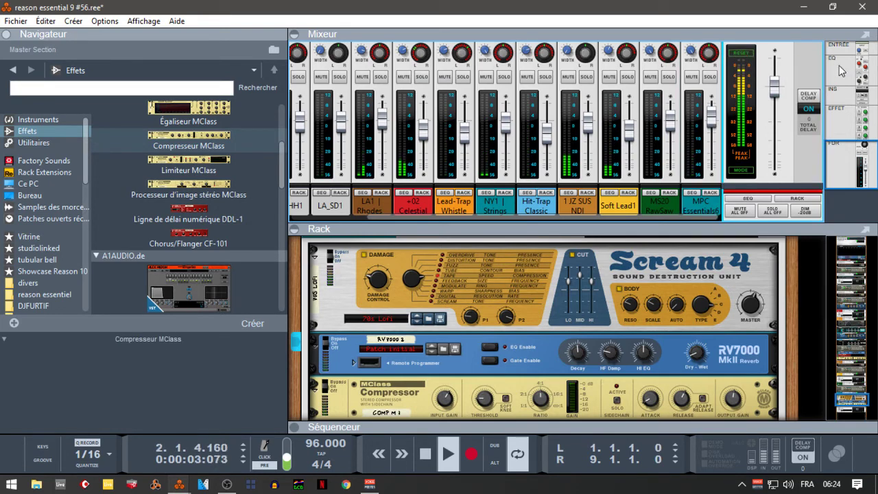
left_click(691, 59)
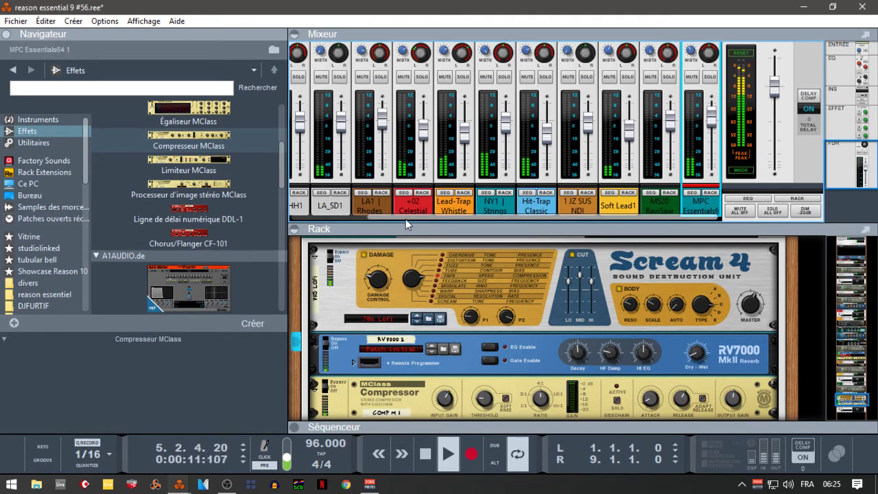
- Solo the LA_BD1, LA_HH1, LA_SD1 and MPC Essentials64 1 channels to hear them together
left_click_drag(406, 218, 327, 219)
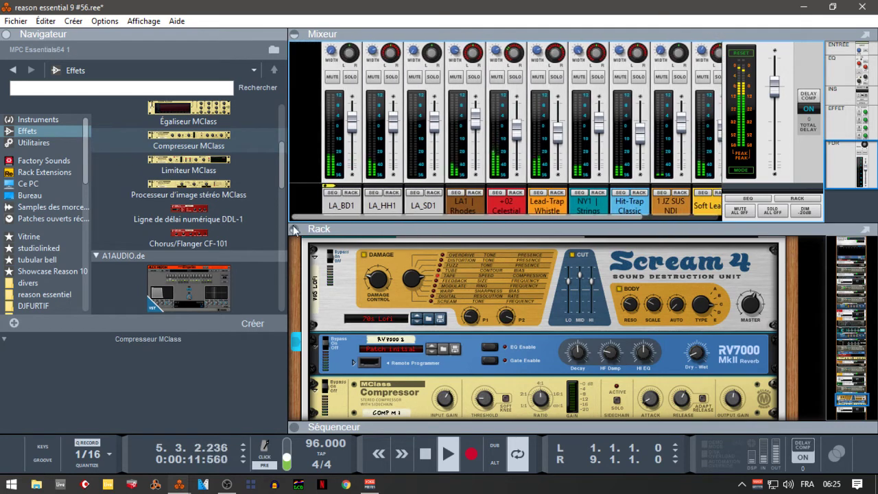
left_click(350, 77)
left_click(390, 77)
left_click(432, 77)
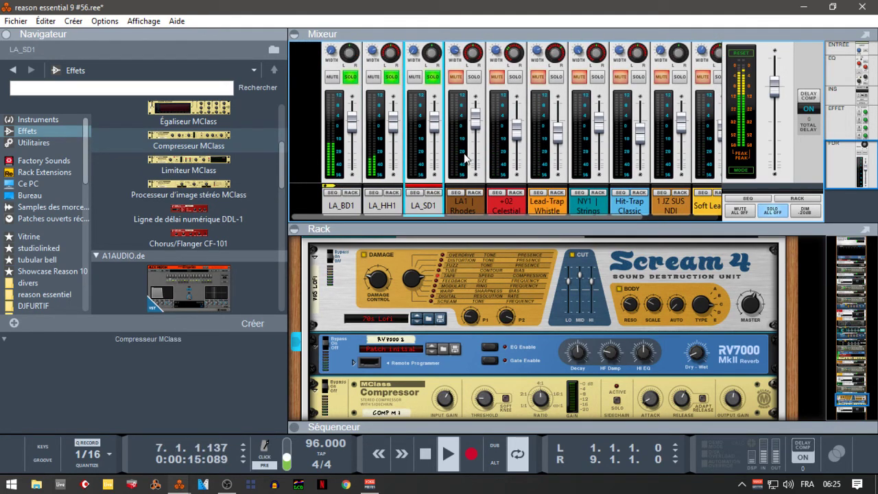
left_click_drag(463, 215, 538, 225)
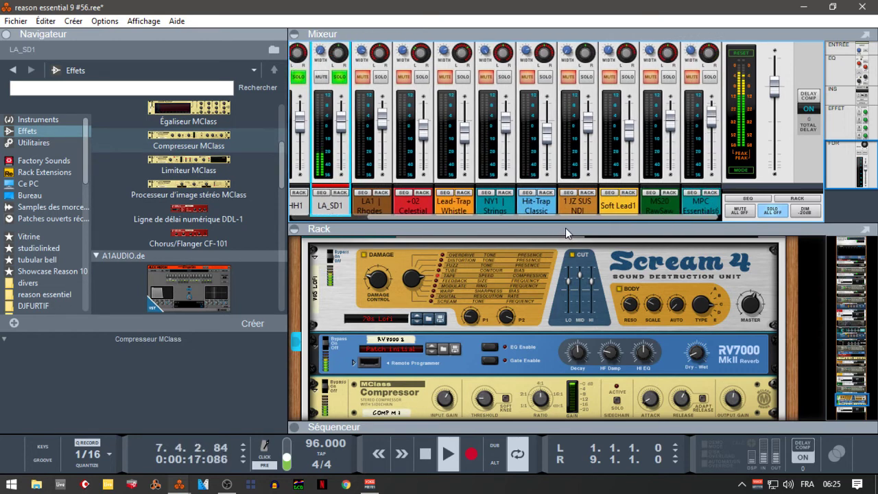
left_click(711, 76)
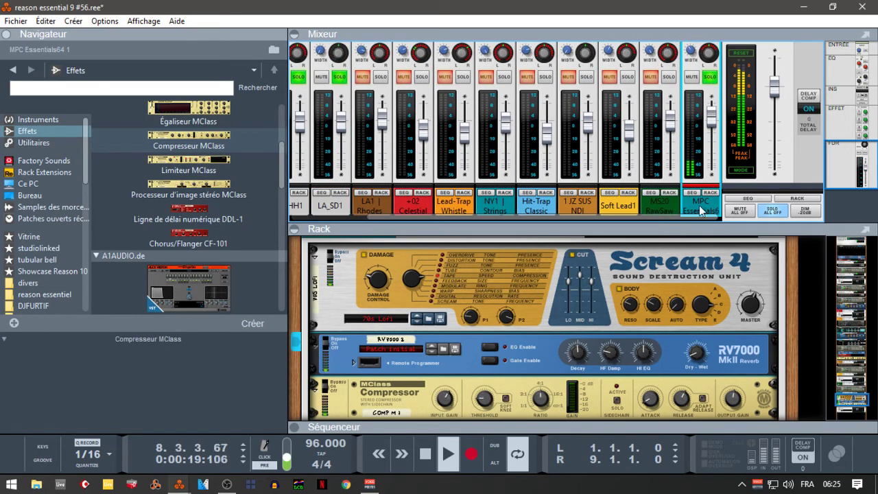
- Move the MPC Essentials64 1 mixer channel directly after LA_SD1 and stop playback after listening
left_click_drag(701, 210, 364, 211)
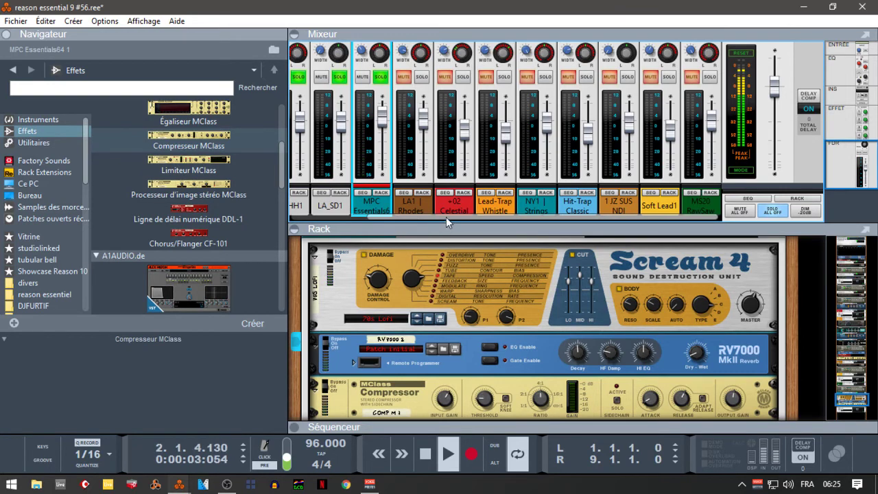
left_click_drag(446, 218, 327, 224)
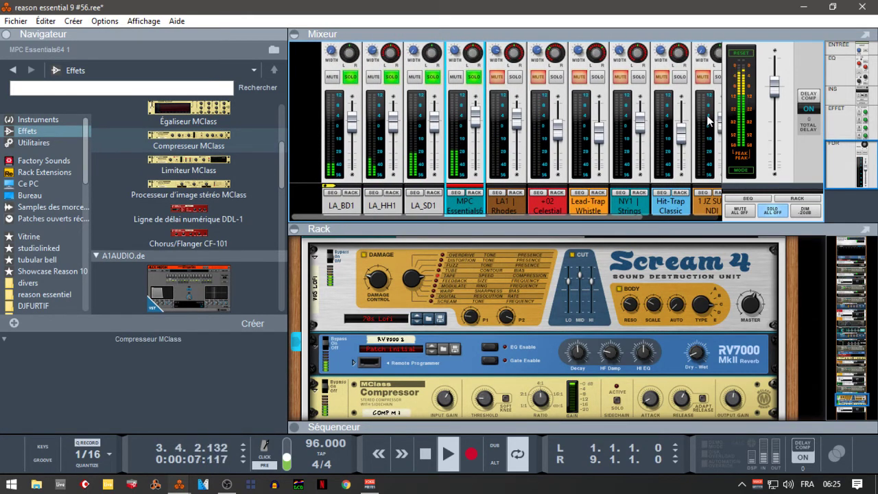
key("space")
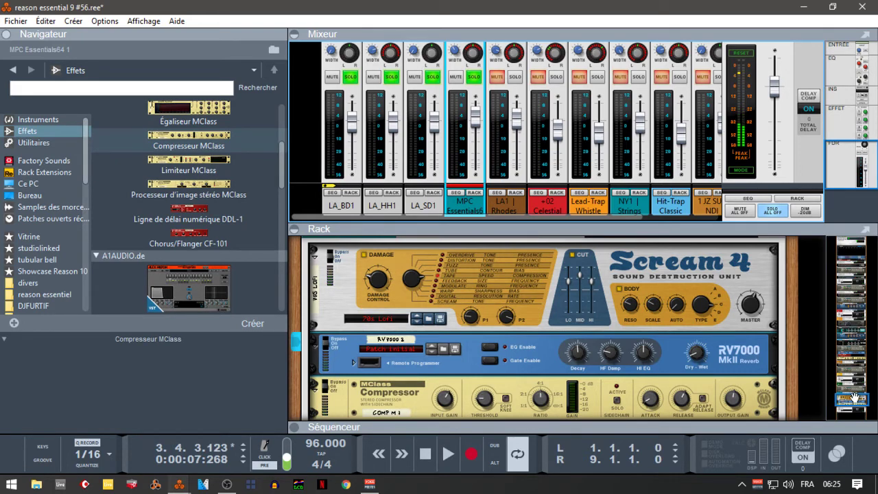
- Look through the whole rack and the enlarged mixer, and show the eko pingpong FX return's device in the rack
scroll(854, 403, "up", 5)
scroll(857, 392, "up", 8)
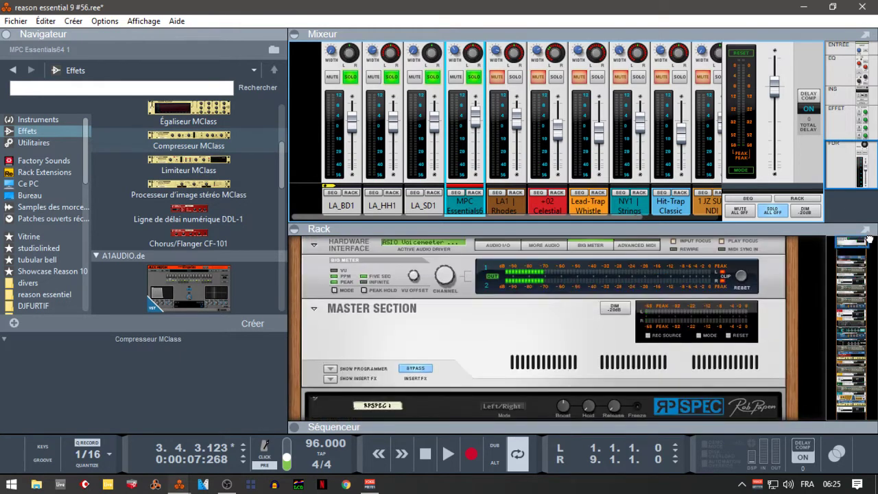
left_click_drag(869, 239, 870, 425)
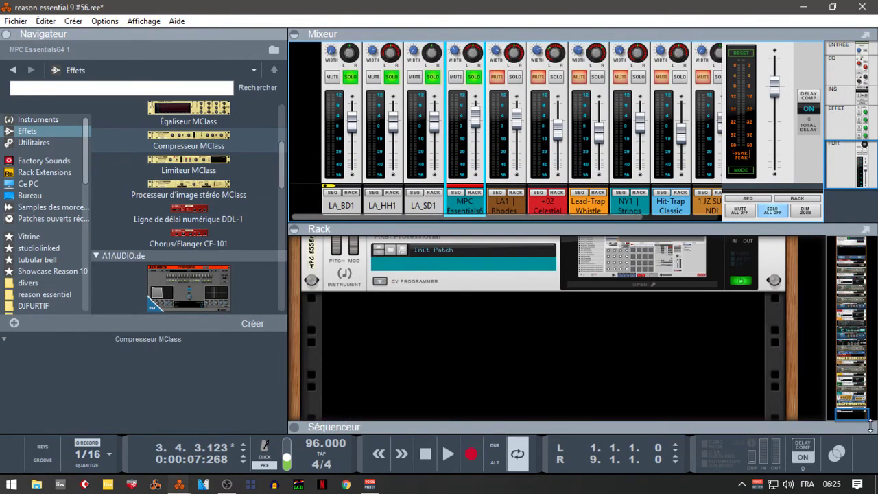
left_click(295, 228)
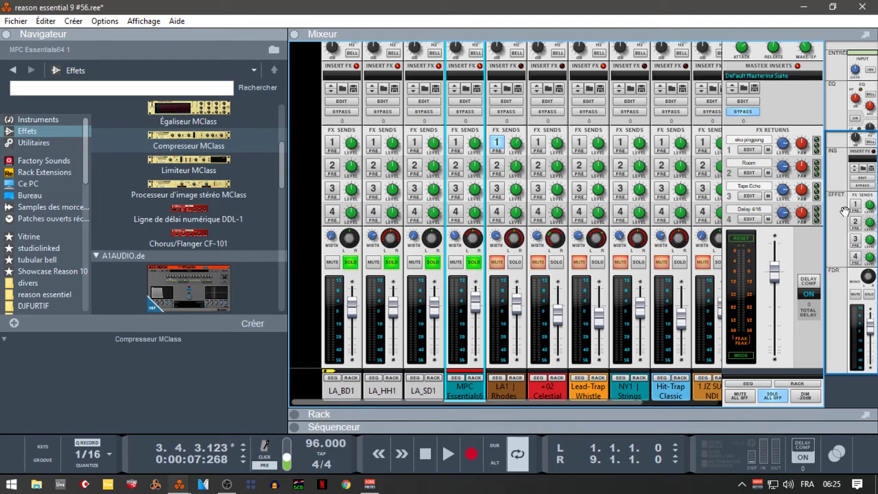
left_click(747, 149)
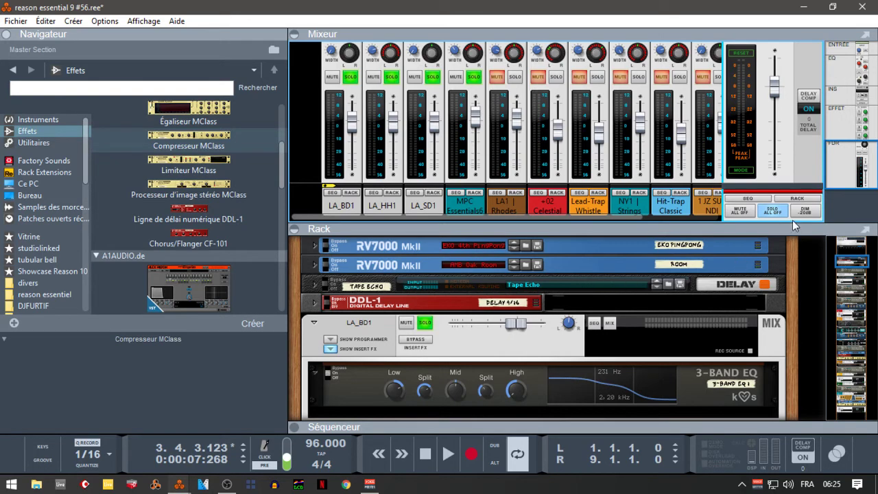
- Enlarge the mixer by collapsing the rack and the browser, and select the Soft Lead1 channel
left_click_drag(848, 170, 845, 73)
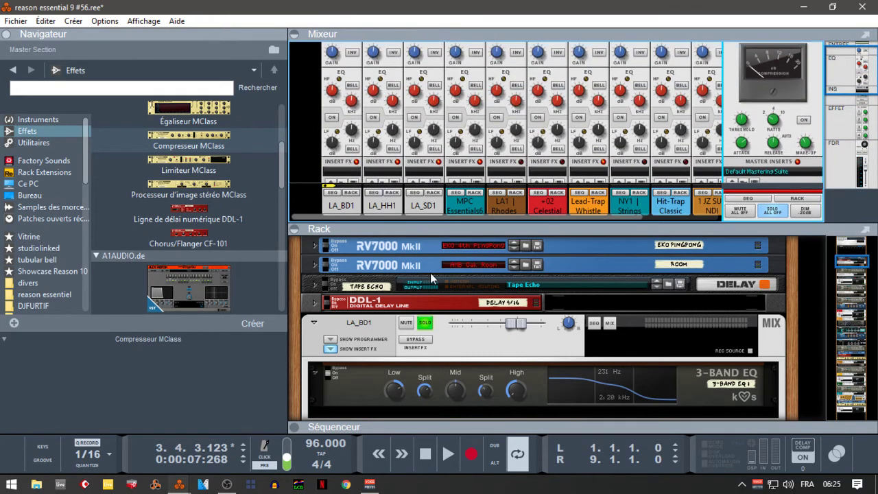
left_click(296, 234)
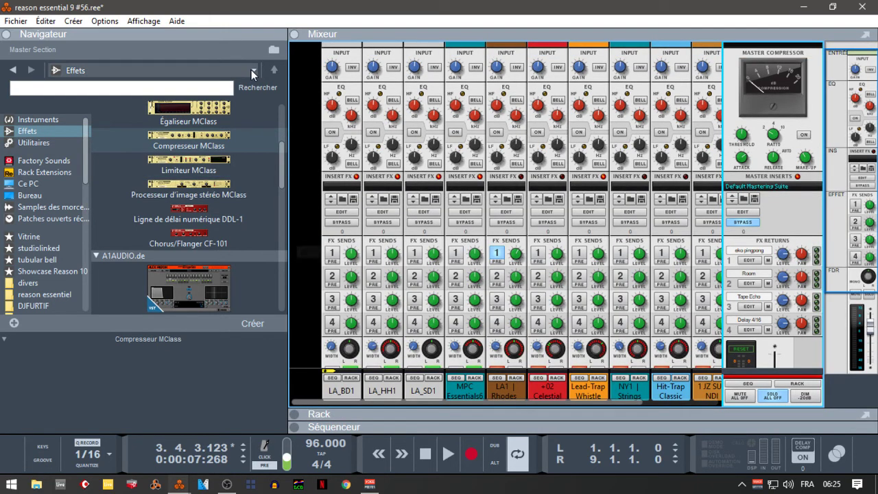
left_click(20, 34)
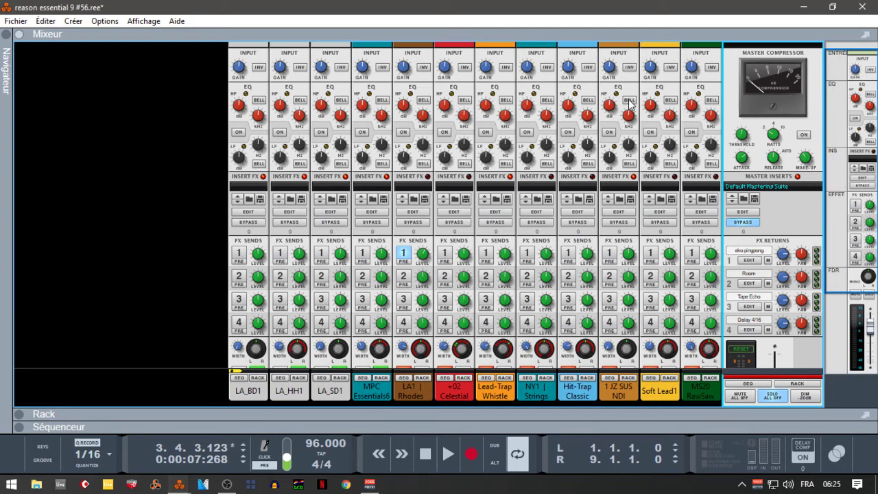
left_click(649, 105)
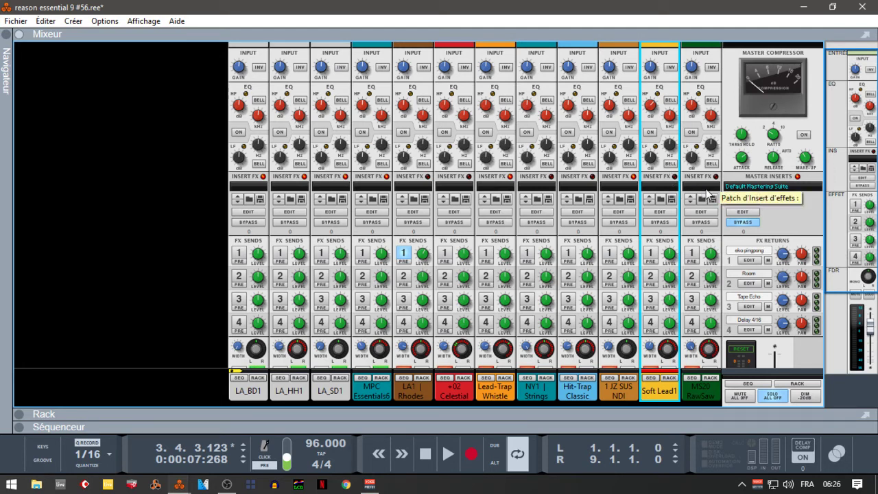
- Switch from the mixer to the full rack and on to the enlarged sequencer, and look through its tracks
left_click_drag(853, 171, 851, 92)
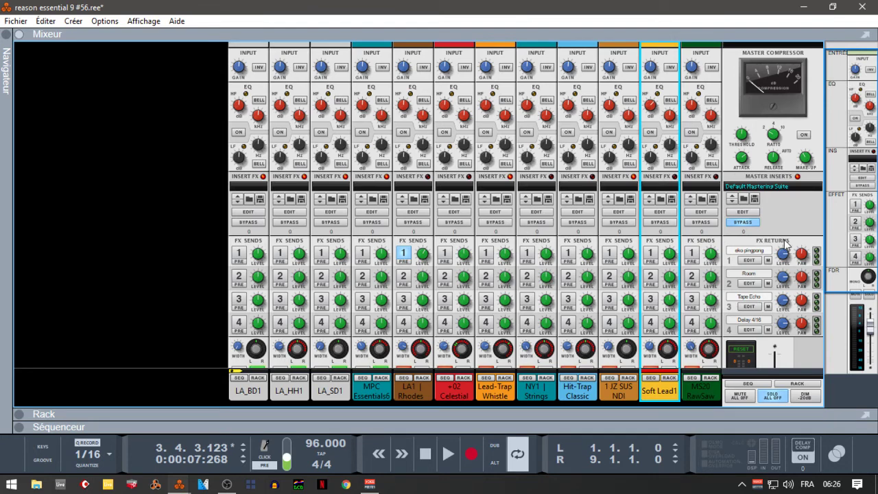
left_click(20, 414)
left_click(20, 34)
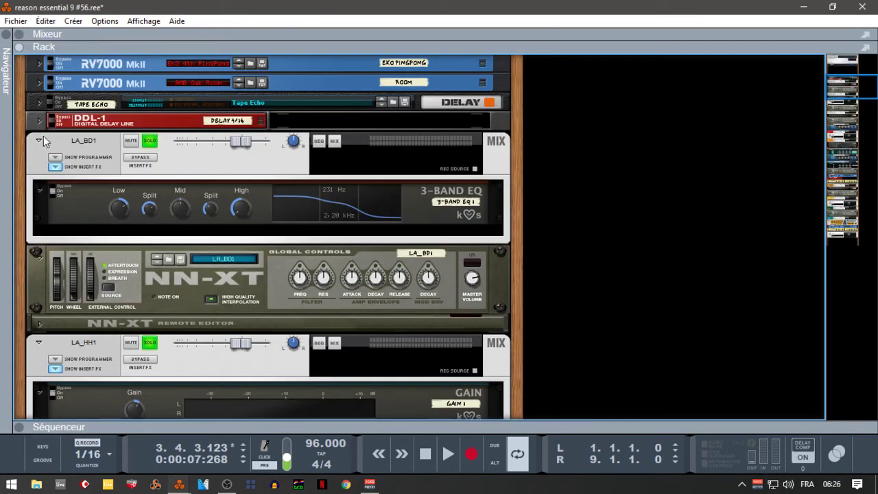
left_click(19, 427)
left_click(20, 48)
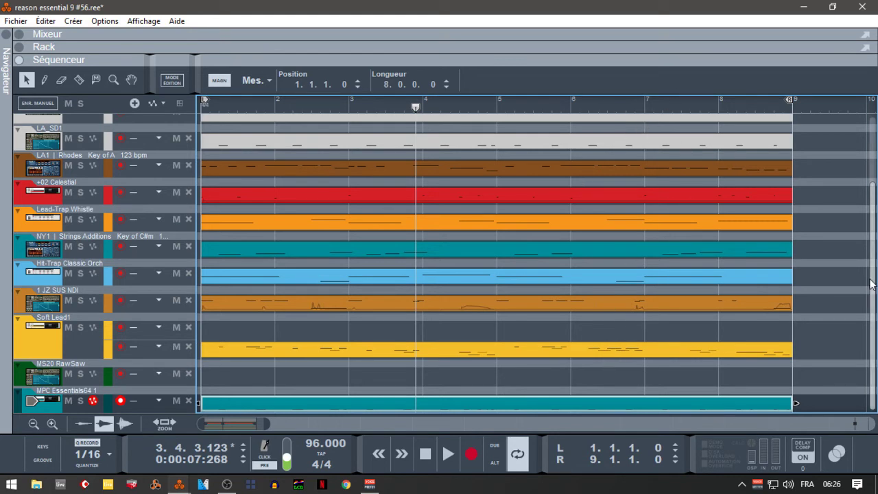
left_click_drag(869, 267, 864, 232)
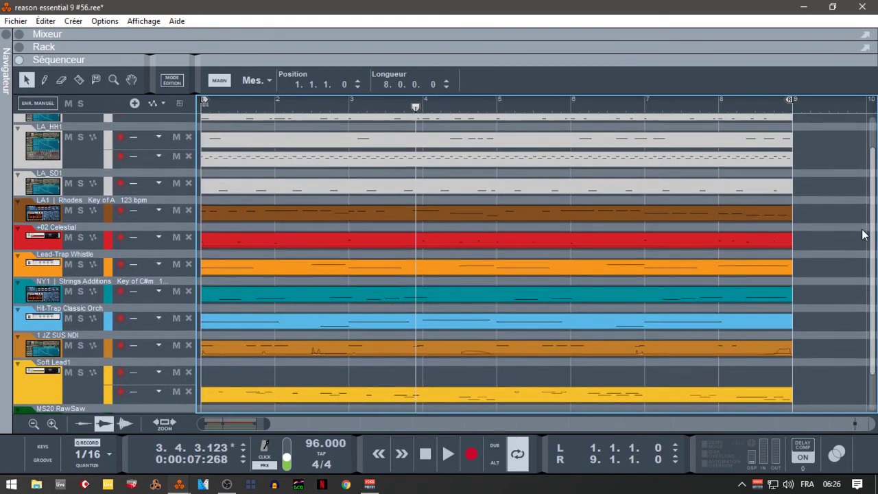
- Show the rack above the sequencer, unfold the LA1 Rhodes Dr. OctoRex programmer, and bring the LA1 Rhodes track into view
left_click(27, 47)
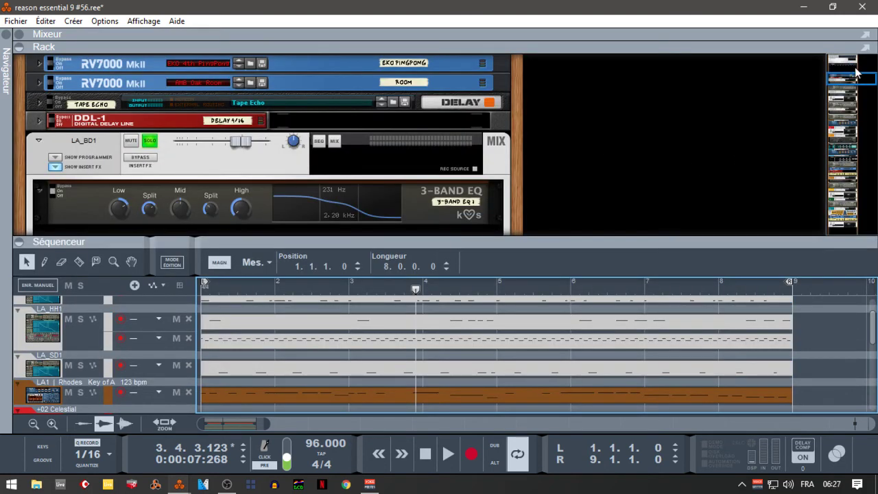
left_click_drag(860, 82, 860, 124)
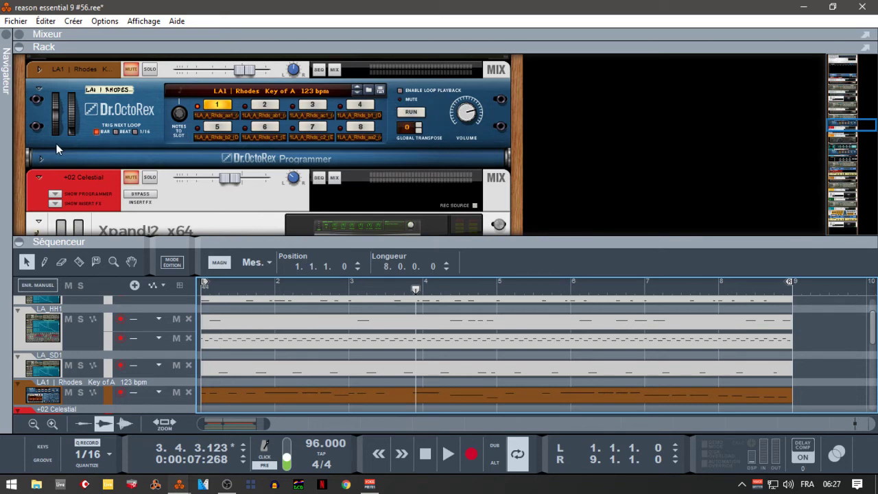
left_click(40, 160)
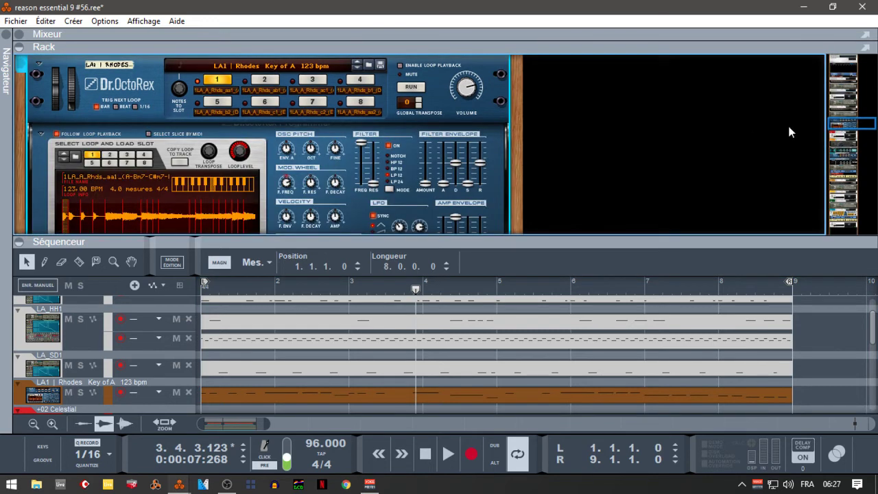
scroll(856, 122, "down", 3)
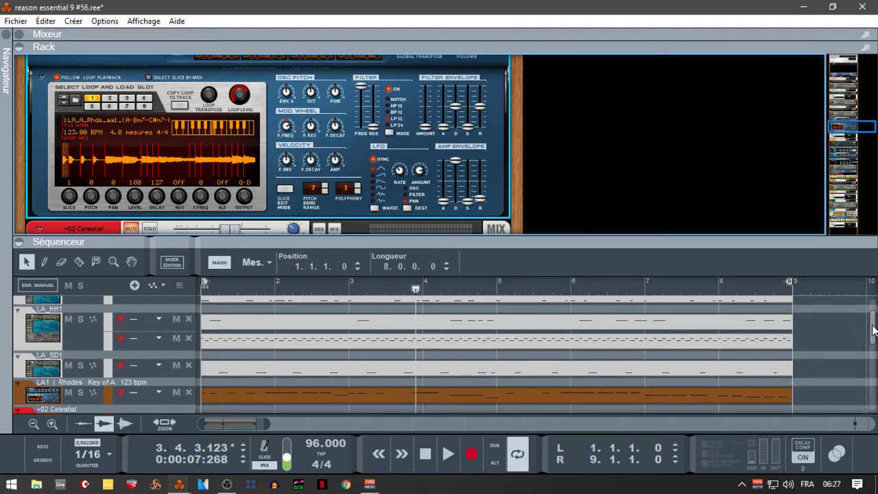
scroll(871, 301, "up", 2)
scroll(876, 312, "down", 3)
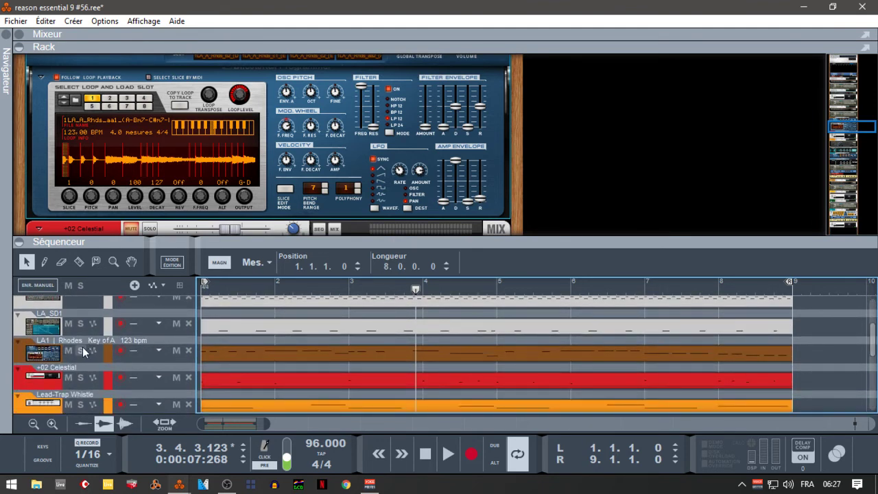
- Solo the LA1 Rhodes track, run its Dr. OctoRex loop with loop playback enabled, and release the track's solo
left_click(80, 351)
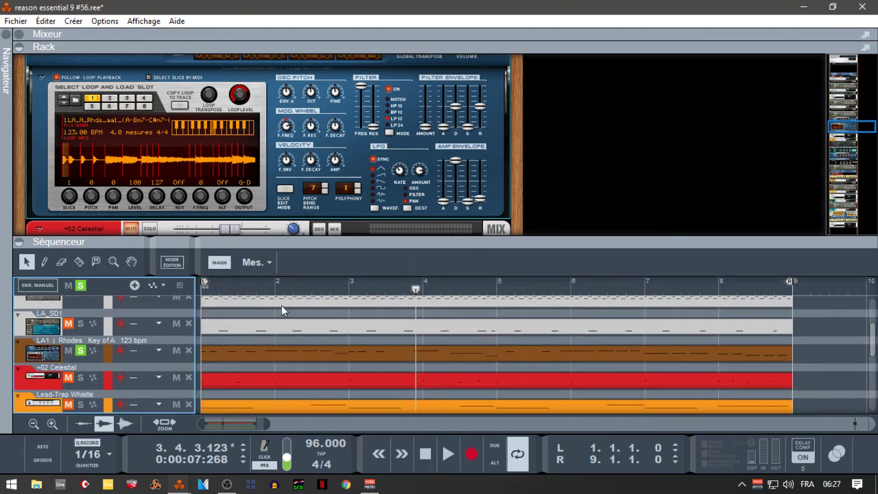
mouse_move(849, 124)
left_mouse_down()
mouse_move(849, 81)
mouse_move(848, 118)
left_mouse_up()
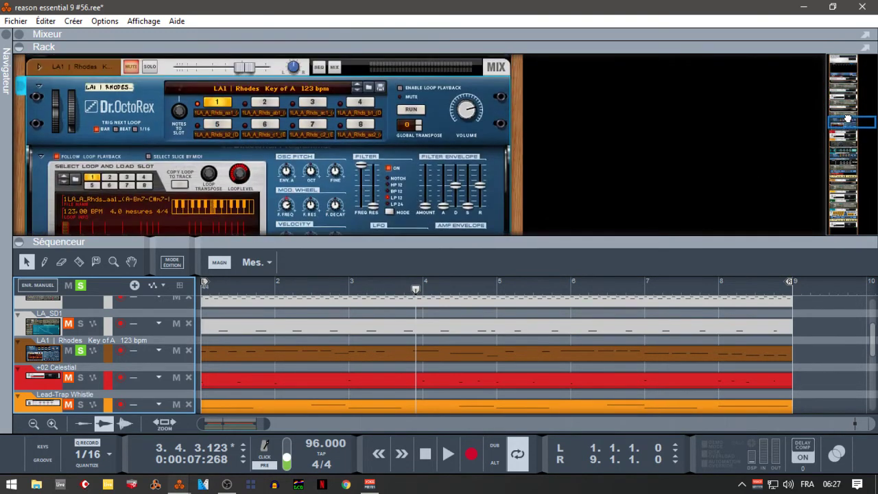
left_click(401, 122)
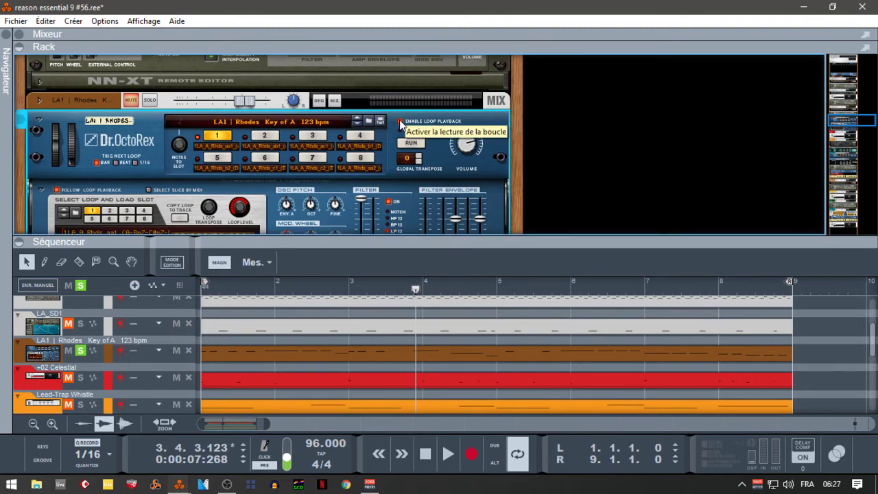
left_click(411, 143)
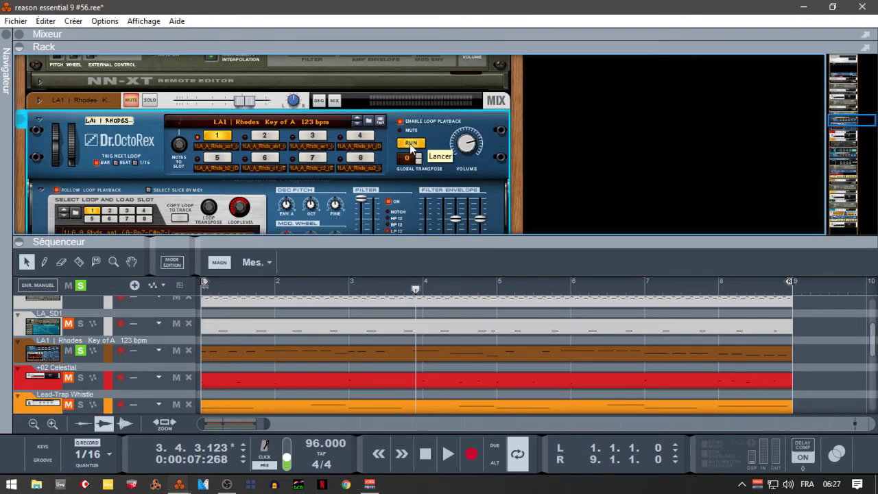
left_click(78, 352)
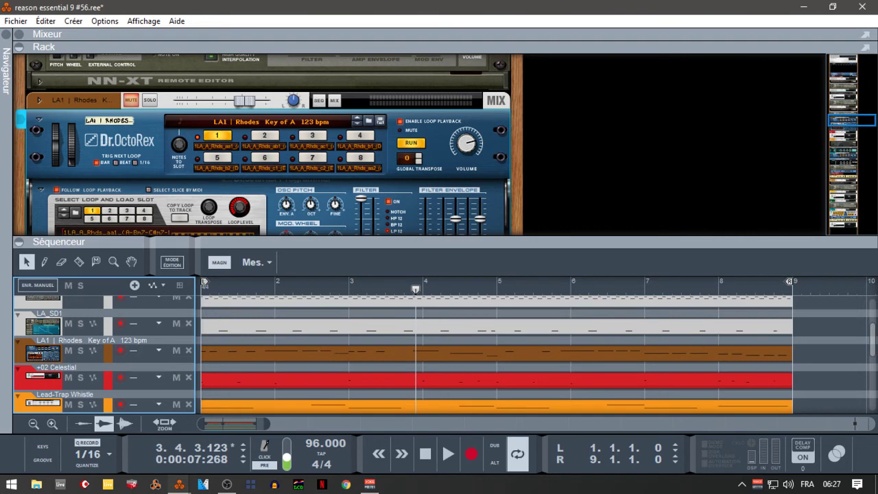
- Play the song with Dr. OctoRex loop slot 1 selected, and check the master section's meters in the rack
left_click_drag(868, 338, 872, 294)
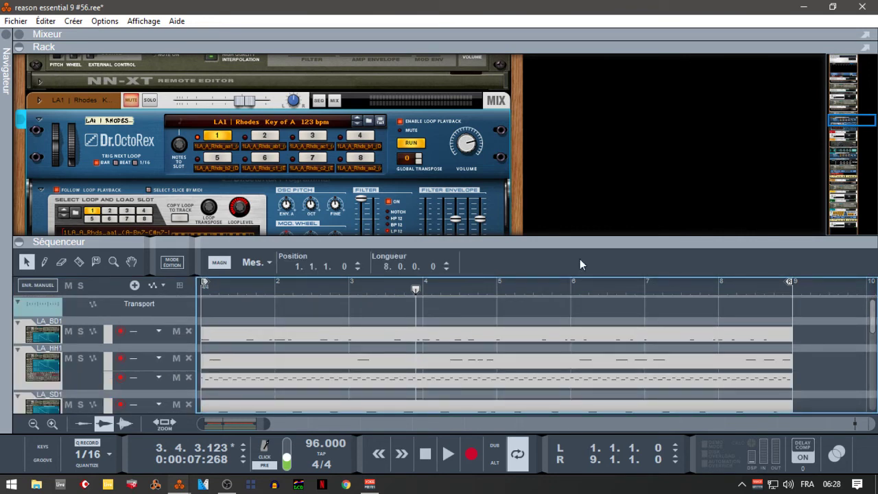
left_click(219, 137)
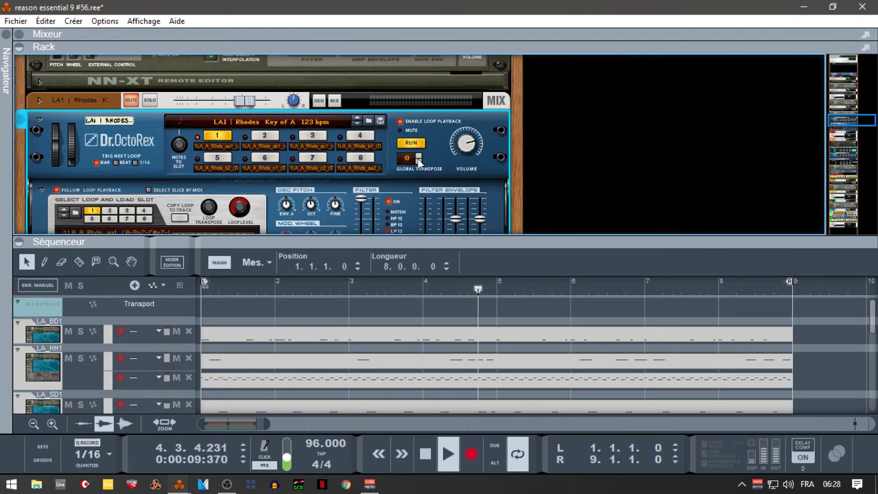
scroll(842, 115, "up", 15)
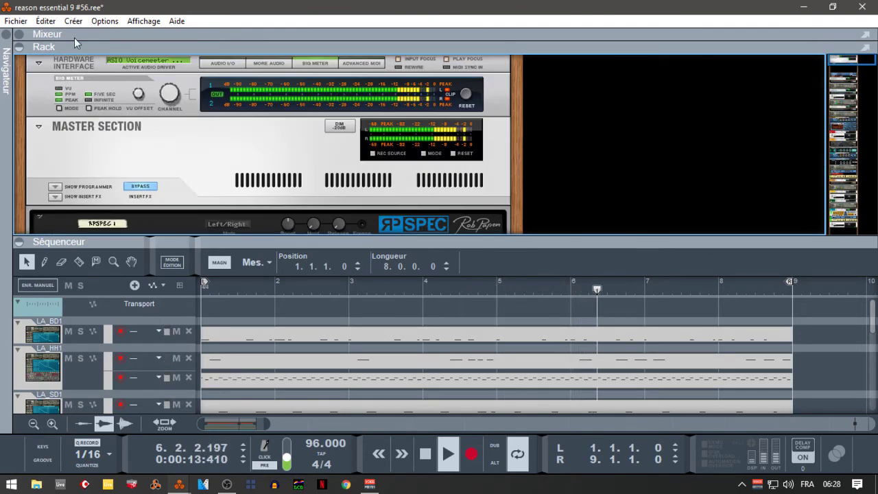
- Show the mixer in place of the rack, stop playback, and turn off all channel solos
left_click(20, 47)
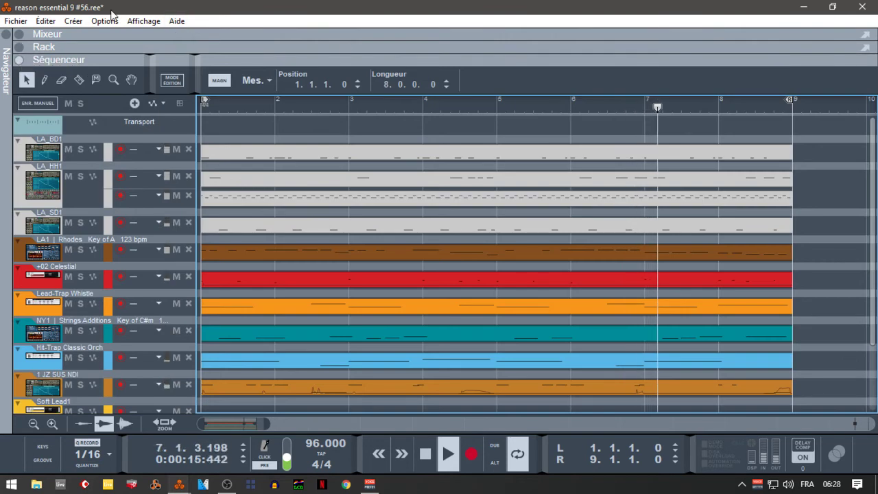
left_click(46, 33)
key("space")
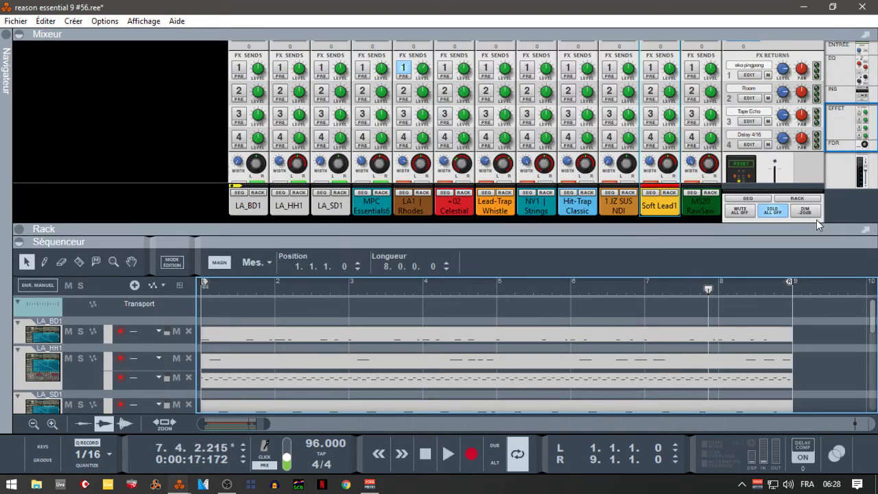
left_click(771, 212)
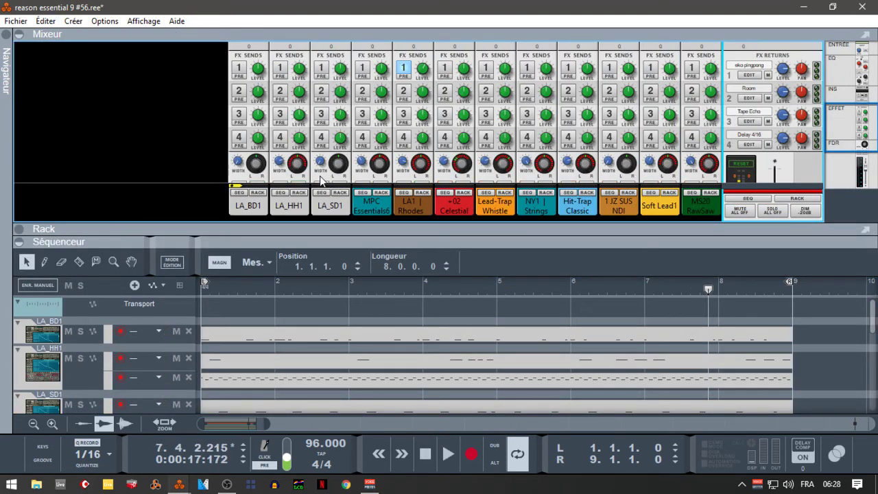
- Enlarge the rack by collapsing the mixer and the sequencer, and show the LA1 Rhodes Dr. OctoRex
left_click(19, 34)
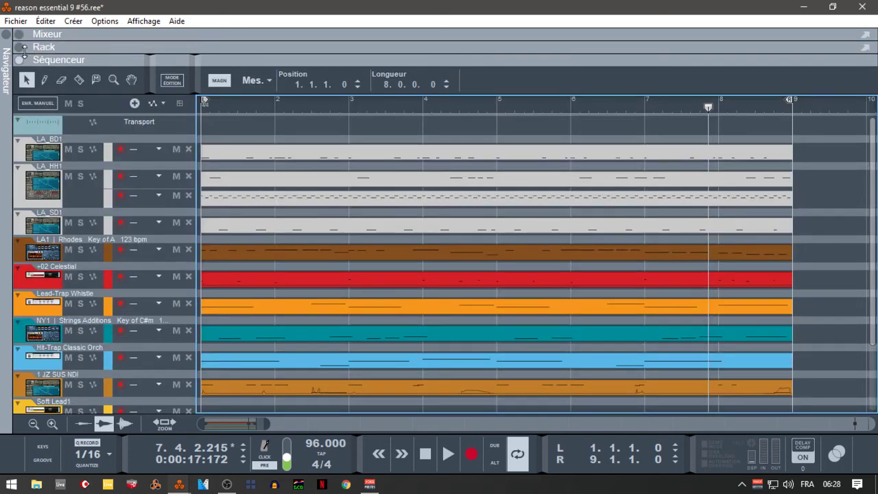
left_click(20, 59)
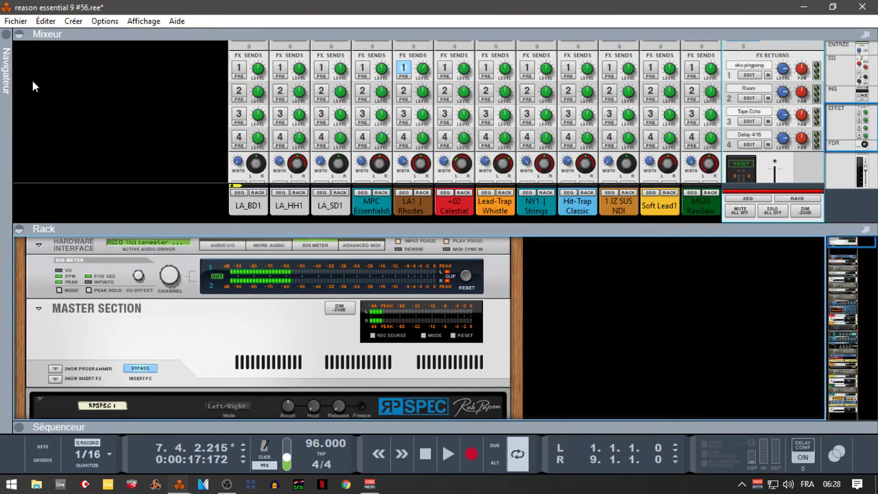
left_click(21, 33)
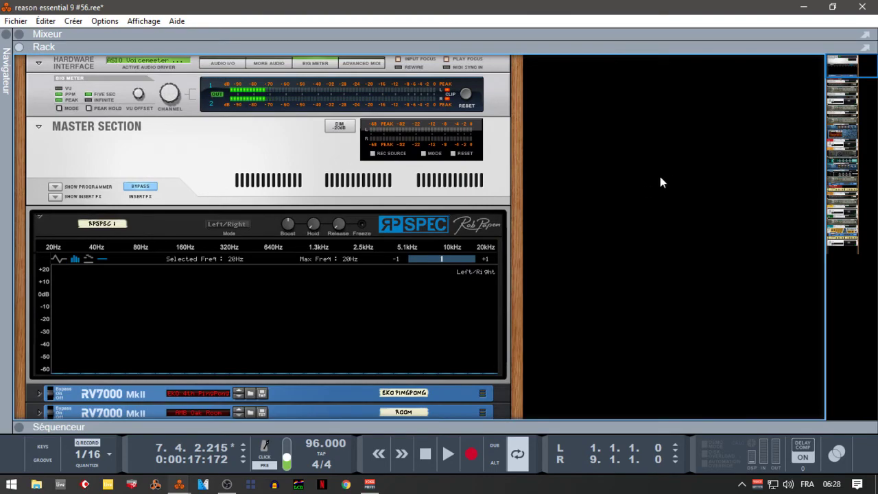
left_click_drag(847, 64, 838, 136)
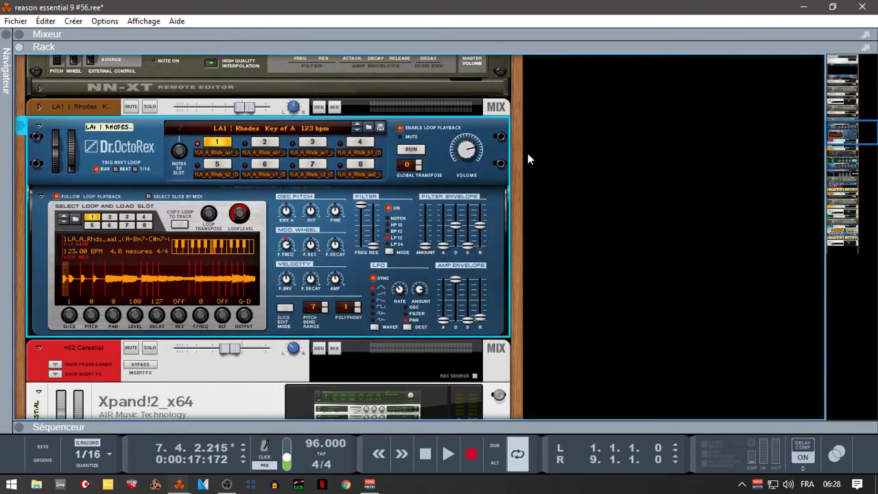
- Audition the running LA1 Rhodes loop and stop it, with loop playback disabled and Select Slice by MIDI enabled
left_click(411, 149)
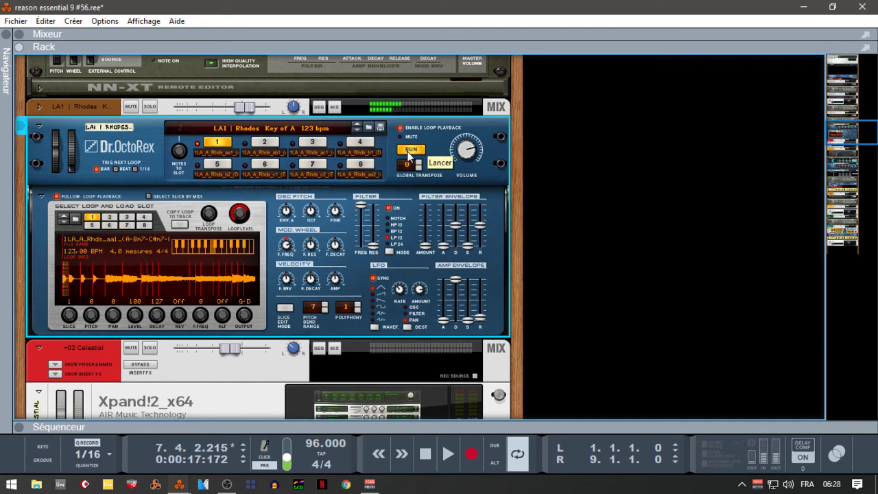
left_click(409, 157)
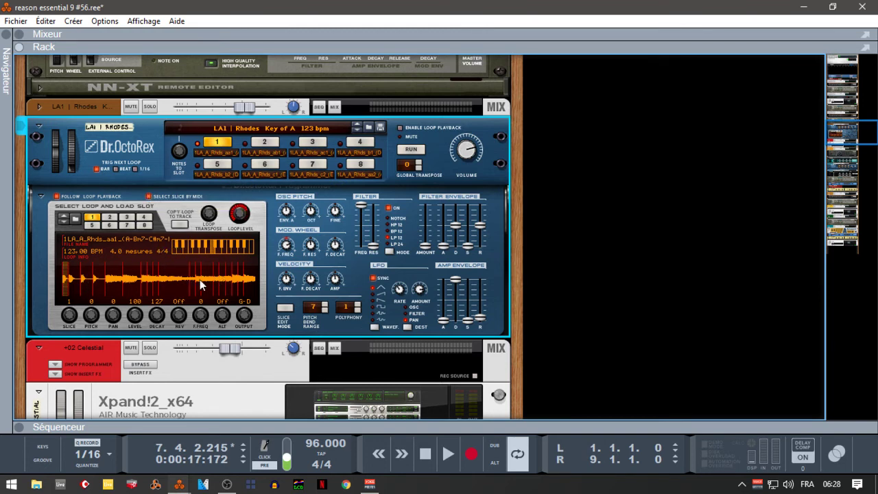
- Solo the LA1 Rhodes channel, play the song from the start, compare it with the solo off and on, and stop playback
left_click(147, 108)
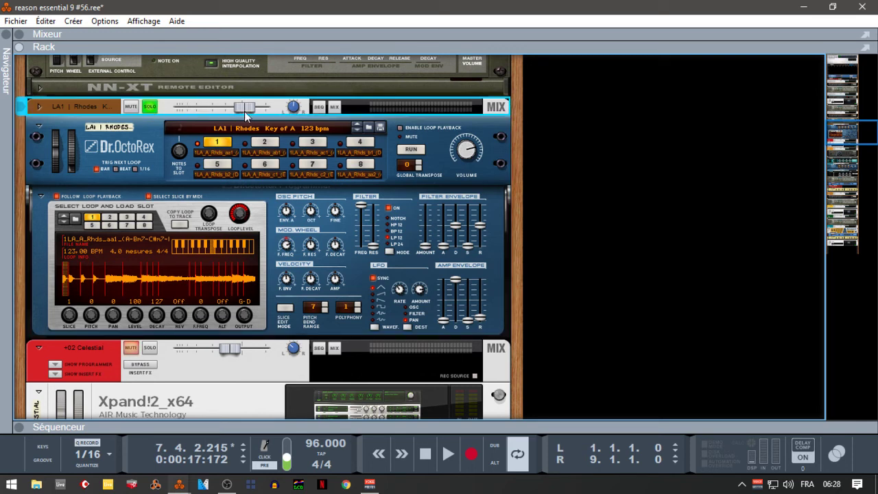
key("Home")
key("space")
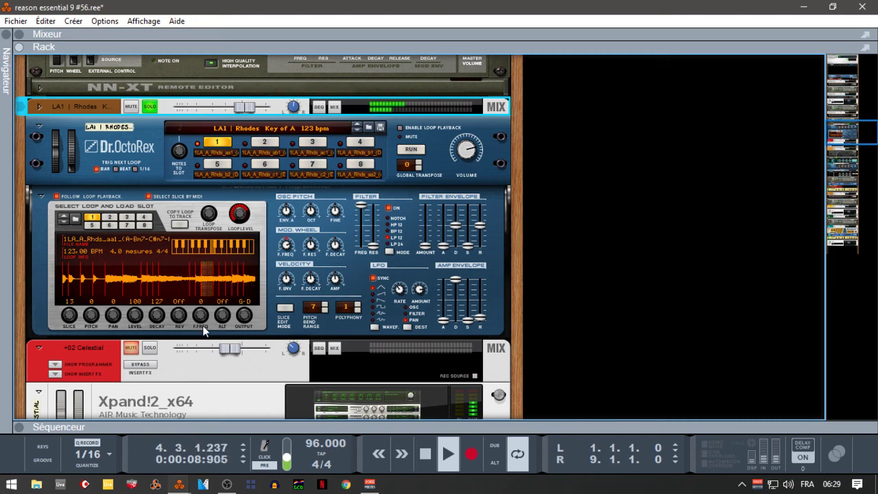
left_click(150, 108)
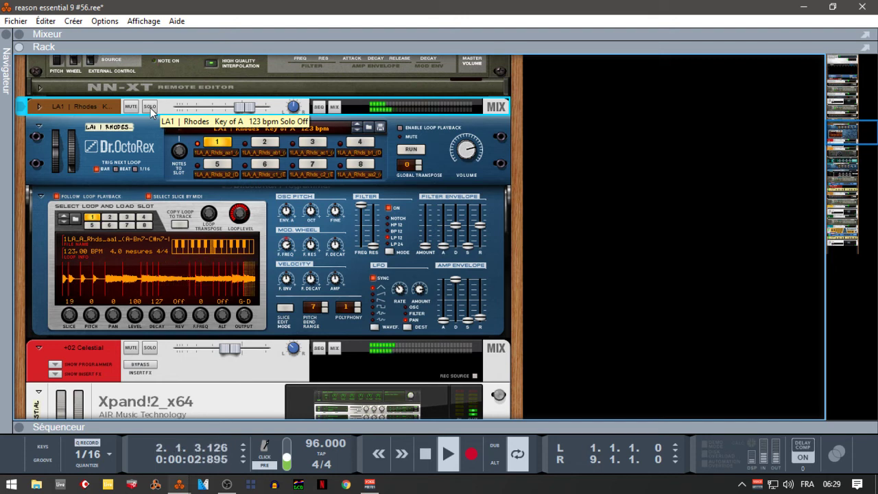
left_click(151, 108)
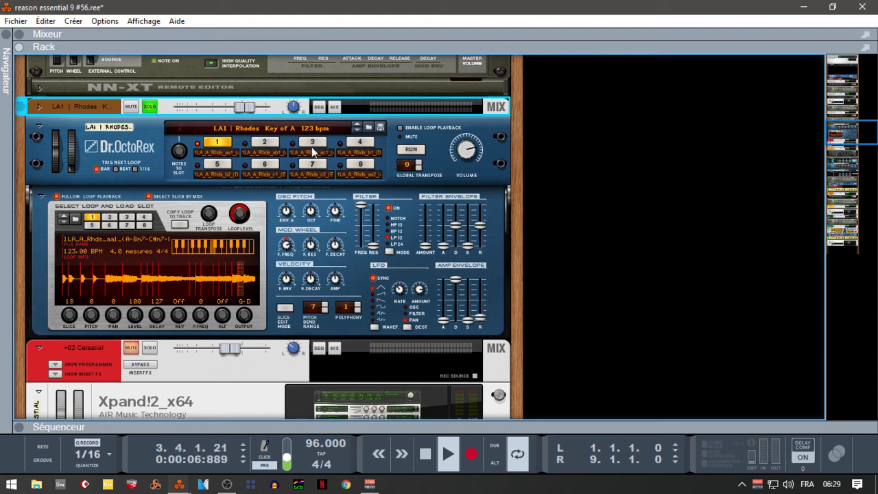
key("space")
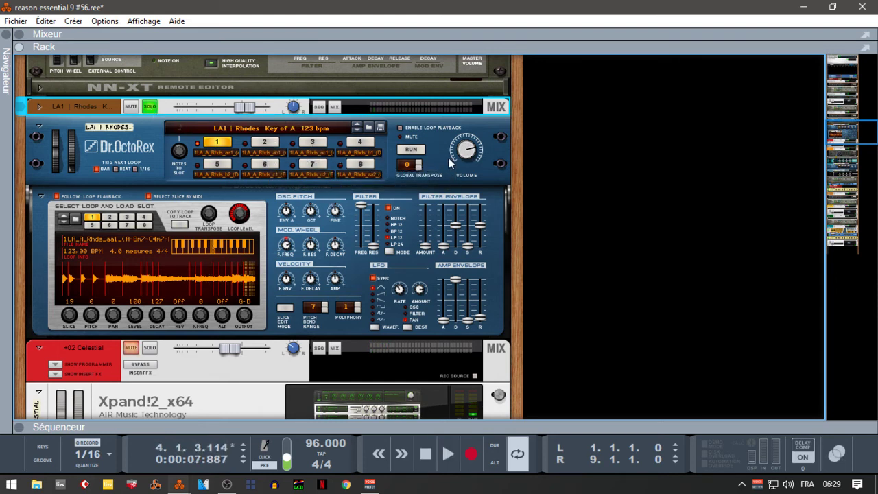
- Audition the Dr. OctoRex loop with loop playback enabled, disable loop playback, and play the sequenced LA1 Rhodes part for comparison
left_click(400, 129)
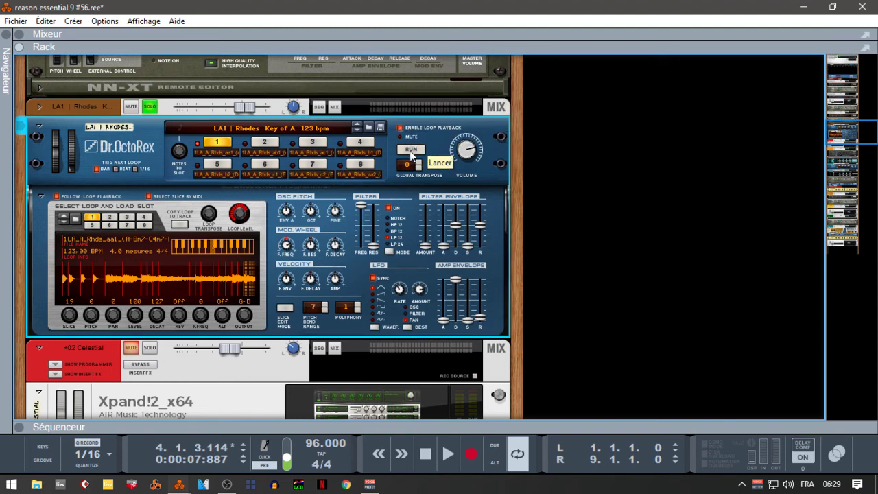
left_click(409, 151)
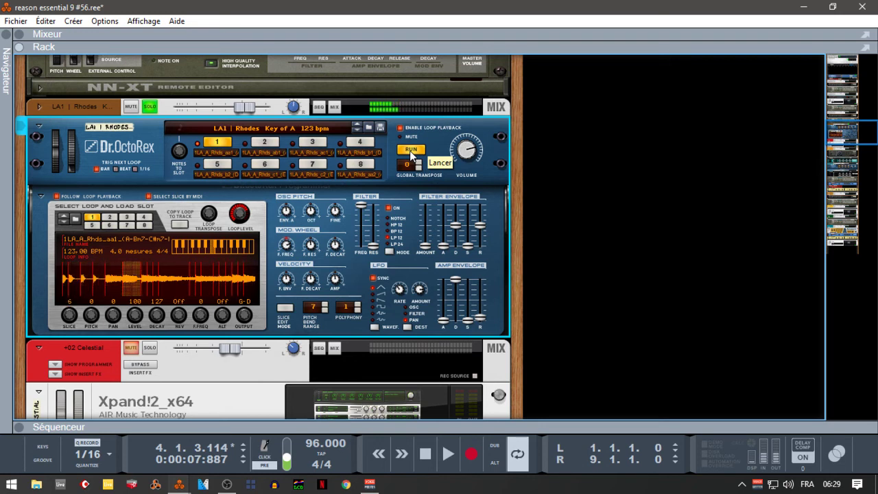
left_click(408, 150)
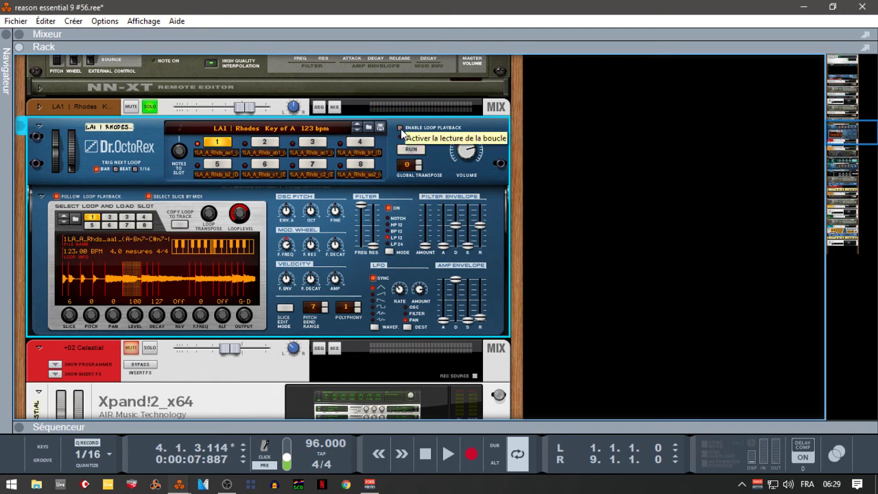
key("space")
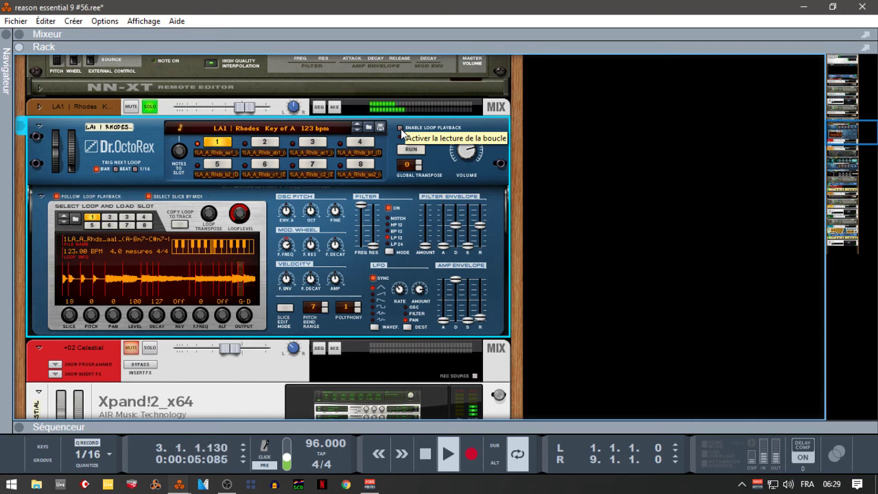
- Stop playback and enlarge the sequencer by expanding it and collapsing the rack
key("space")
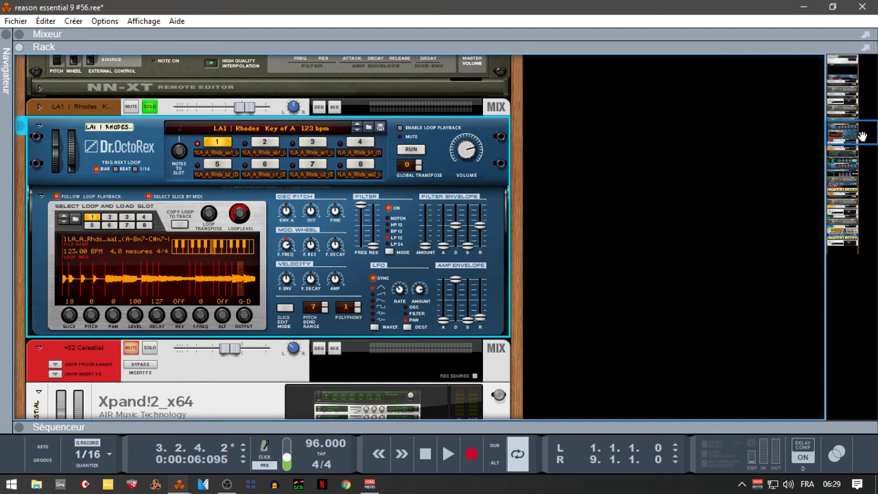
left_click_drag(845, 137, 835, 178)
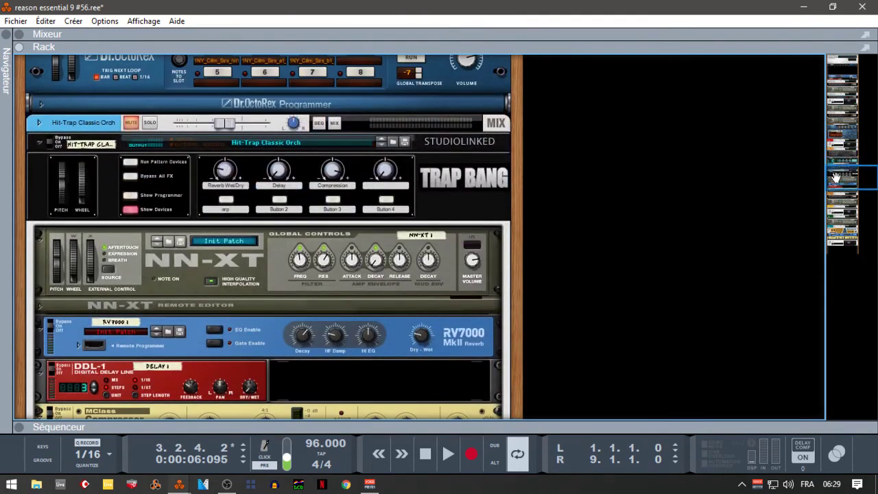
left_click(20, 428)
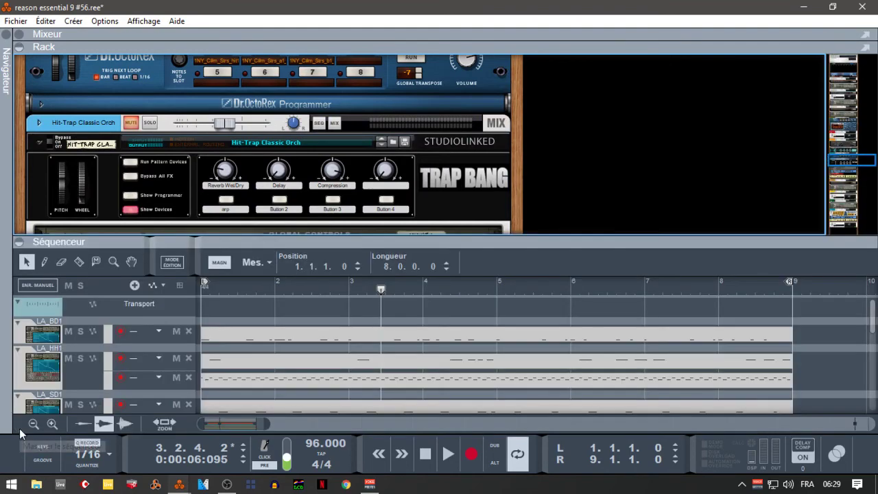
left_click(20, 48)
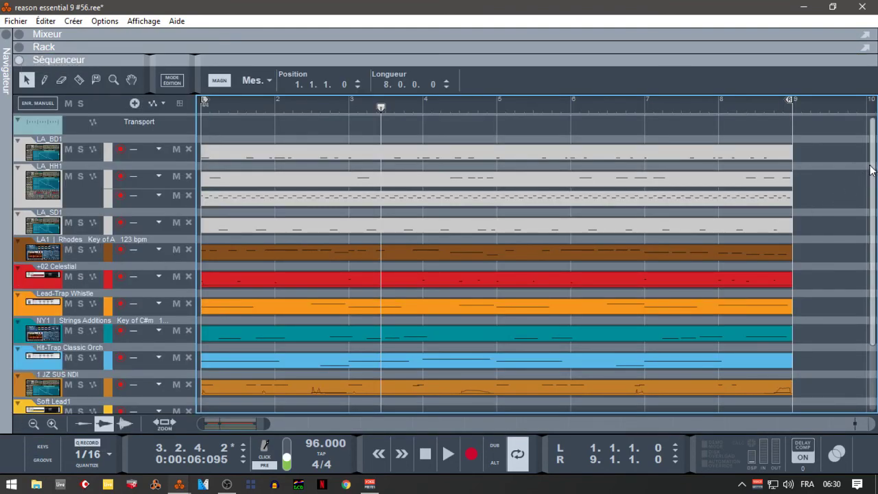
- Review the sequencer tracks down to MPC Essentials64 1 and select the +02 Celestial clip
scroll(872, 179, "down", 3)
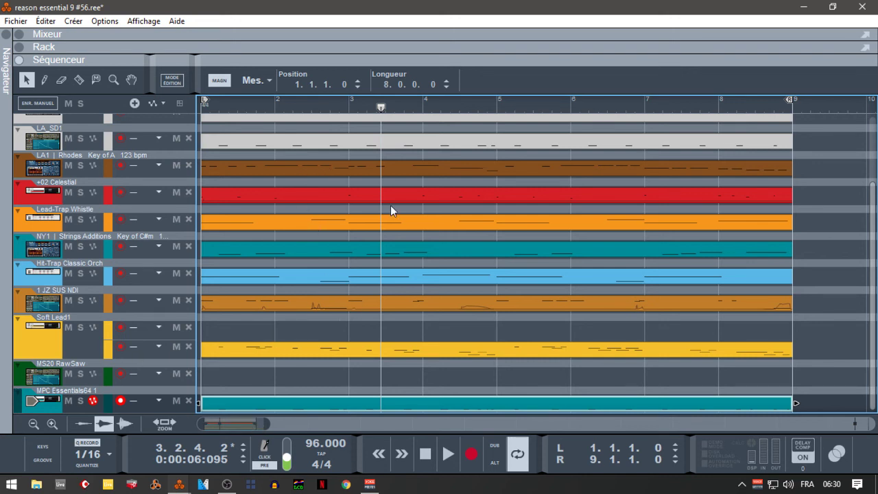
left_click(758, 197)
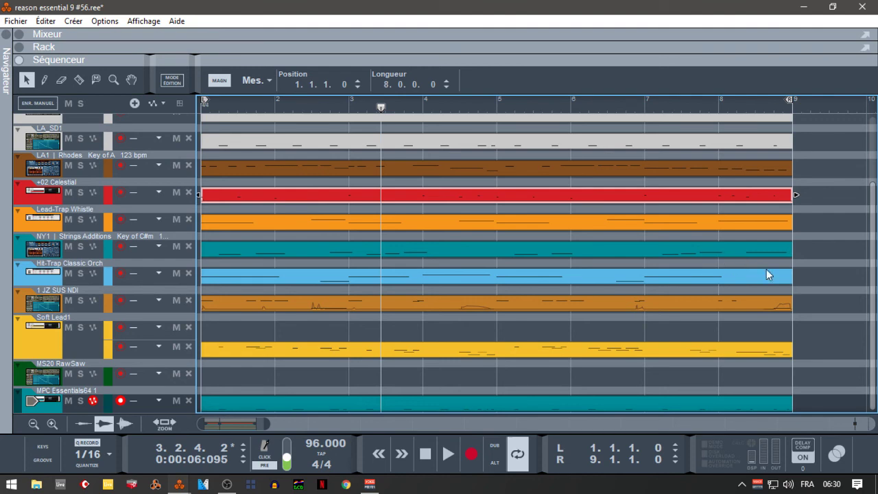
left_click_drag(873, 271, 849, 194)
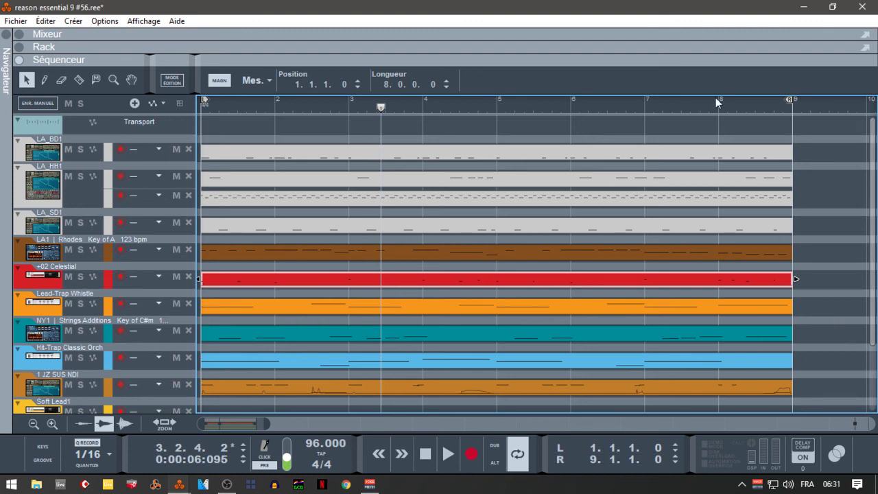
- Collapse the sequencer to bring back the mixer and rack, and open the browser on its Effets list
left_click(20, 59)
left_click(4, 37)
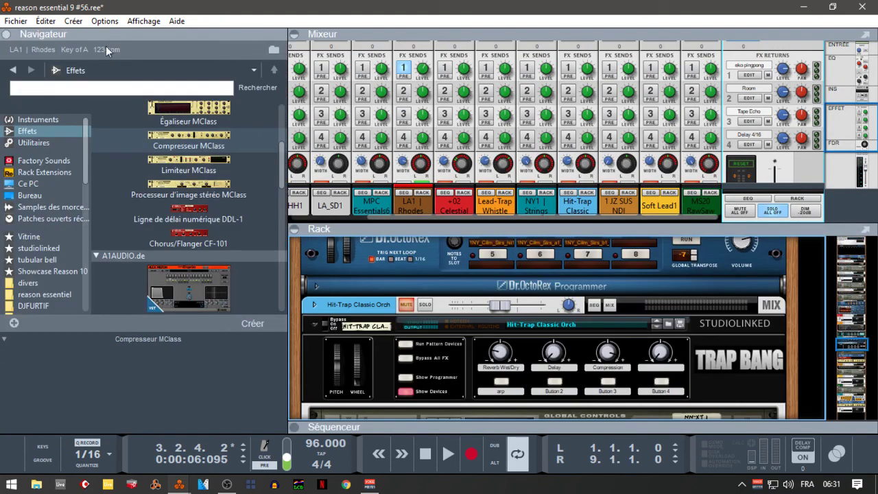
scroll(206, 206, "up", 5)
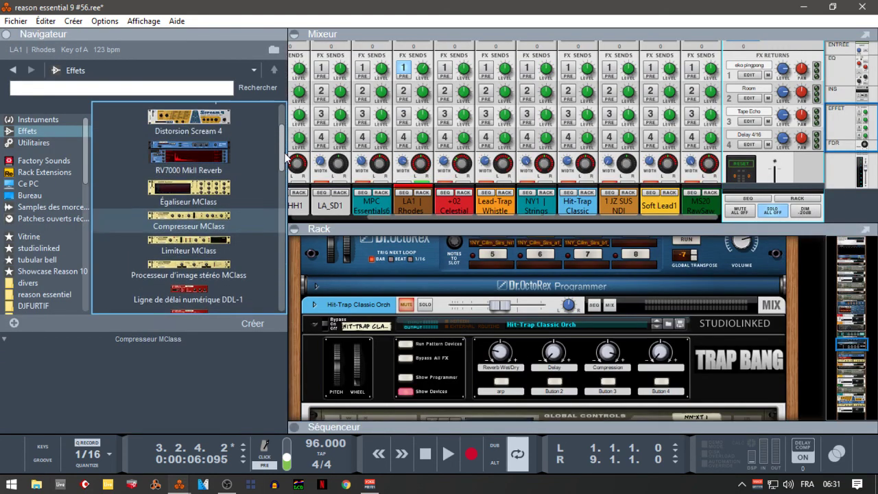
- Show the Instruments list in the browser, collapse Akai Professional, and expand Modules Reason to view its devices
left_click(11, 120)
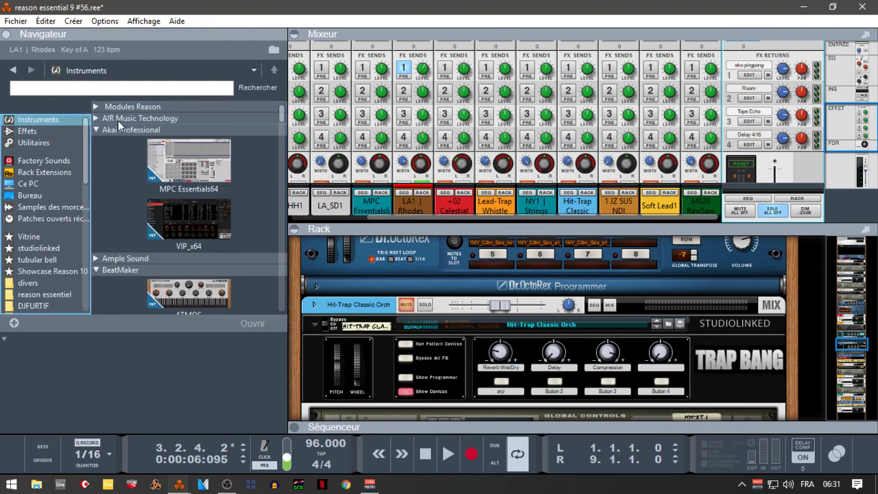
left_click(97, 130)
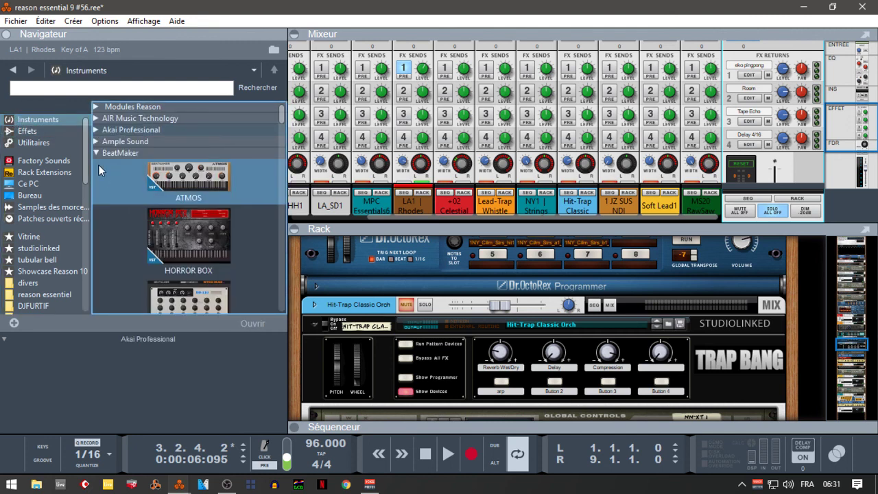
left_click(97, 107)
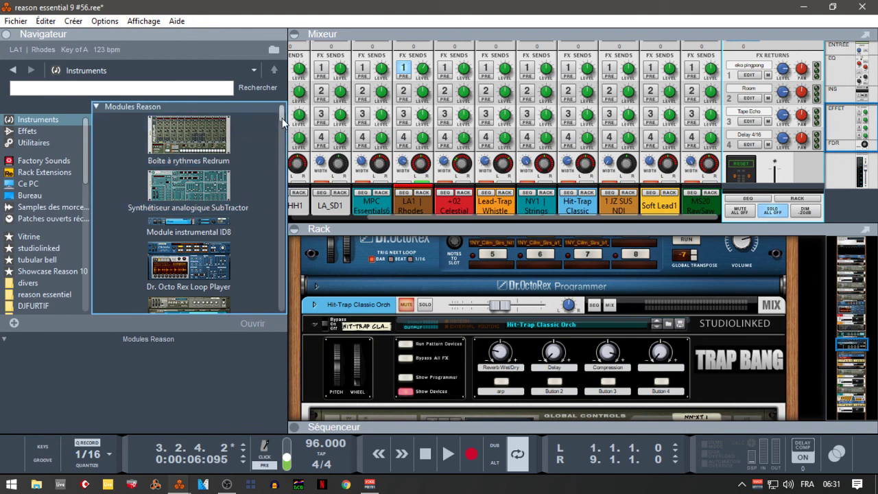
left_click_drag(282, 118, 281, 137)
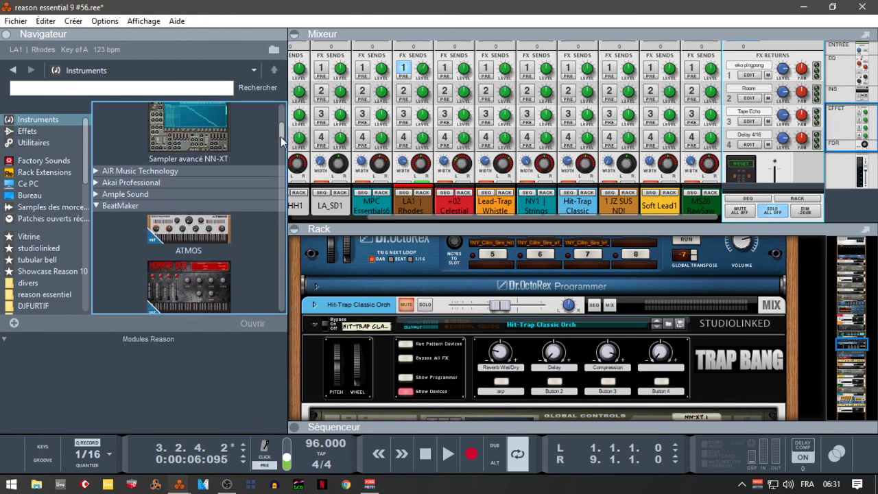
- Collapse both BeatMaker groups and Blamsoft, Inc., and look through the remaining instruments to the end of the list
left_click(100, 207)
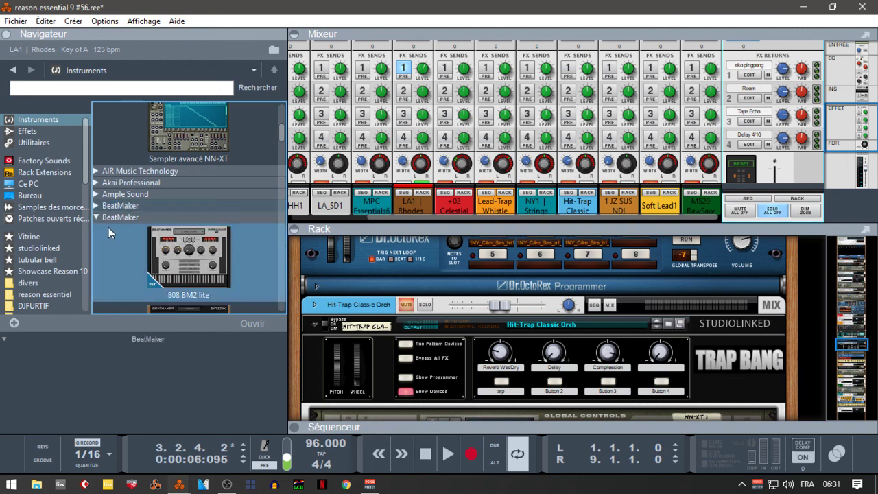
left_click(100, 216)
left_click(98, 251)
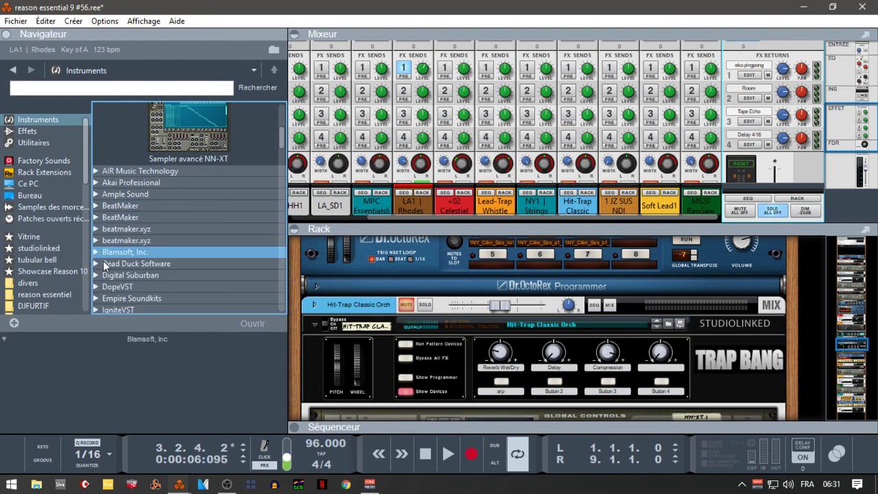
left_click_drag(278, 140, 293, 334)
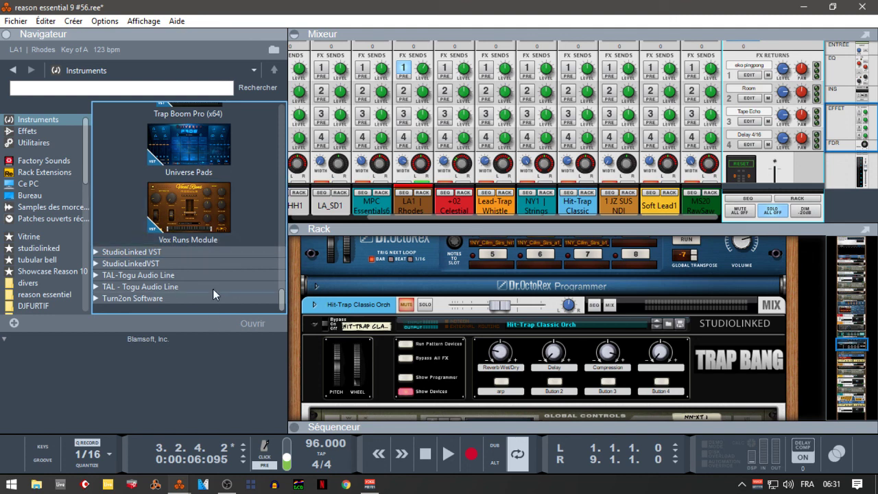
- Play the song from the start, turn off the LA1 Rhodes solo, and show the mixer's channel faders
key("Return")
key("space")
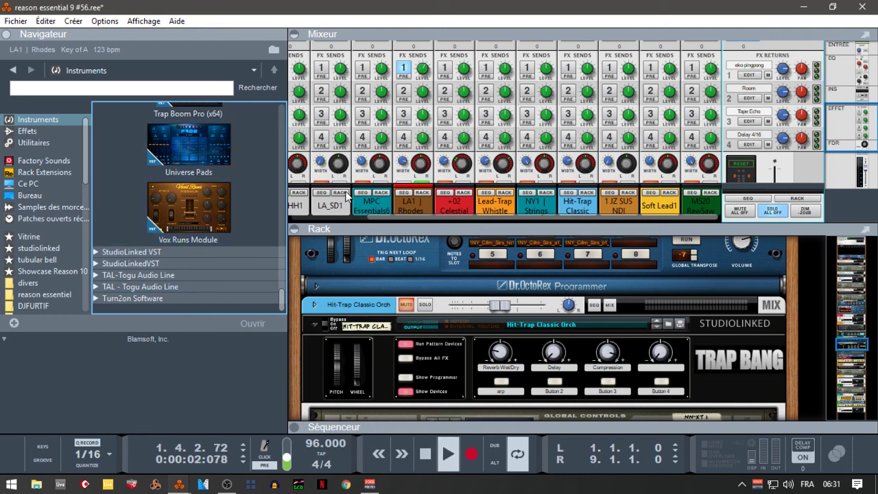
scroll(434, 159, "down", 2)
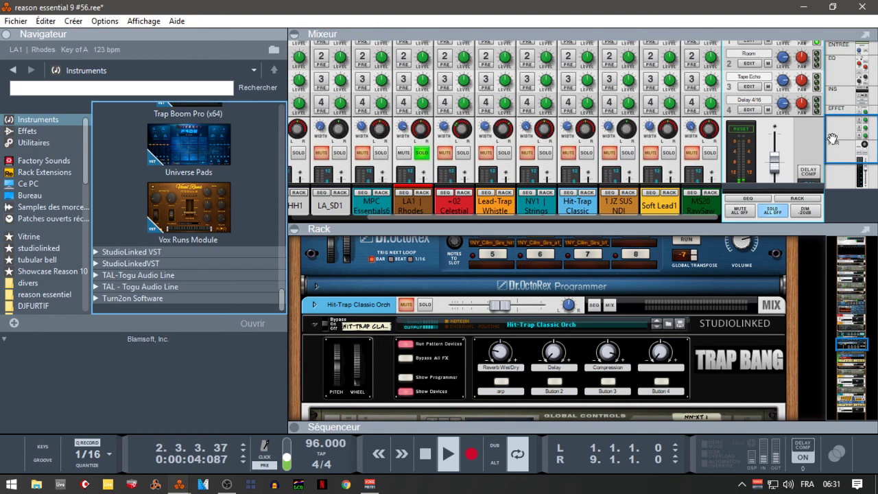
left_click(421, 153)
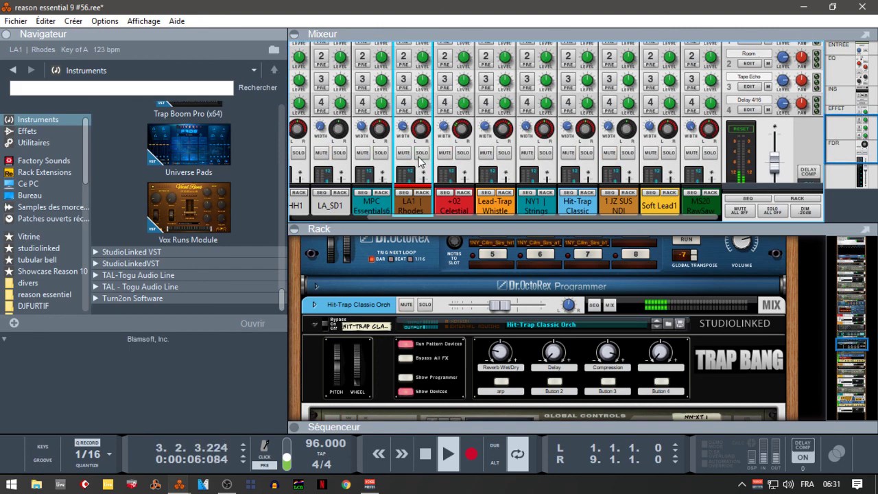
left_click_drag(850, 142, 849, 184)
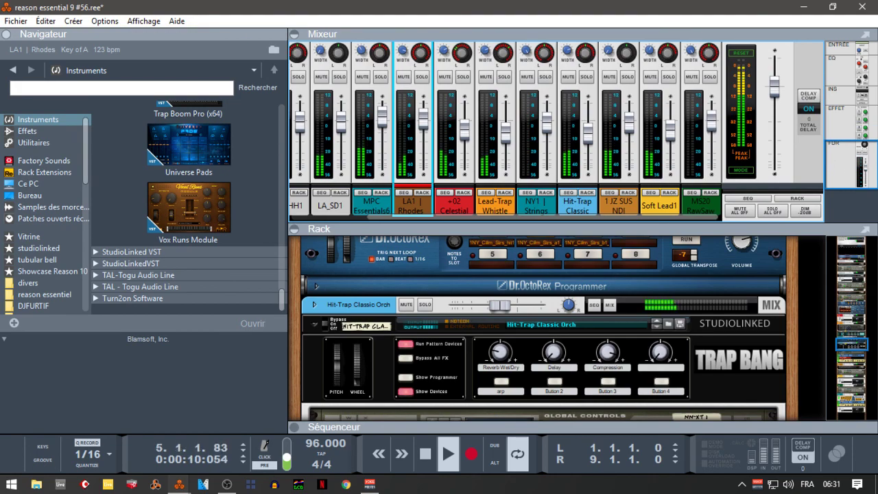